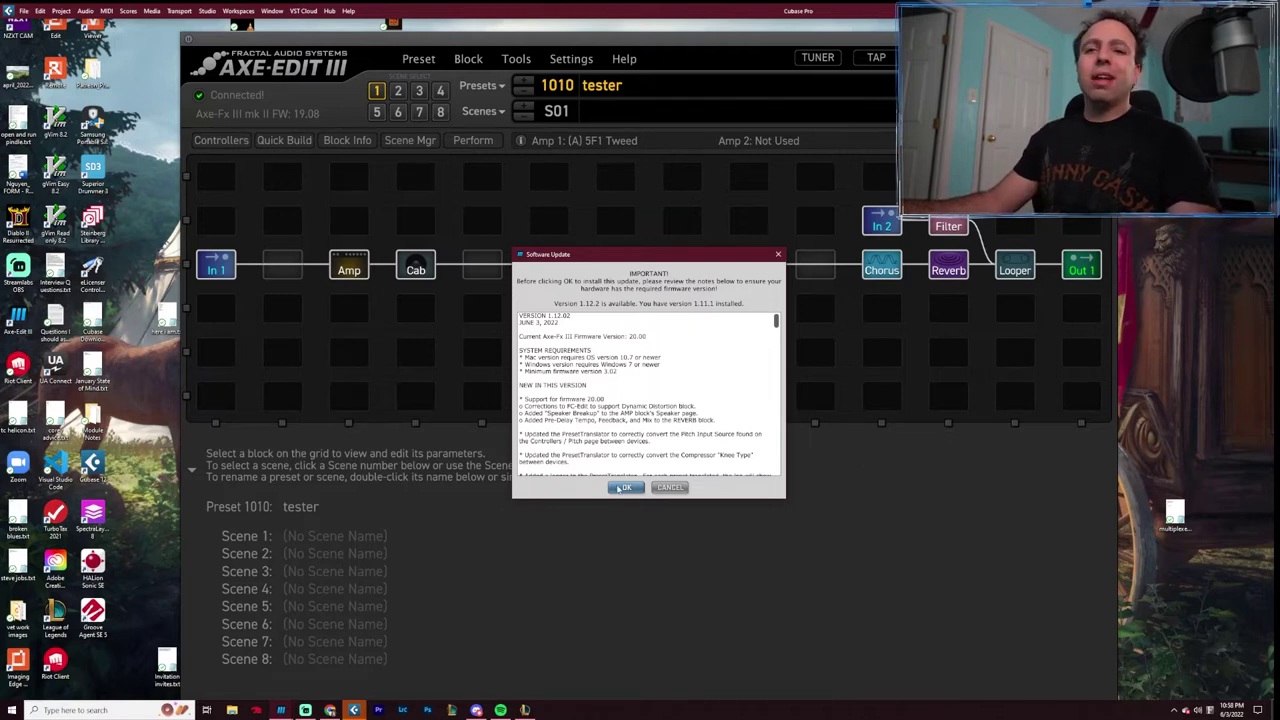
- Accept the Axe-Edit III software update and save its installer to the Downloads folder
click(622, 488)
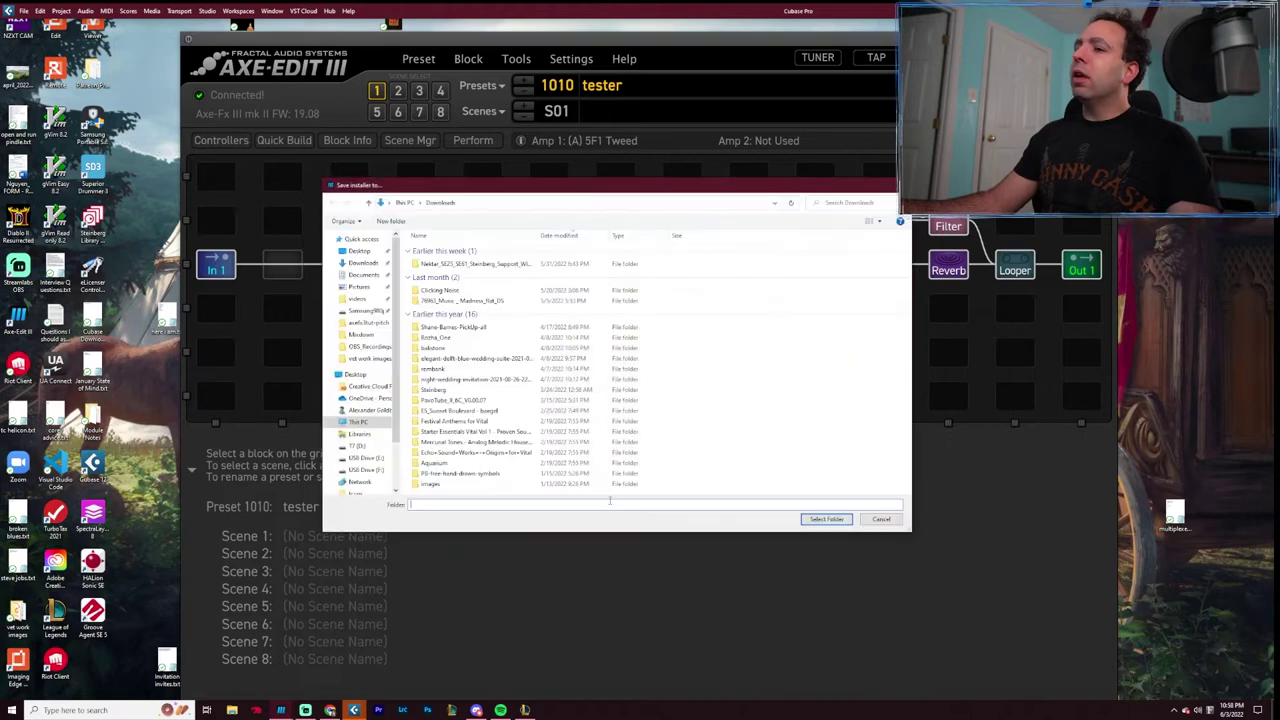
click(826, 519)
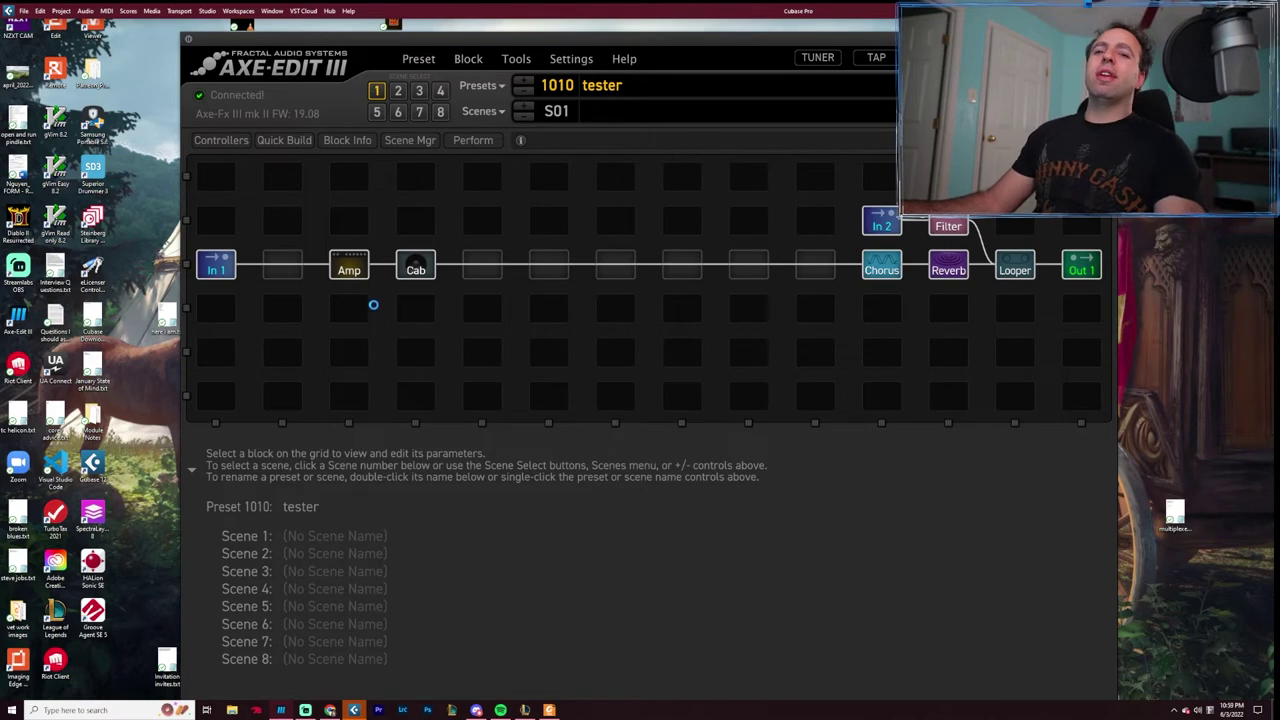
- Download and install Axe-Fx III firmware 20.00 through Fractal-Bot
drag(476, 45, 466, 12)
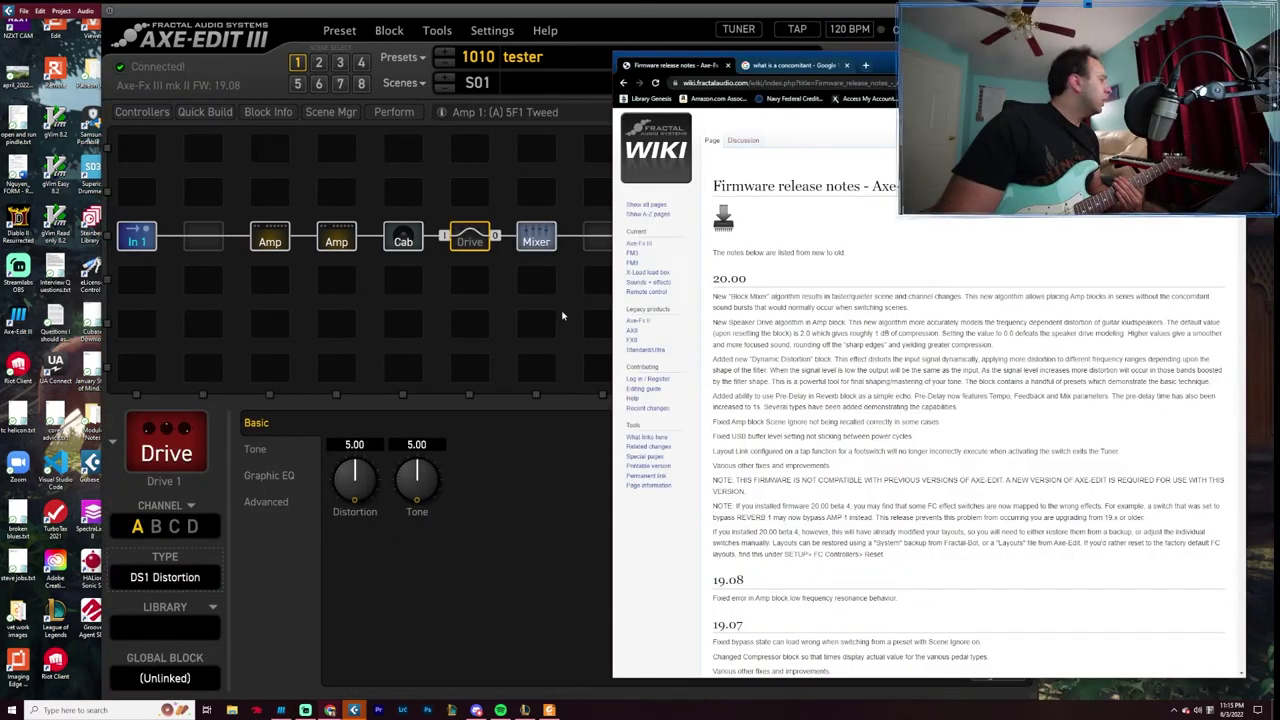
click(437, 30)
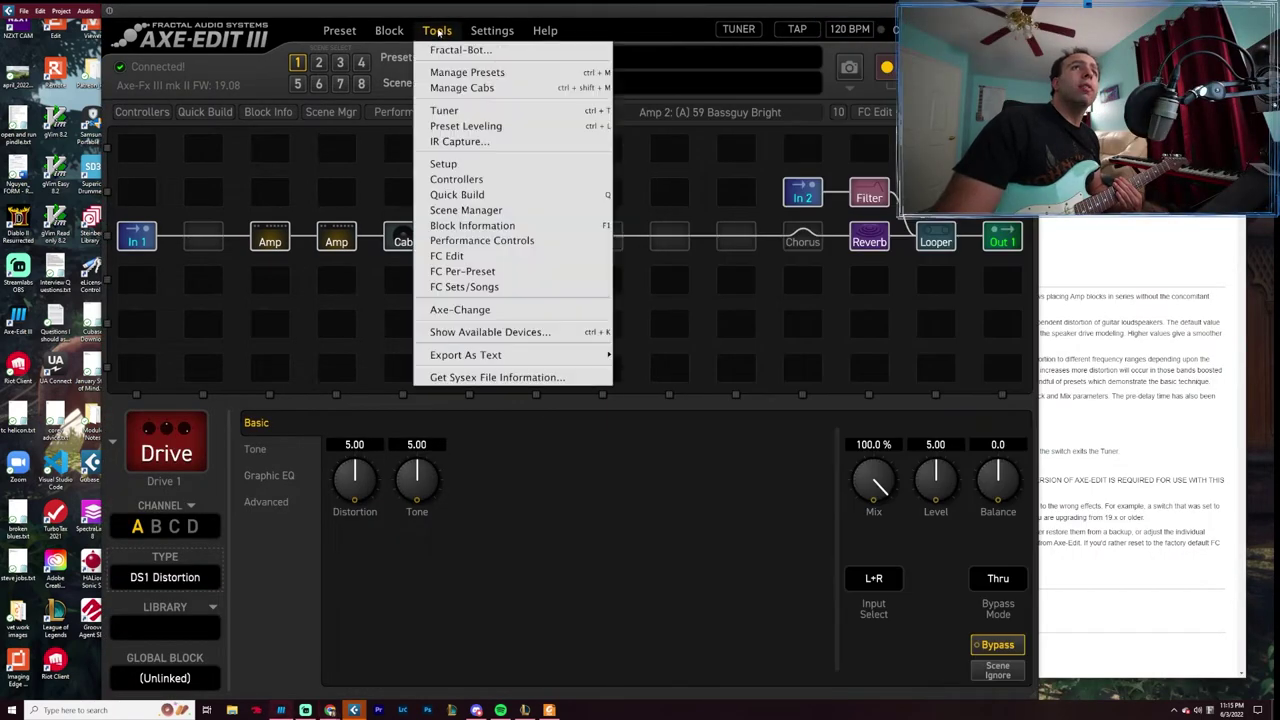
click(490, 51)
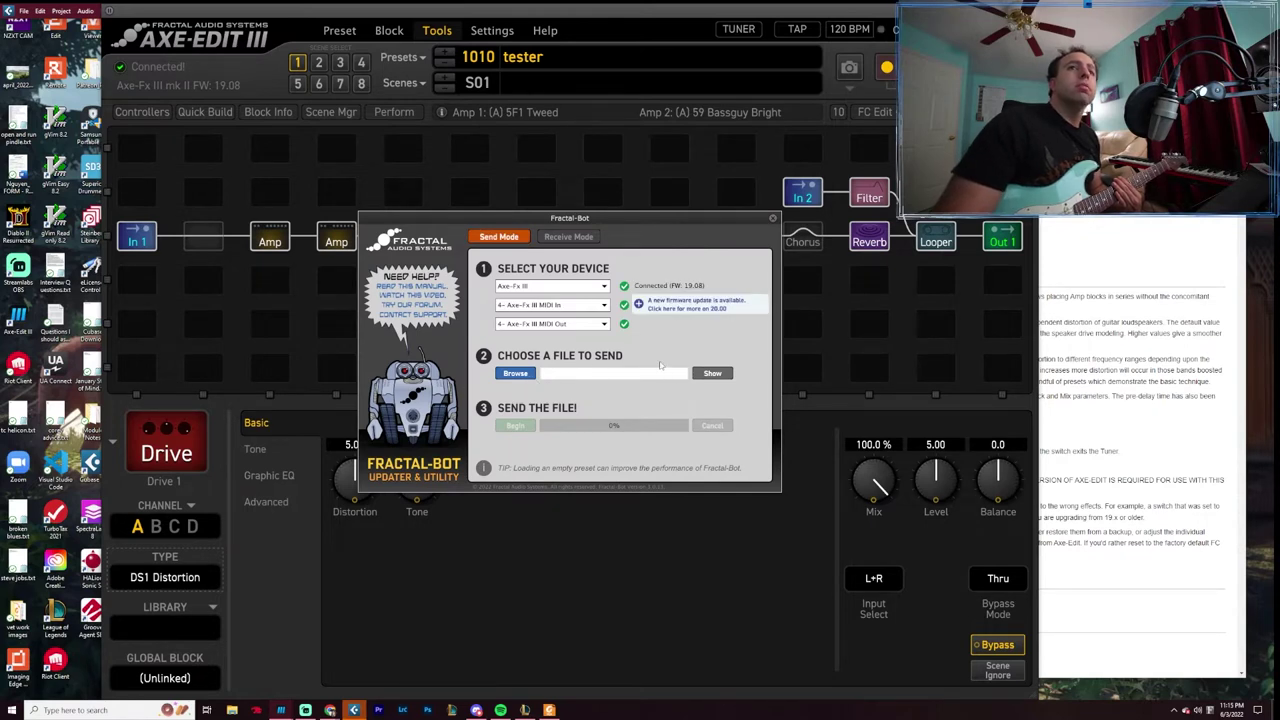
click(665, 304)
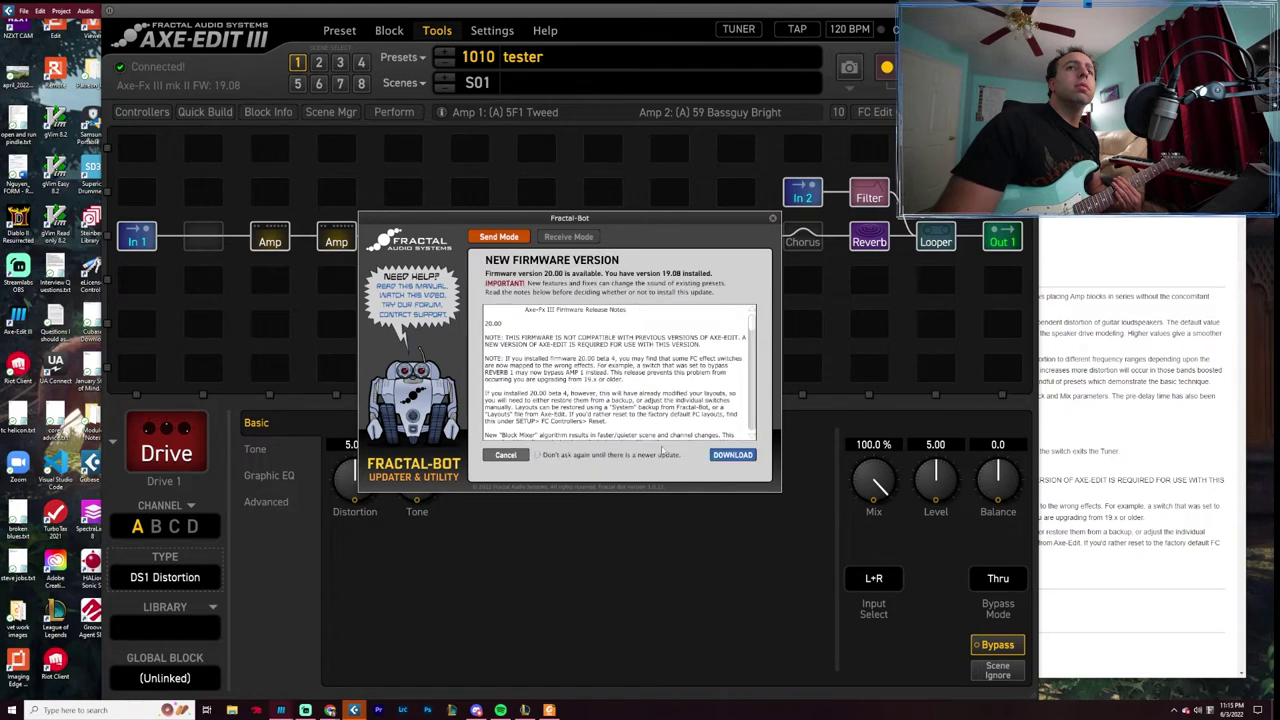
click(732, 454)
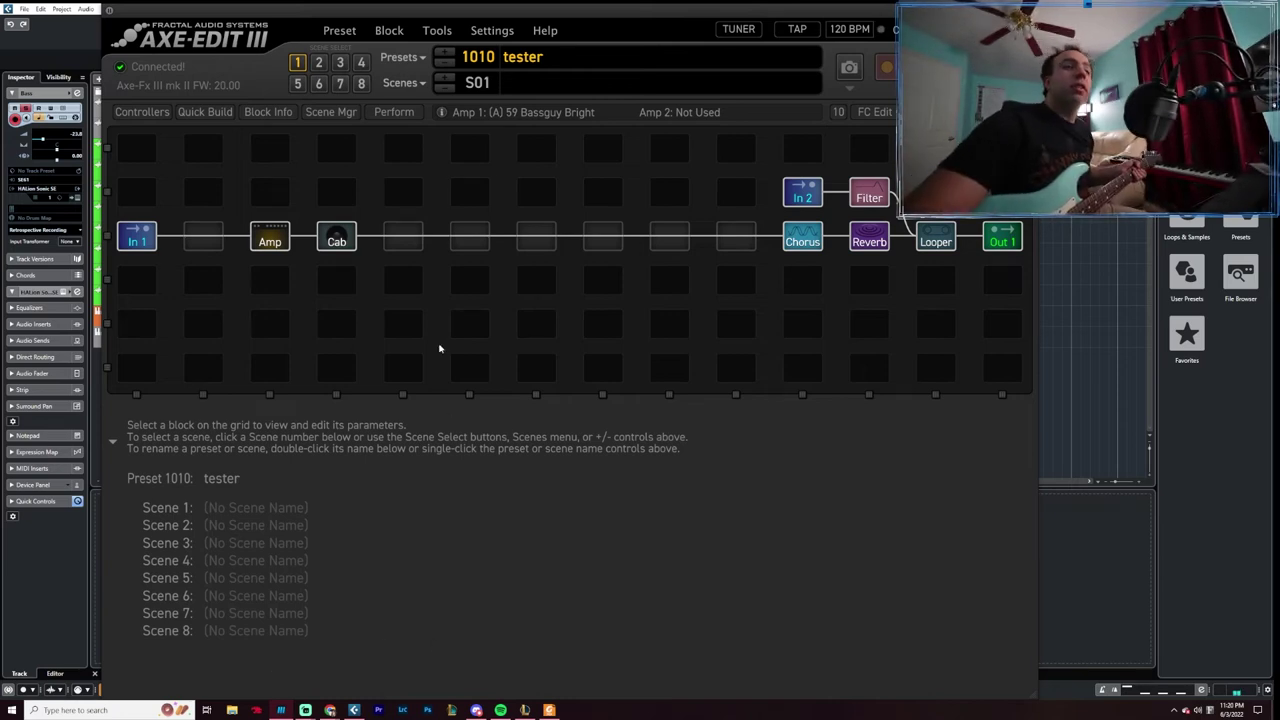
- Browse the block choices for an empty grid slot, showing the Amp submenu
right_click(407, 237)
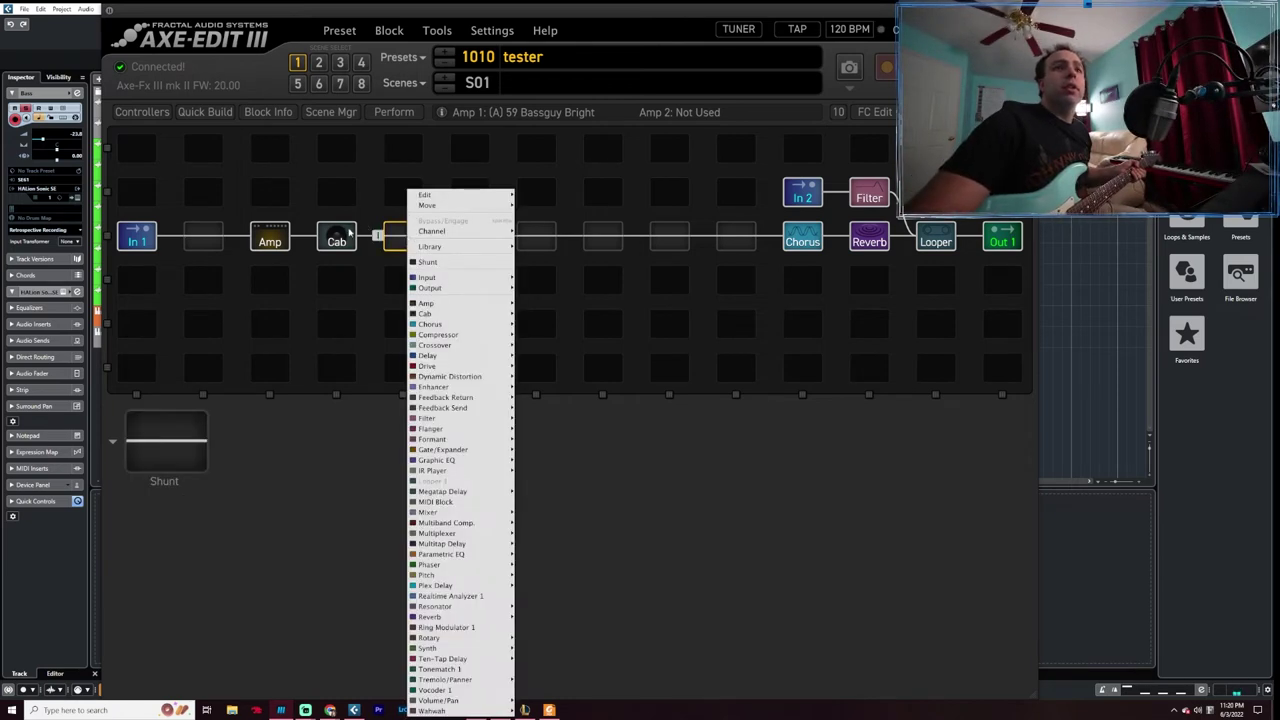
right_click(347, 237)
mouse_move(416, 303)
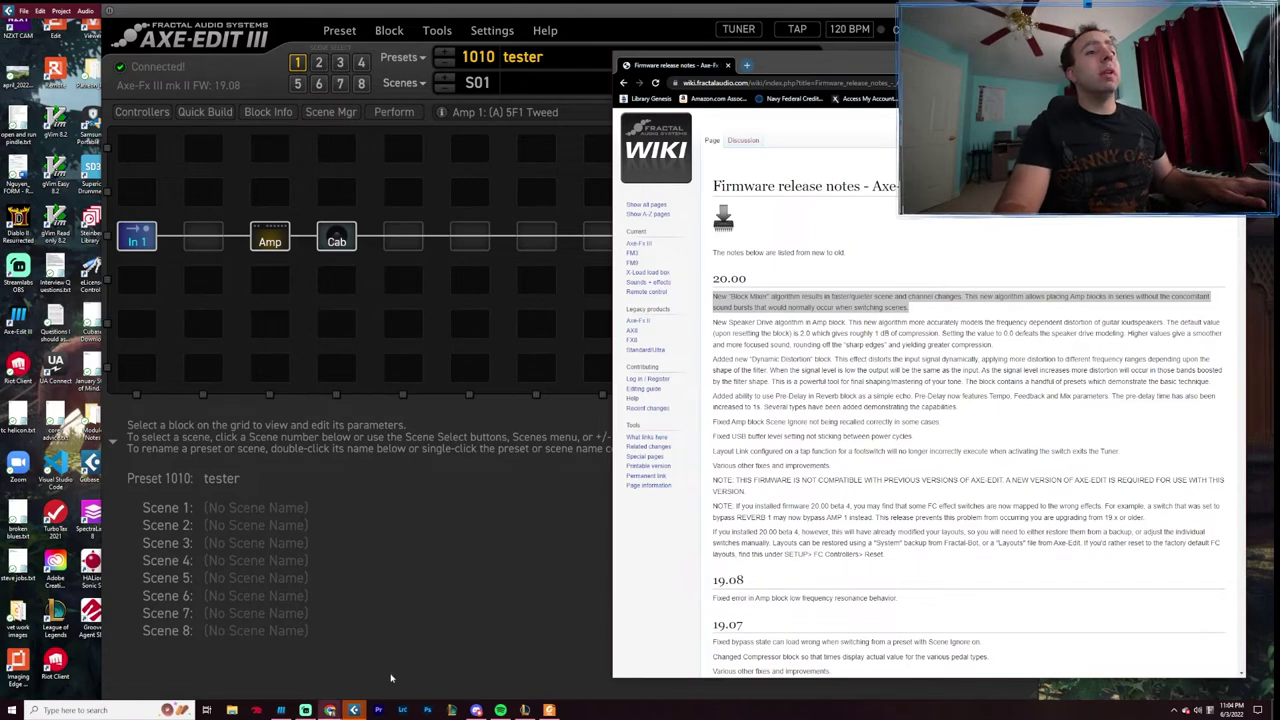
- Search Google for 'what is a concomitant' in a new tab and highlight its definition
click(857, 64)
key(ctrl+t)
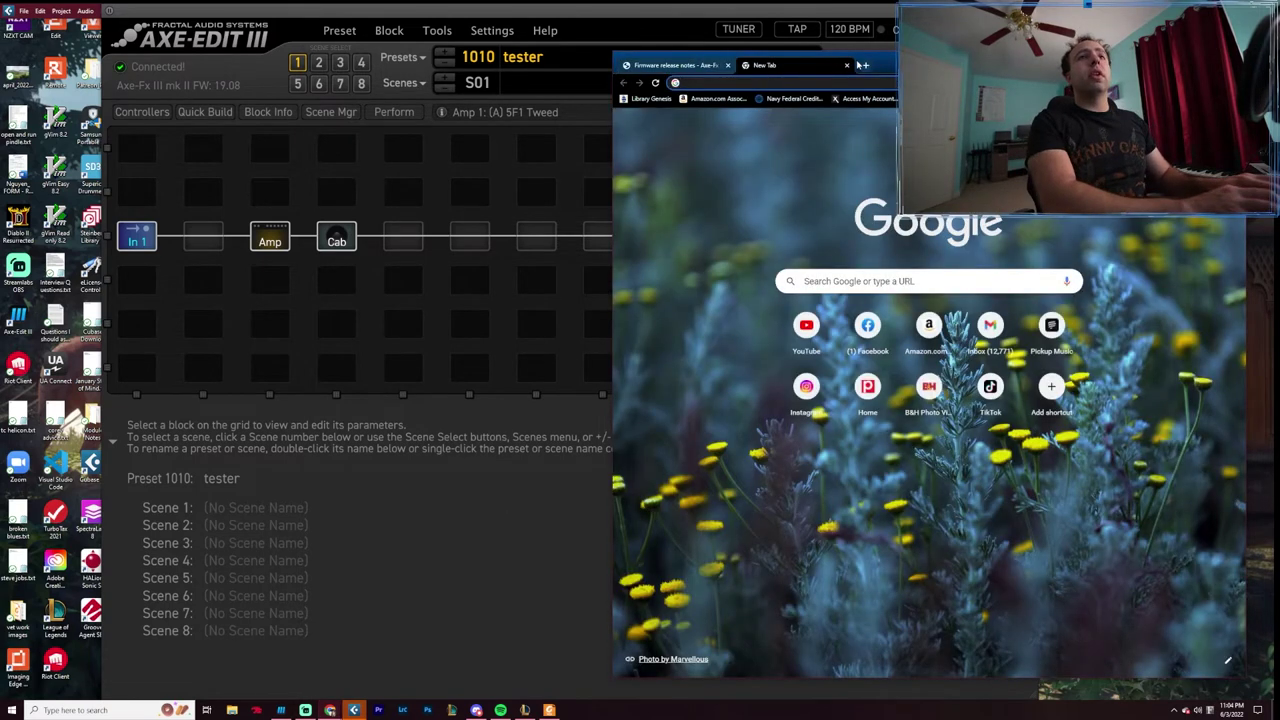
text(wha)
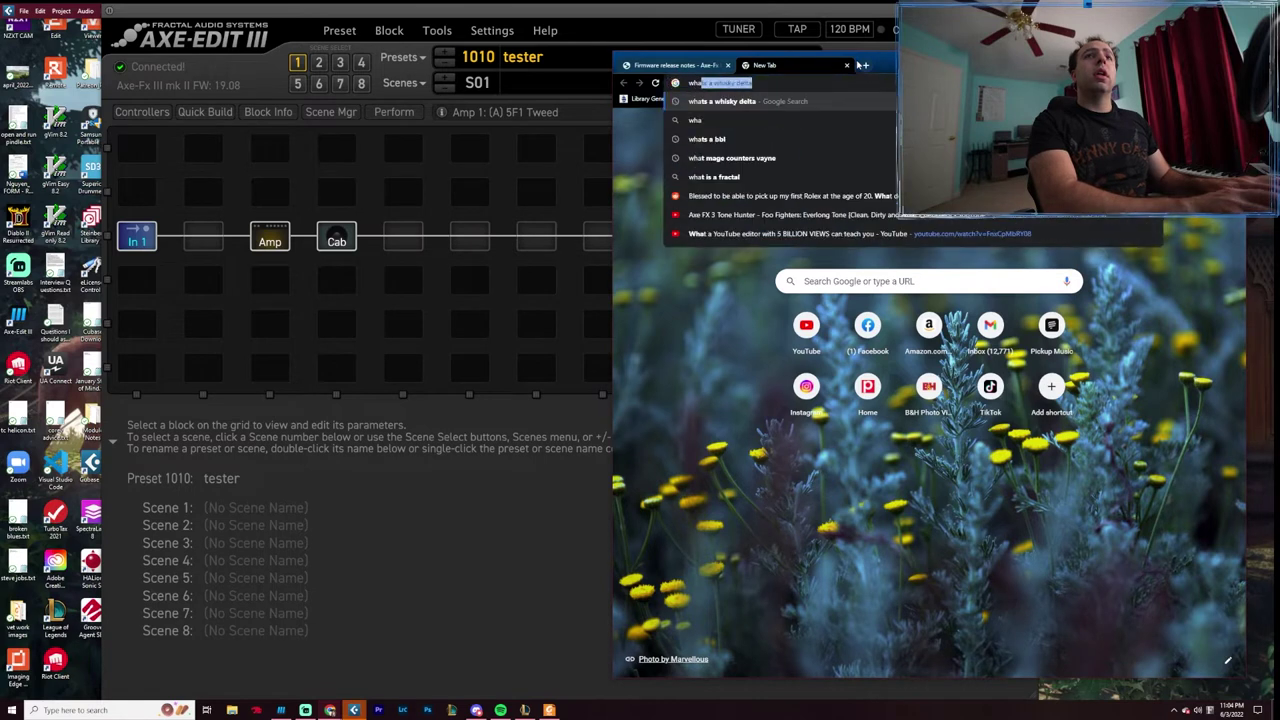
text(t is a concom)
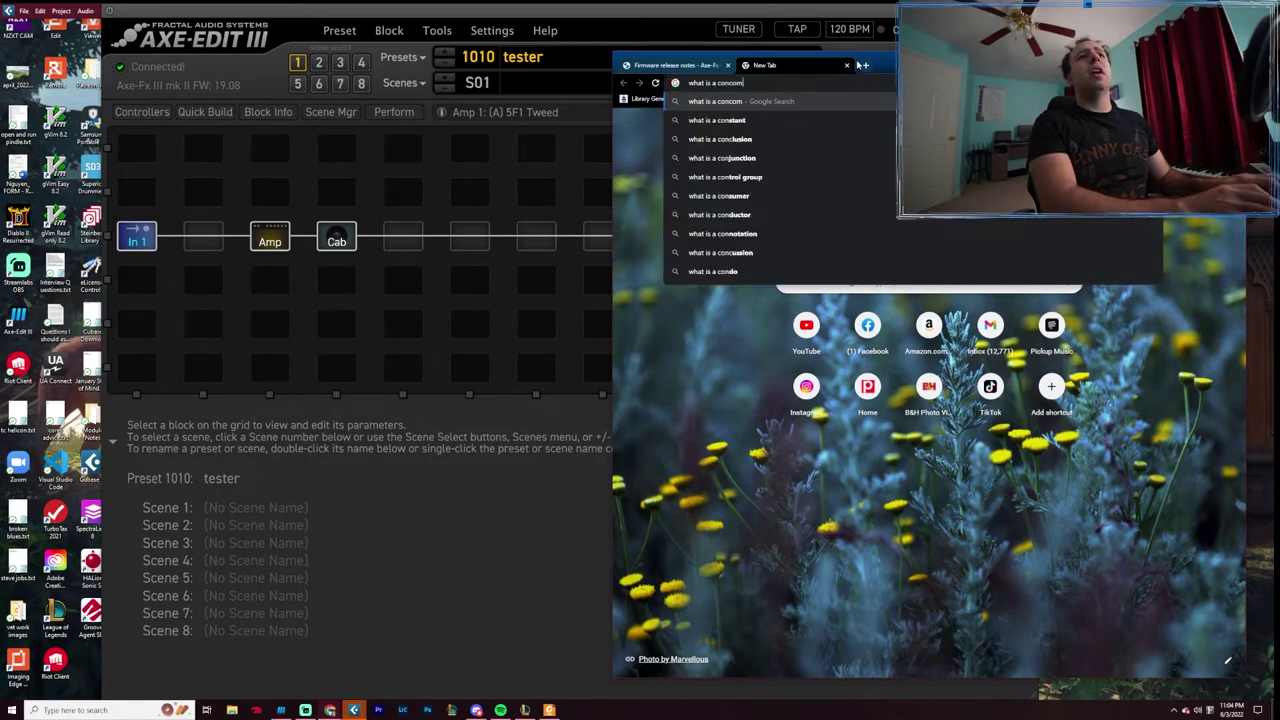
text(itant)
key(Return)
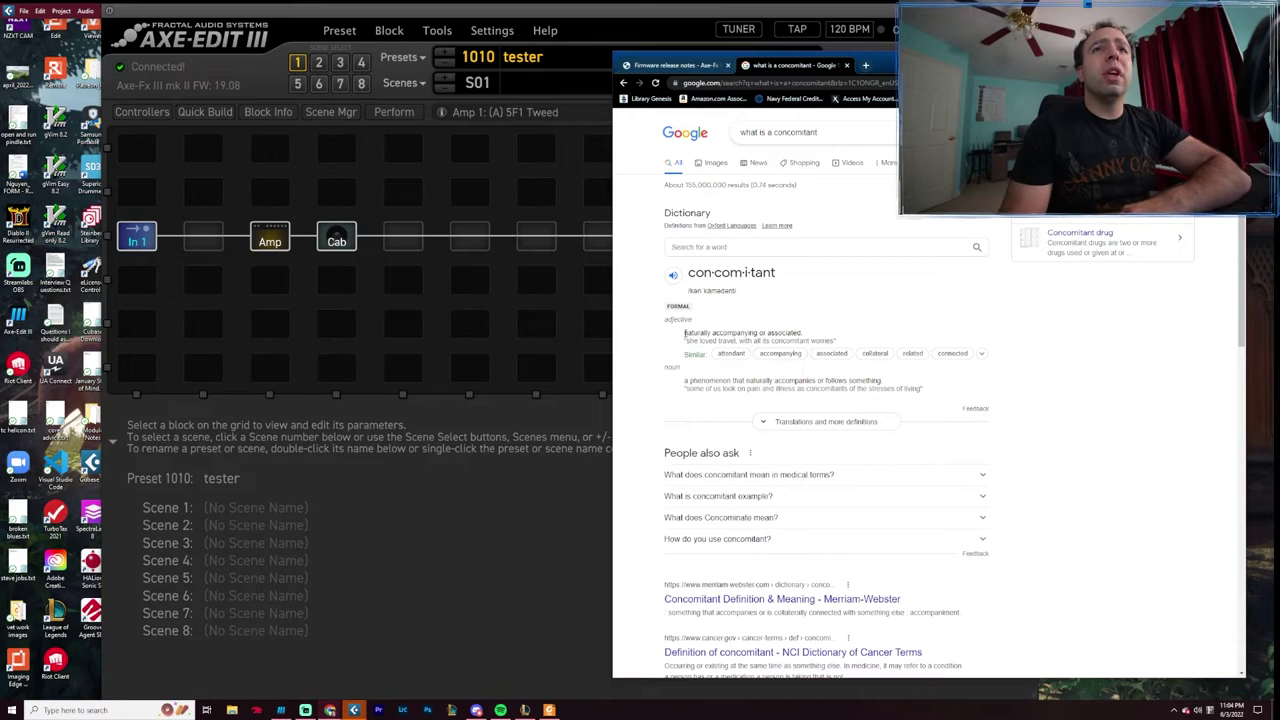
drag(684, 333, 830, 333)
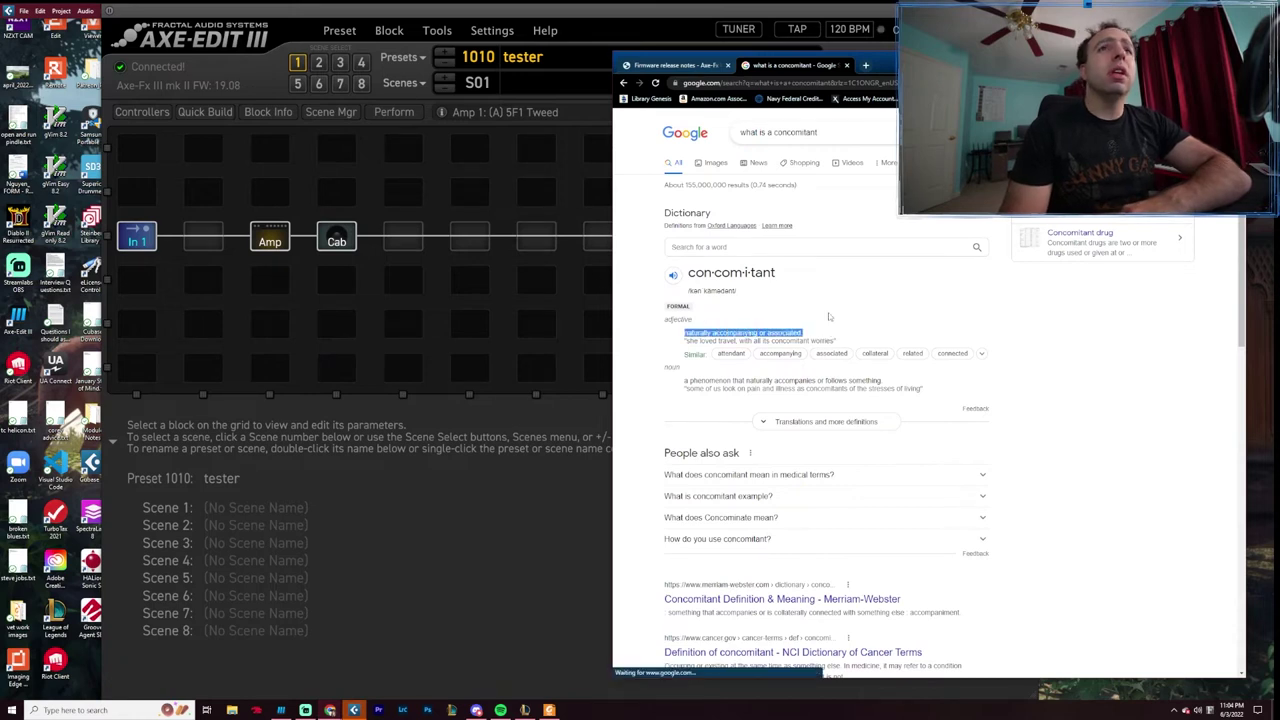
key(ctrl+shift+Tab)
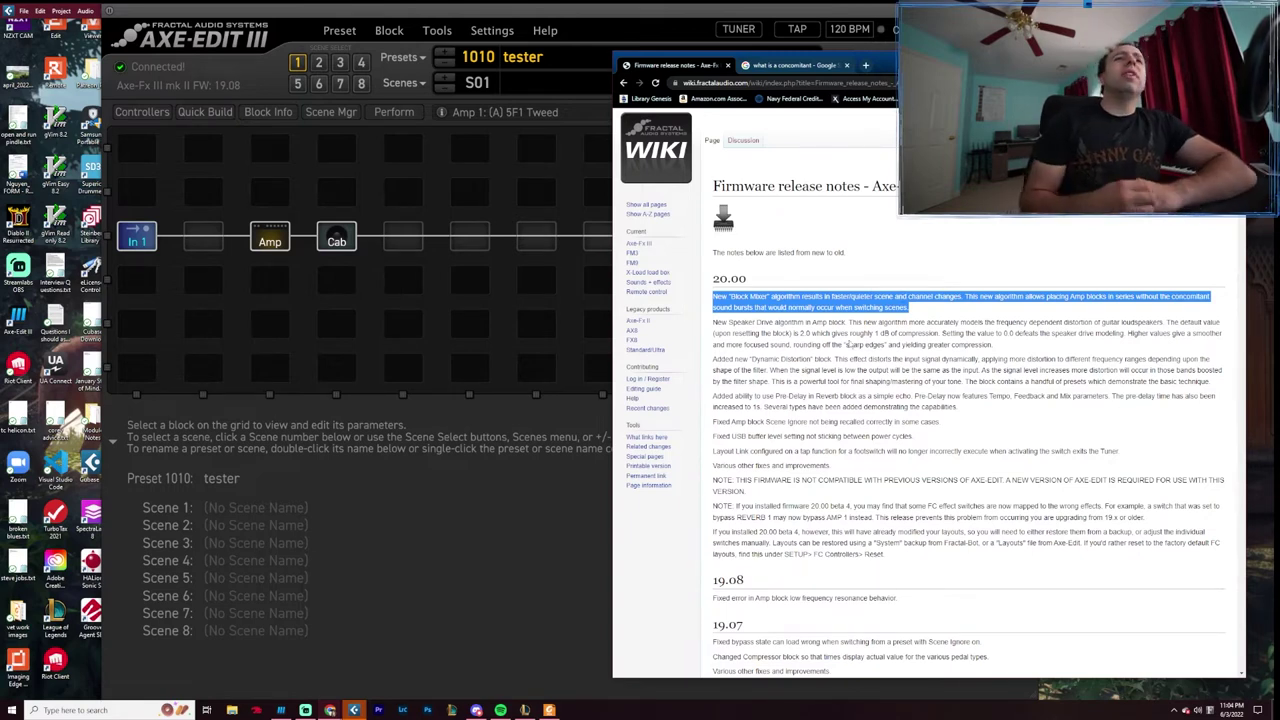
click(510, 236)
- Insert a Mixer 1 block after the Cab and an Amp 2 block after the first Amp
right_click(510, 236)
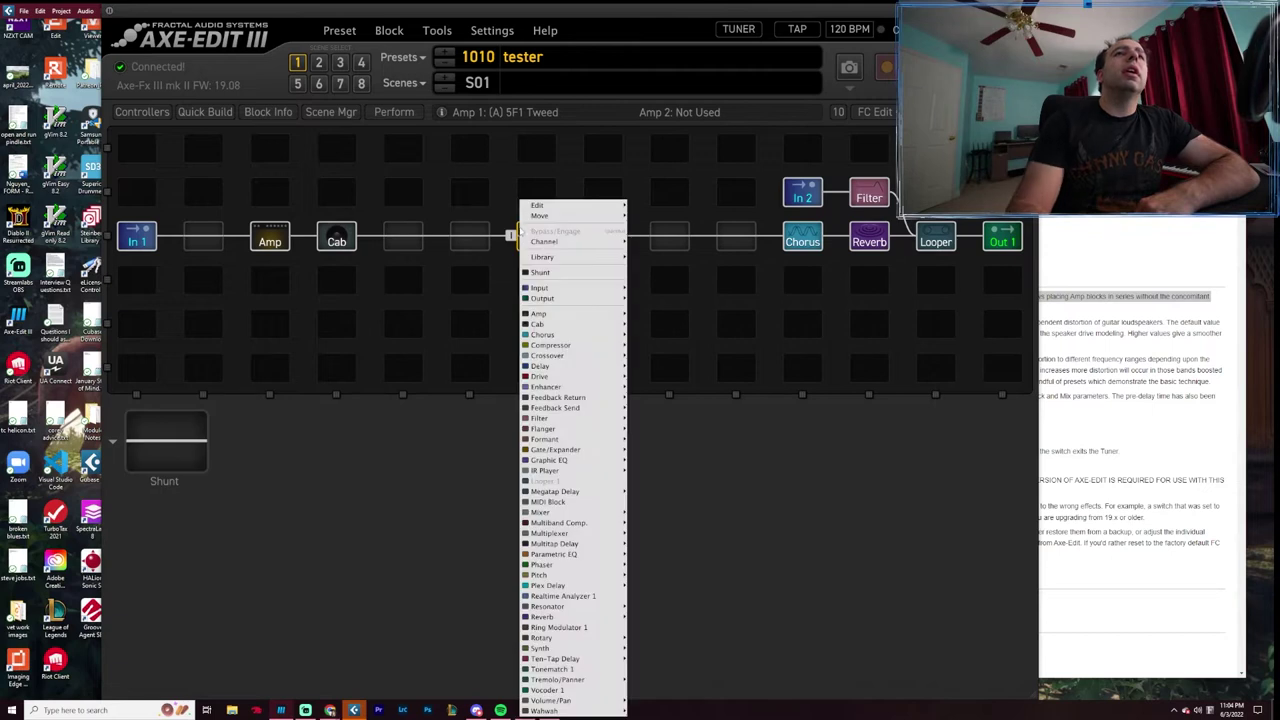
mouse_move(587, 545)
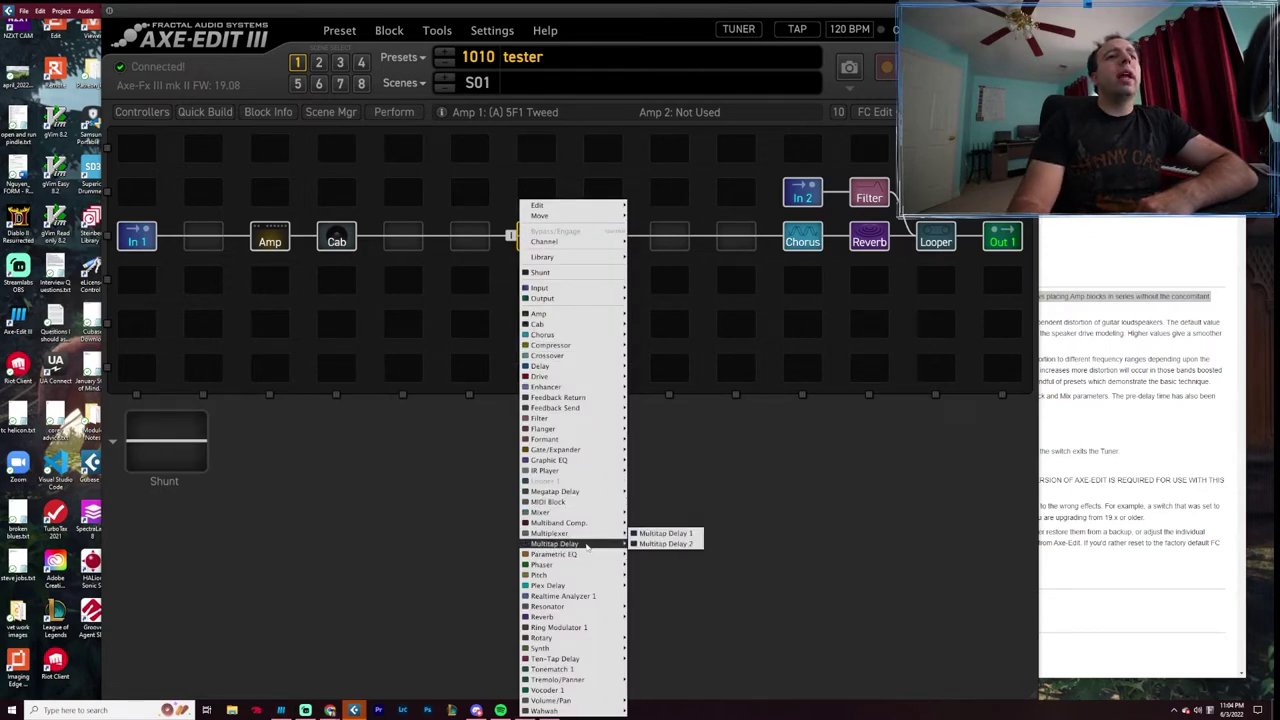
click(658, 487)
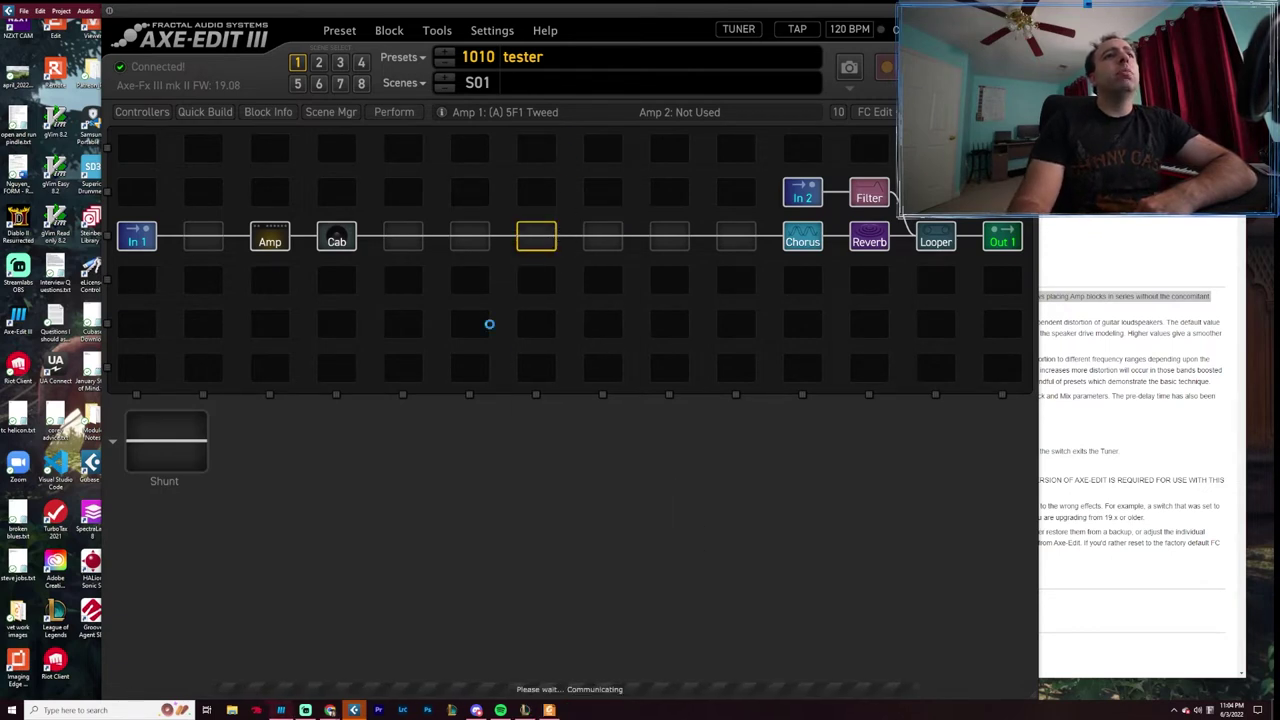
click(336, 236)
right_click(330, 236)
mouse_move(372, 323)
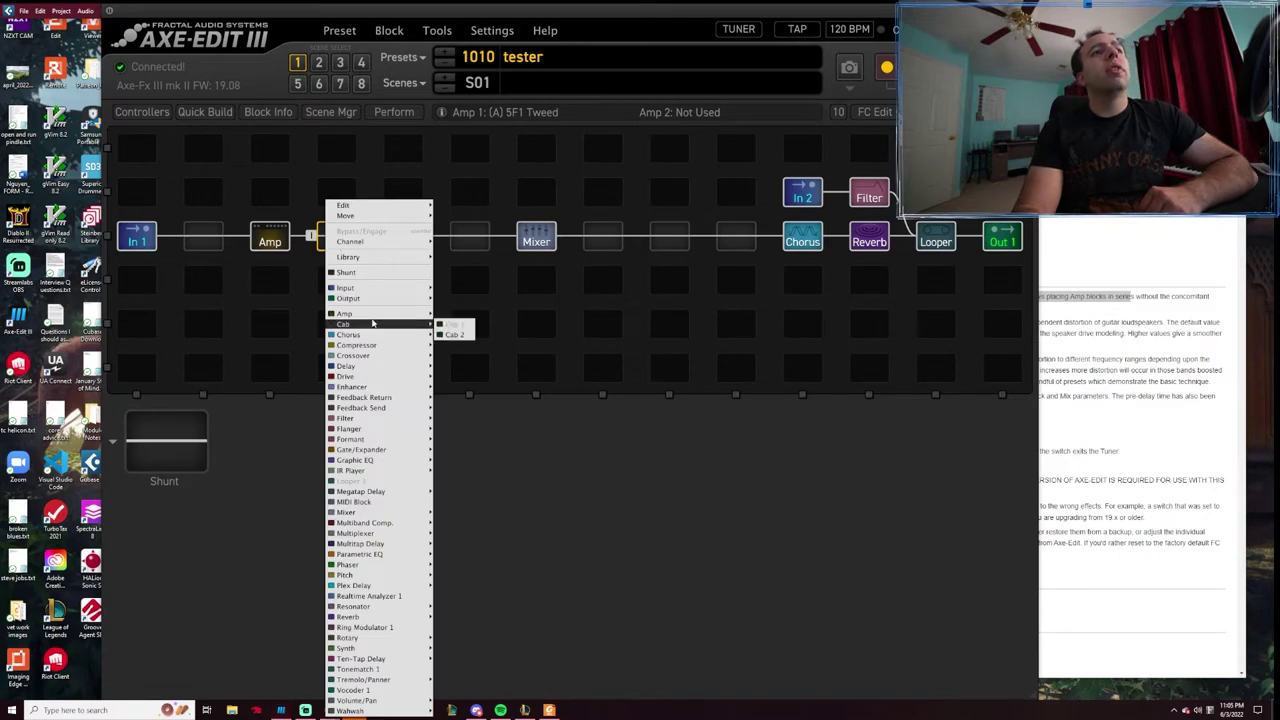
click(474, 324)
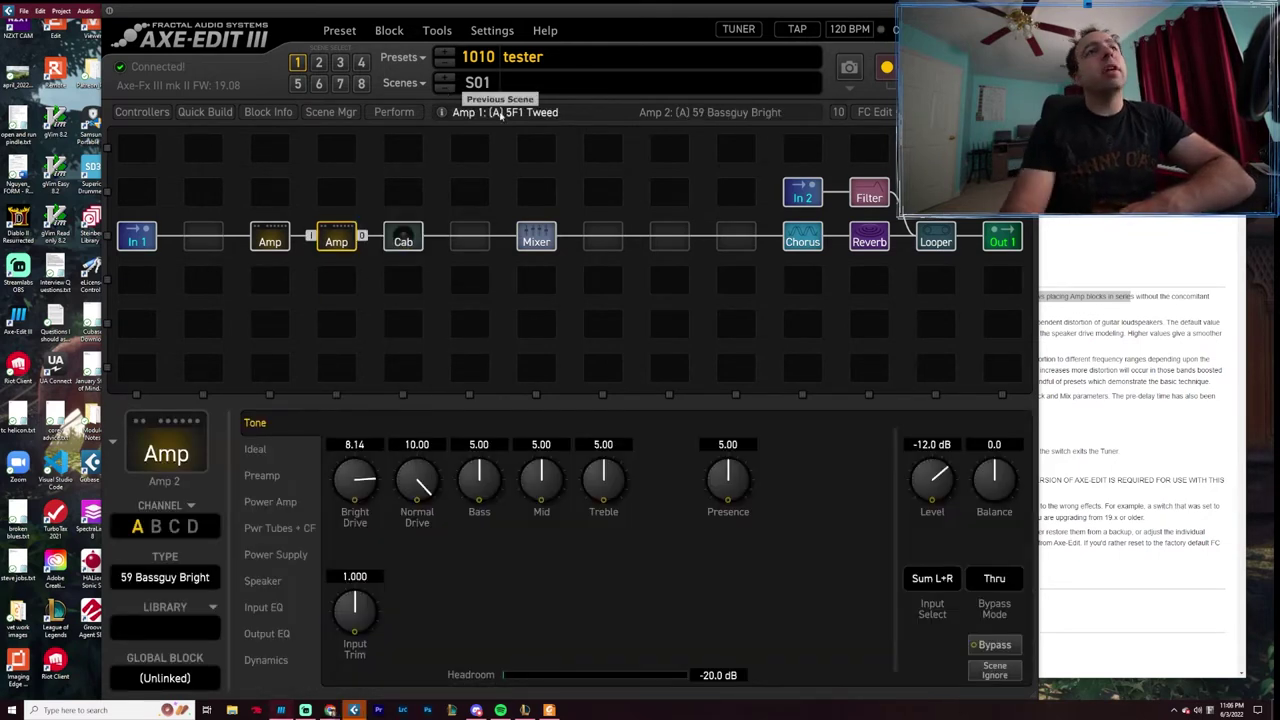
- Highlight the release note about the speaker drive algorithm, then return to the editor
key(alt+Tab)
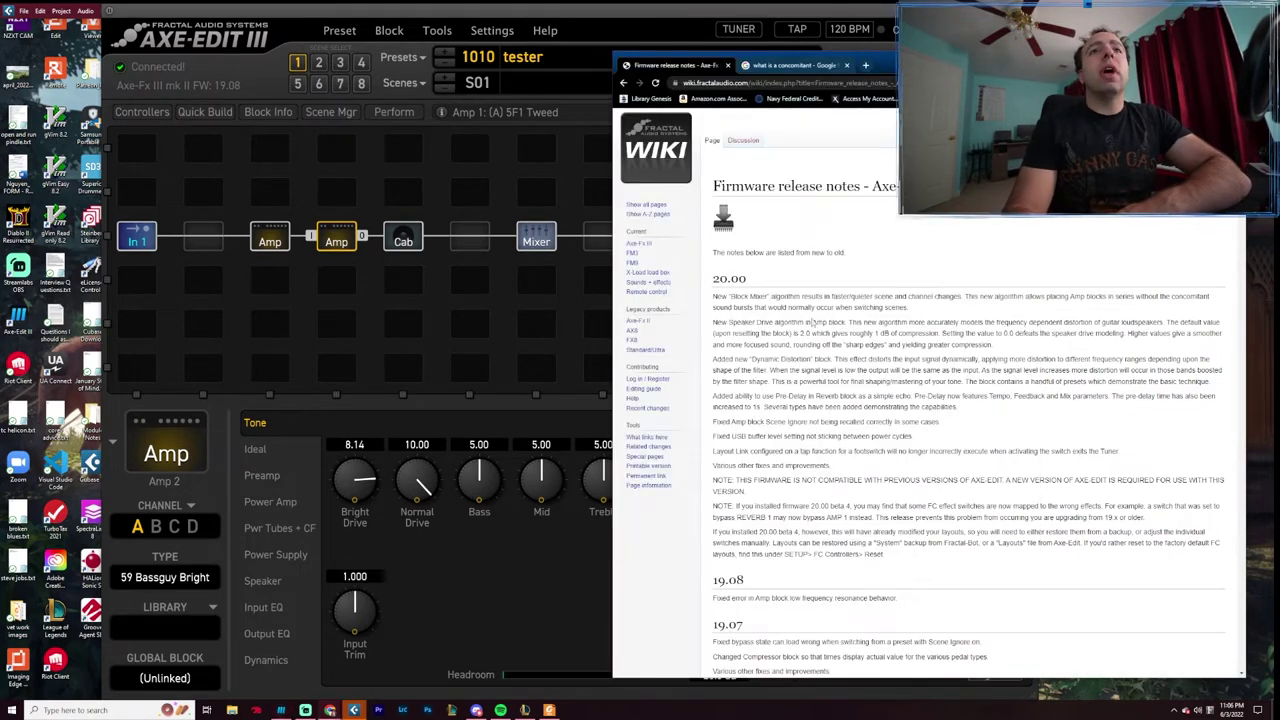
drag(848, 322, 1025, 322)
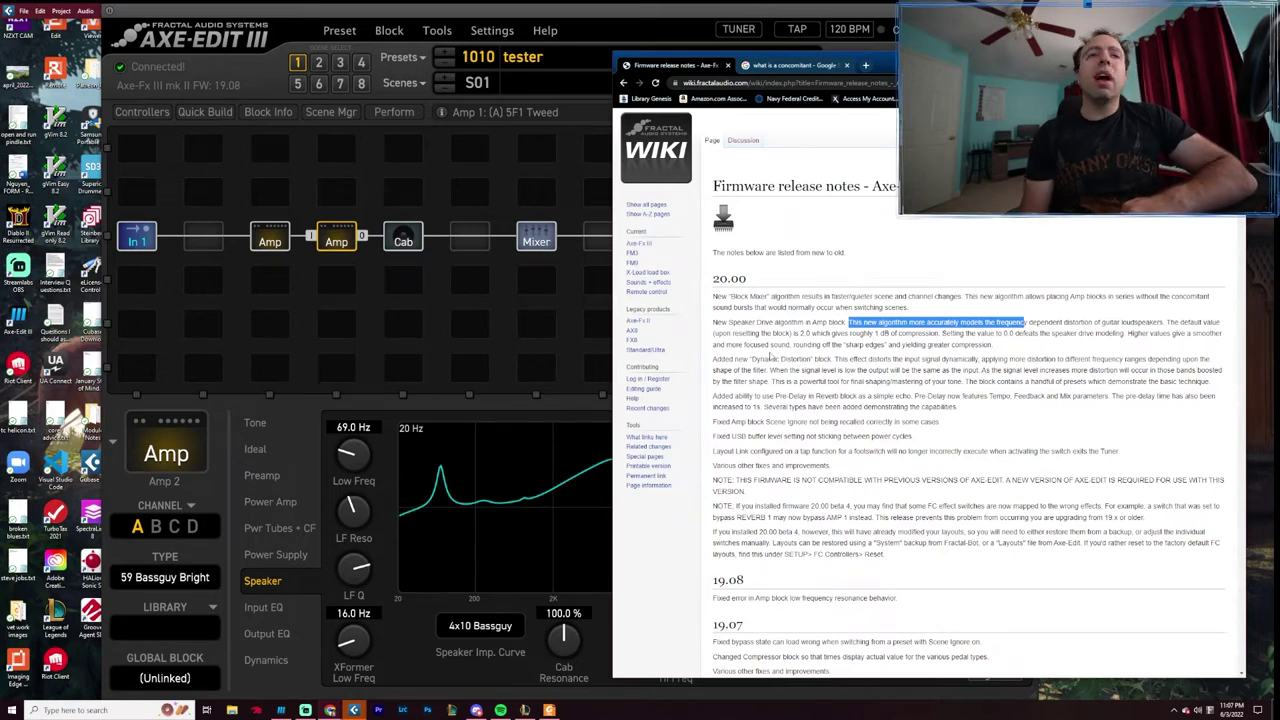
click(360, 343)
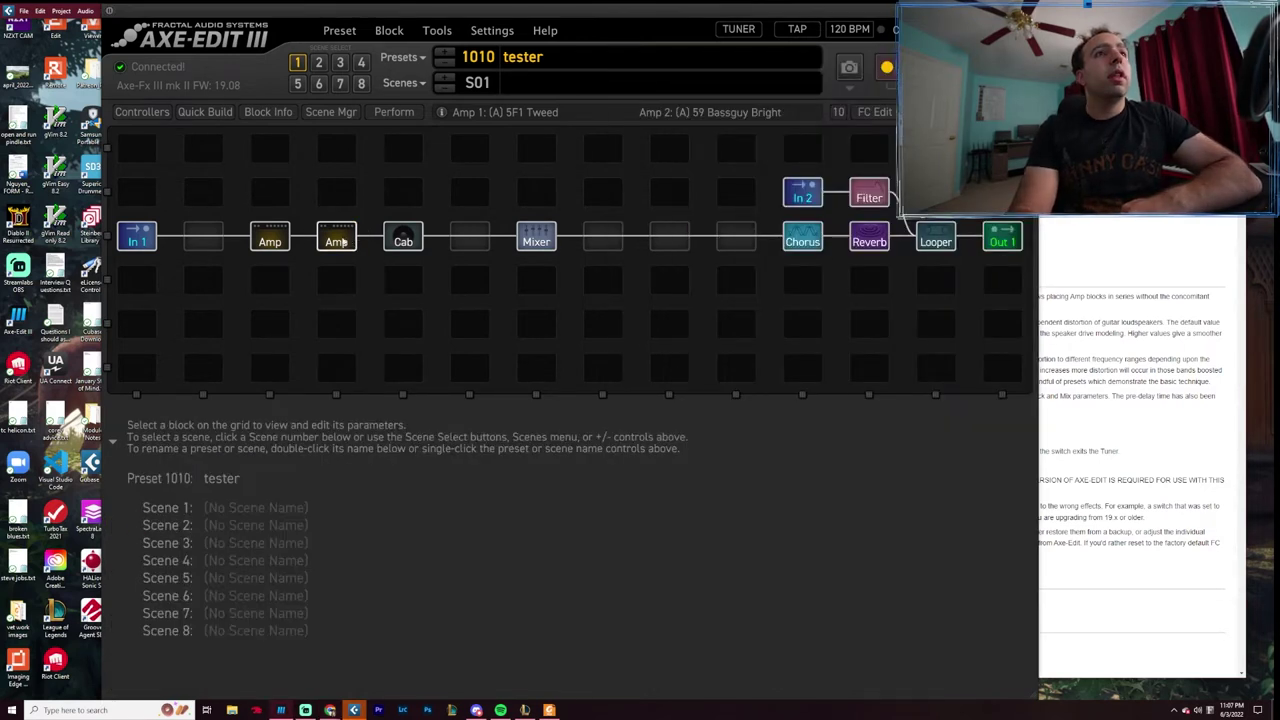
- Open the Amp 2 block's settings and scroll down to its speaker parameters
click(338, 240)
scroll(789, 458, down, 4)
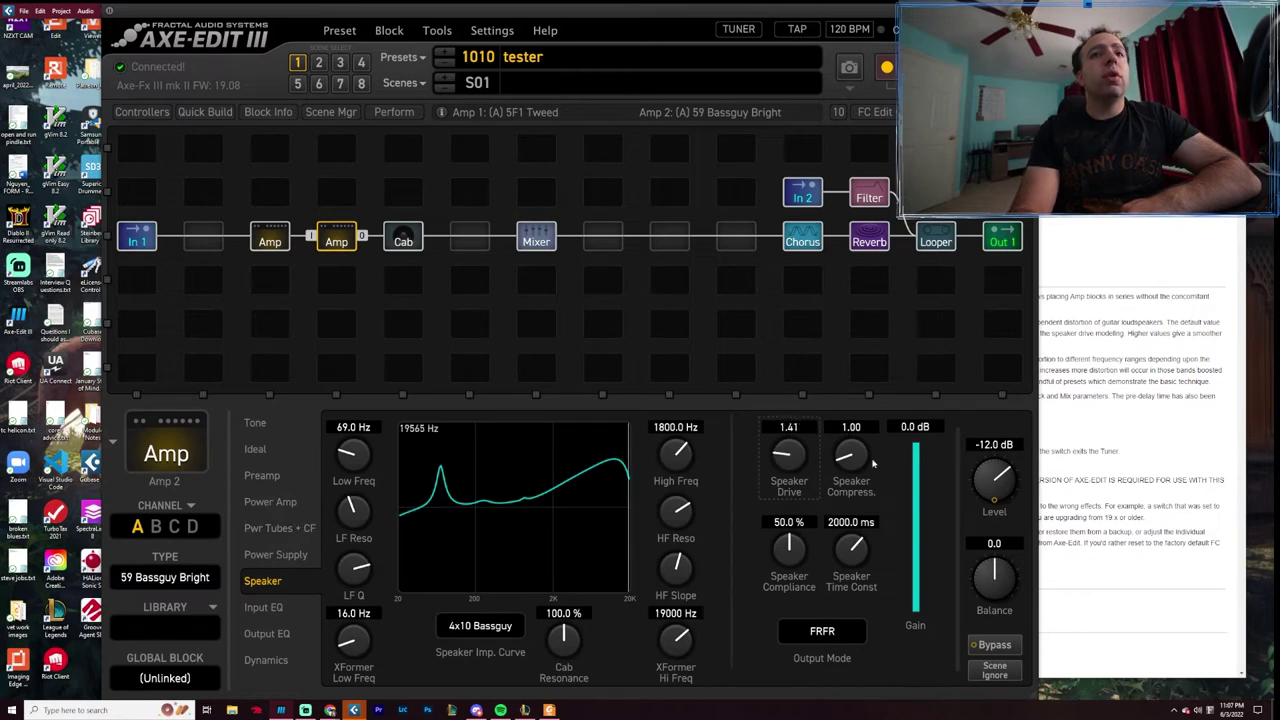
scroll(792, 470, down, 6)
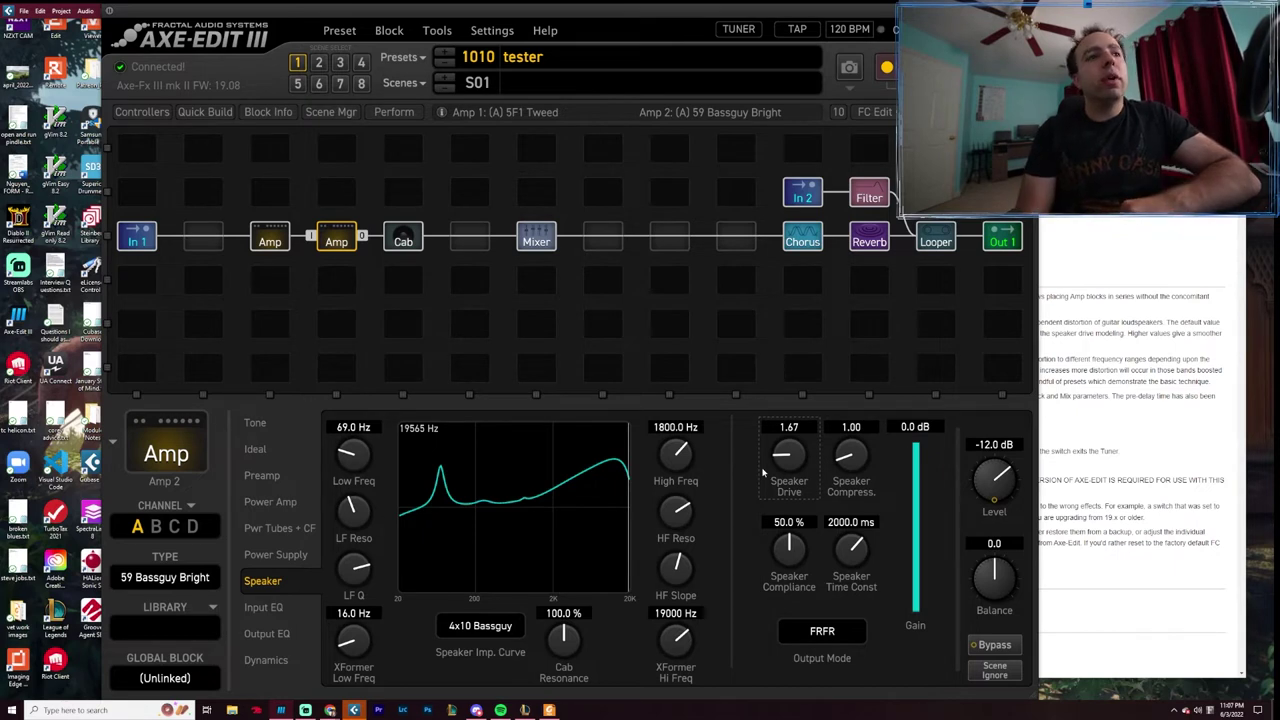
- Check the release note on higher speaker drive values, then set Speaker Drive to 3.23
key(alt+Tab)
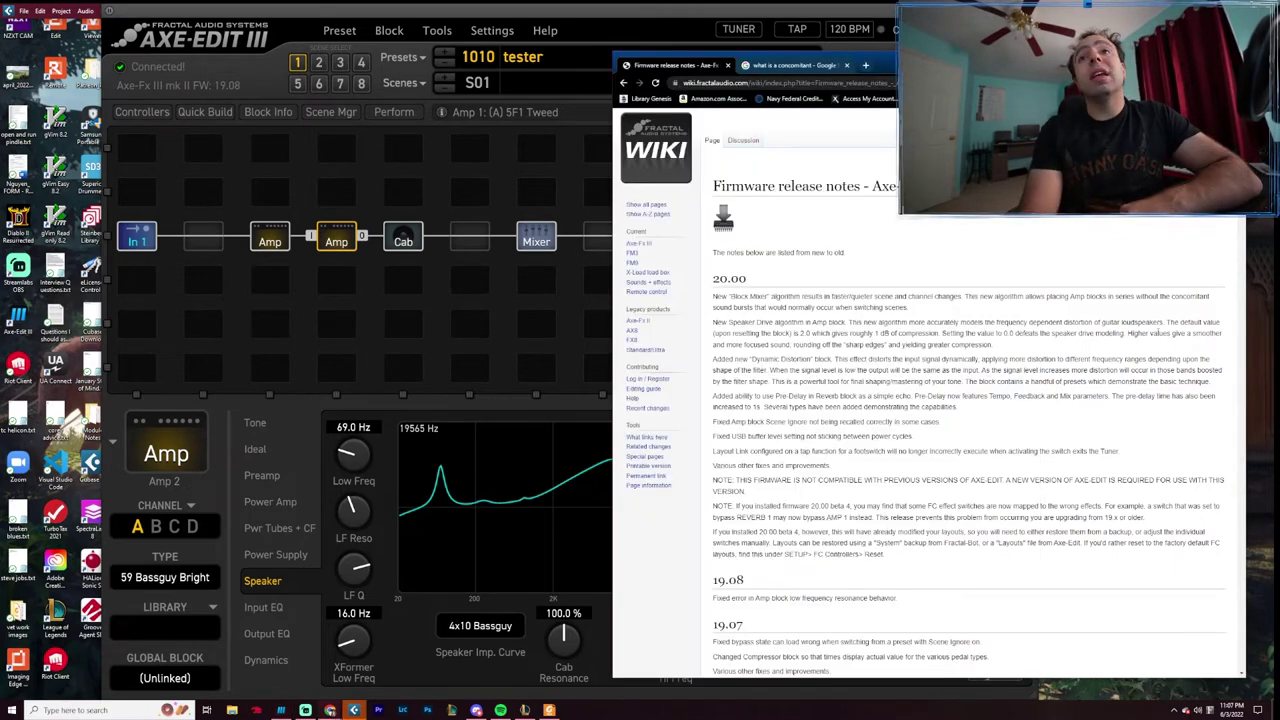
drag(760, 358, 942, 344)
click(940, 344)
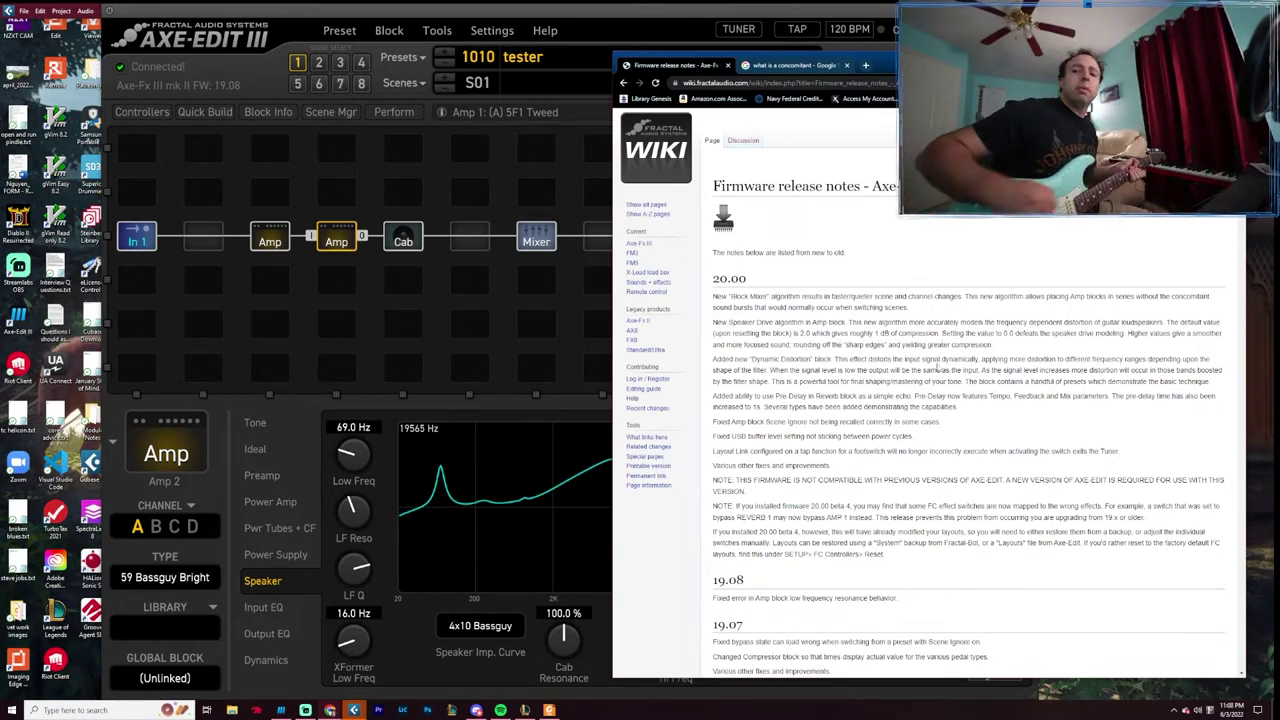
click(419, 481)
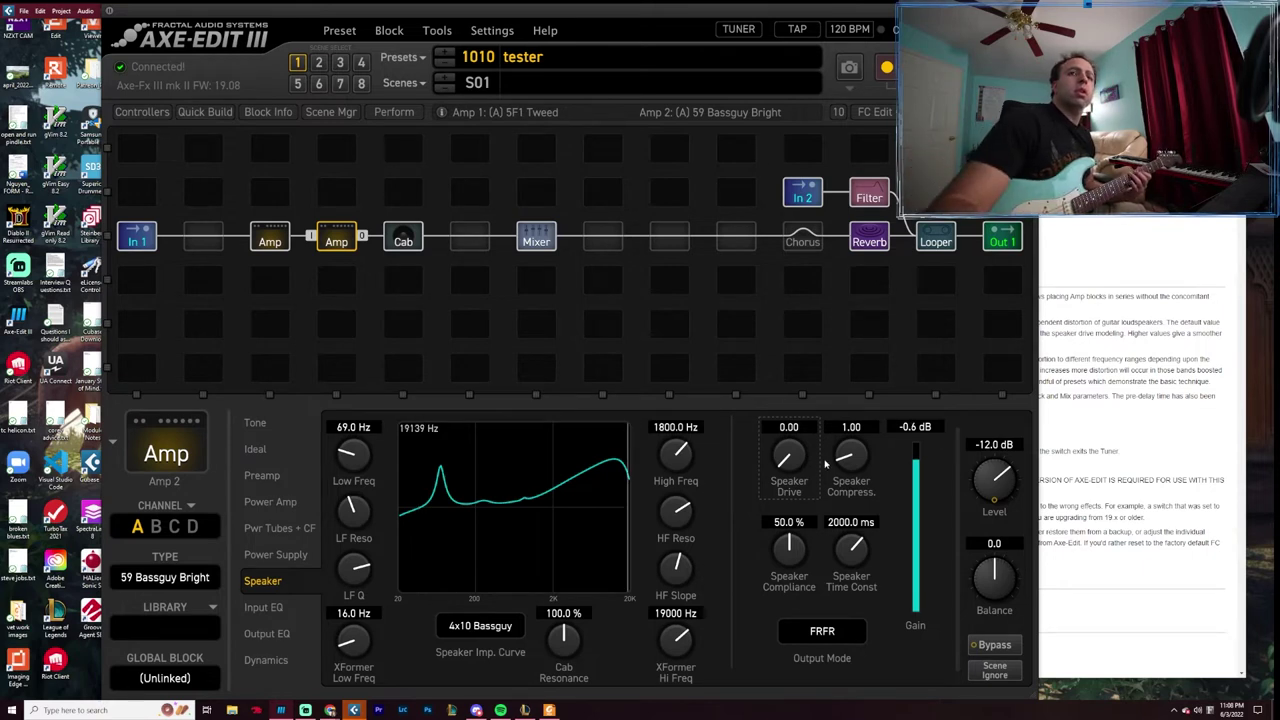
drag(788, 455, 925, 465)
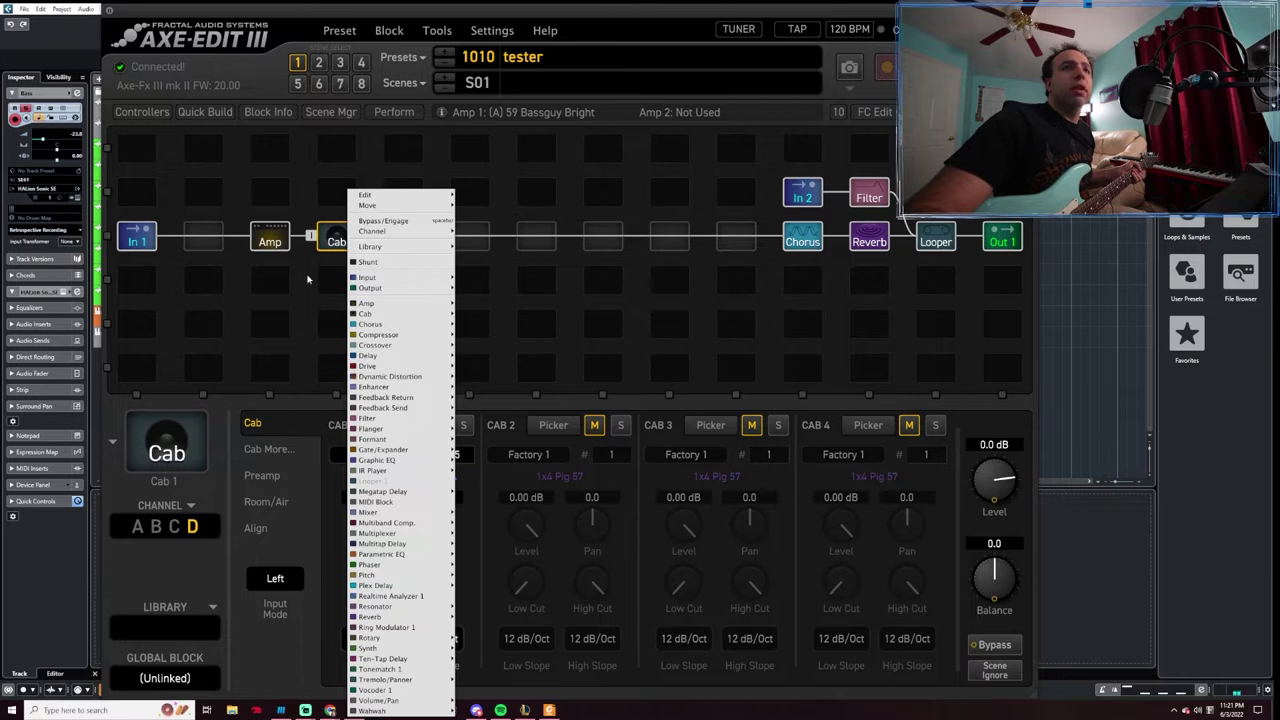
click(367, 262)
drag(403, 237, 540, 235)
right_click(540, 235)
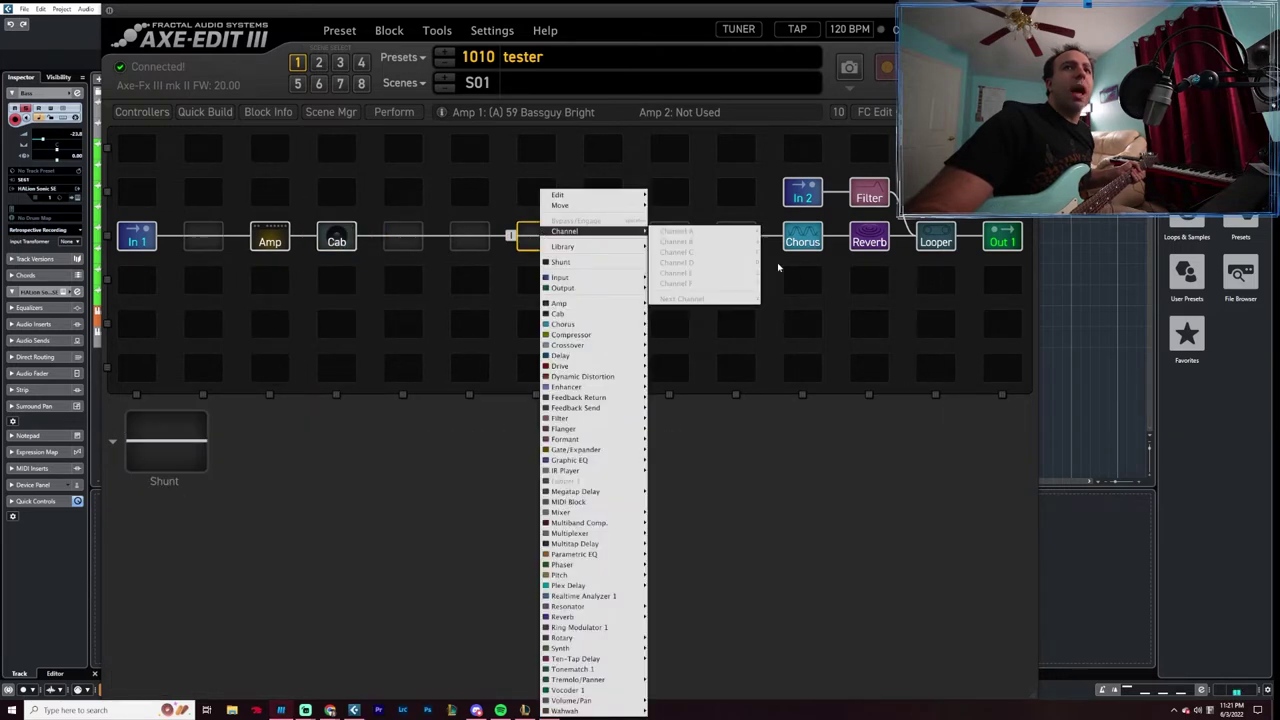
mouse_move(592, 376)
click(700, 367)
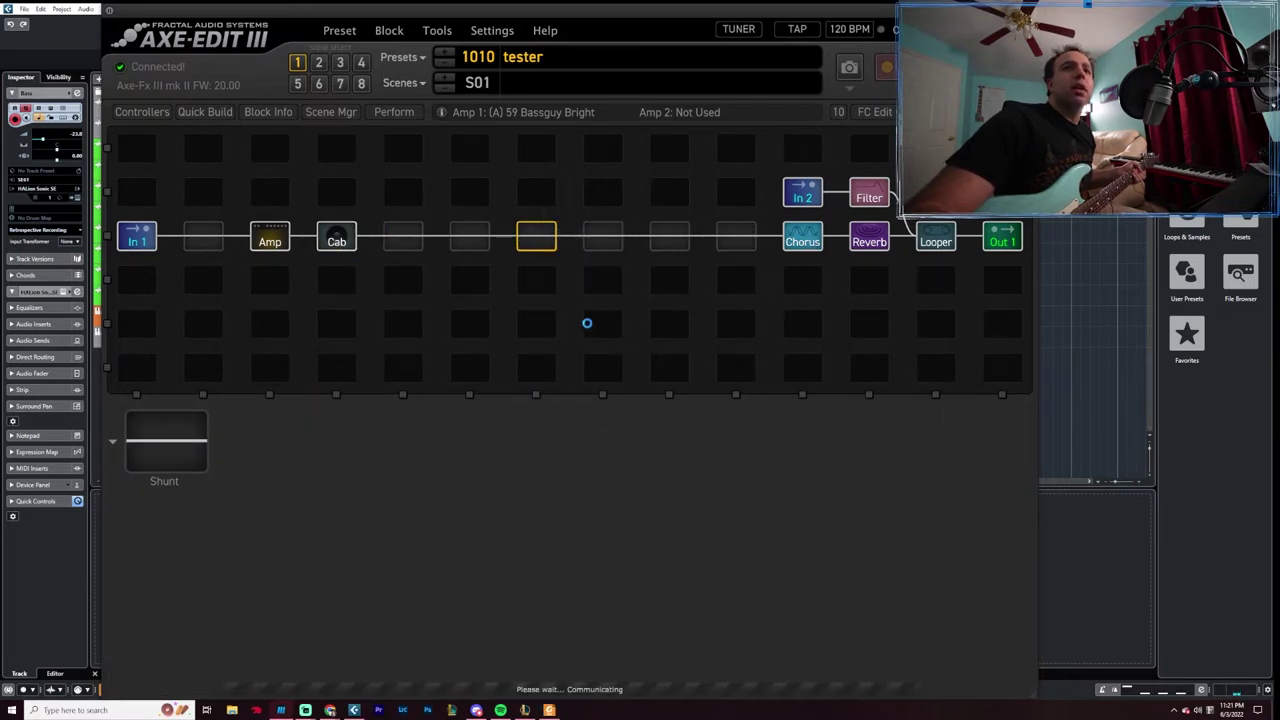
click(178, 580)
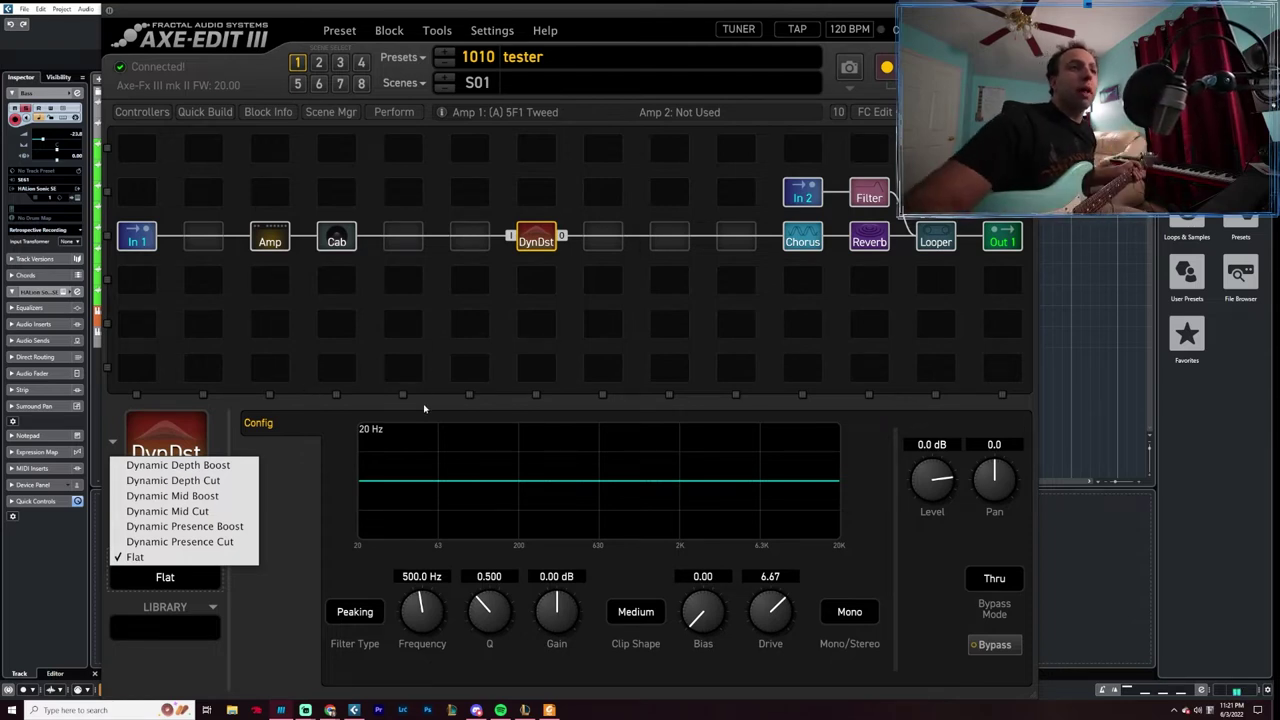
click(268, 540)
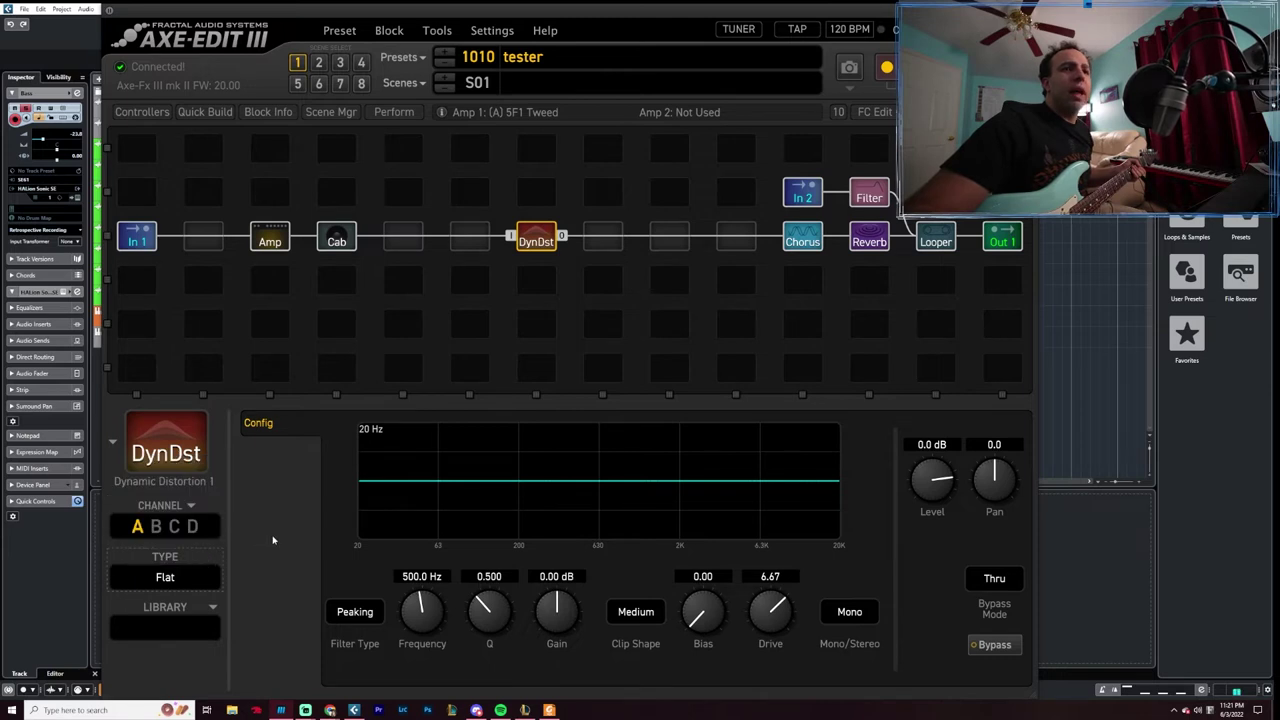
click(355, 612)
click(372, 552)
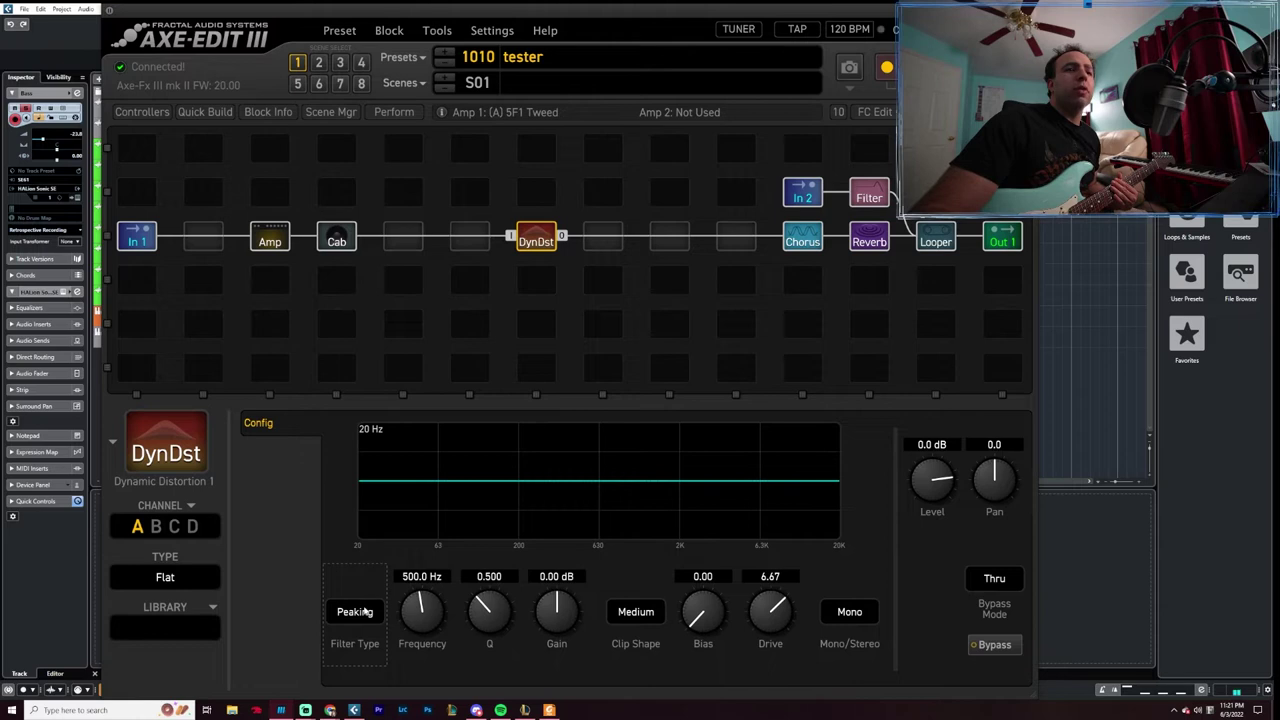
click(368, 610)
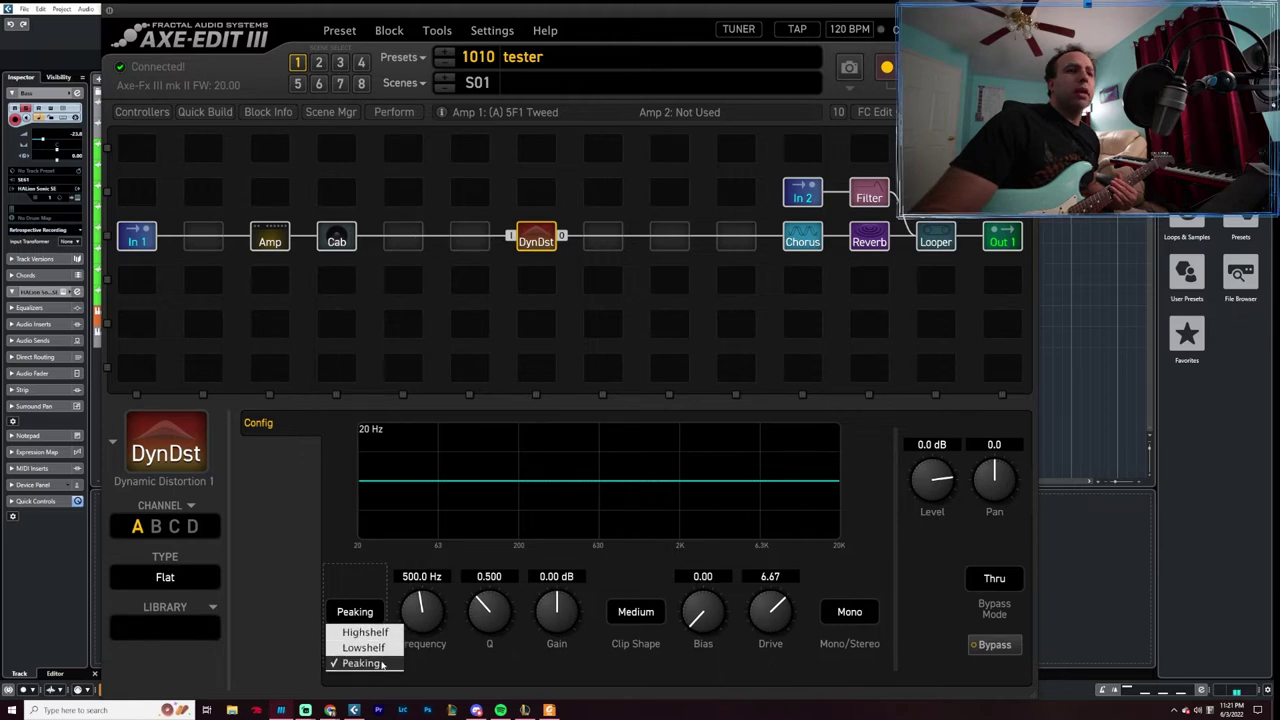
- Keep the Peaking filter type and set filter gain to 2.99 dB and Q to 2.377
click(384, 663)
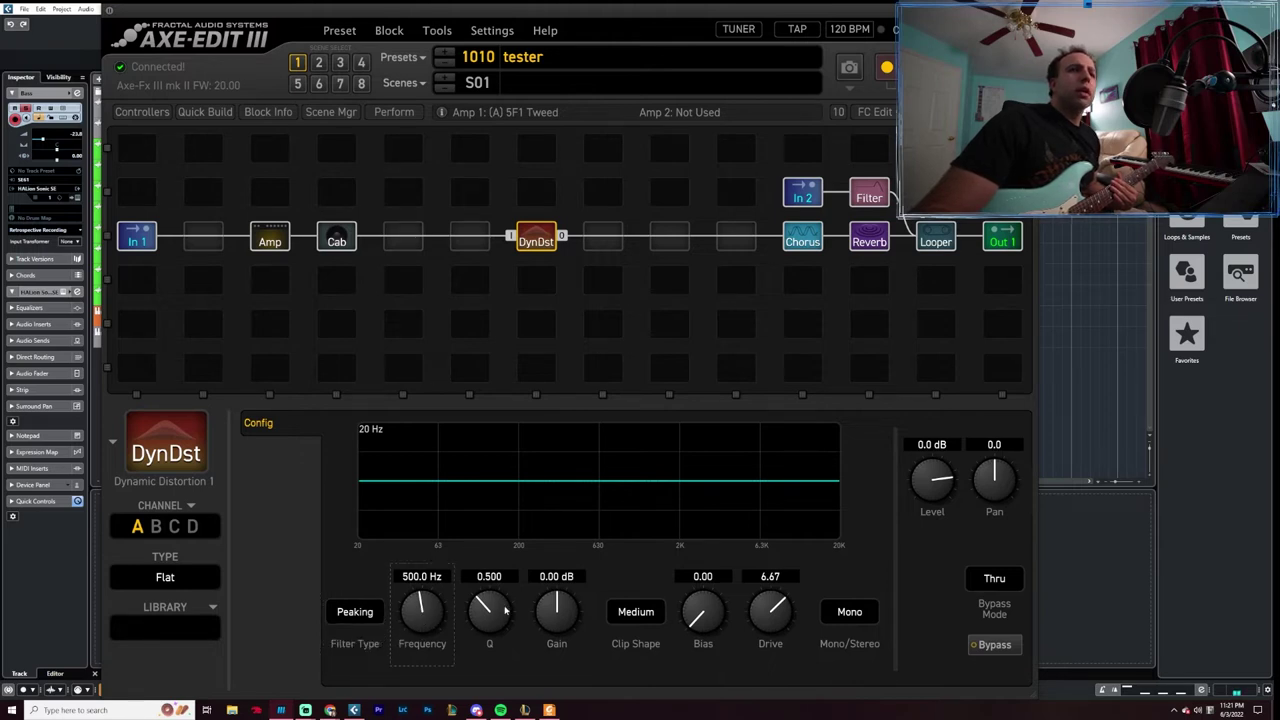
scroll(536, 614, up, 5)
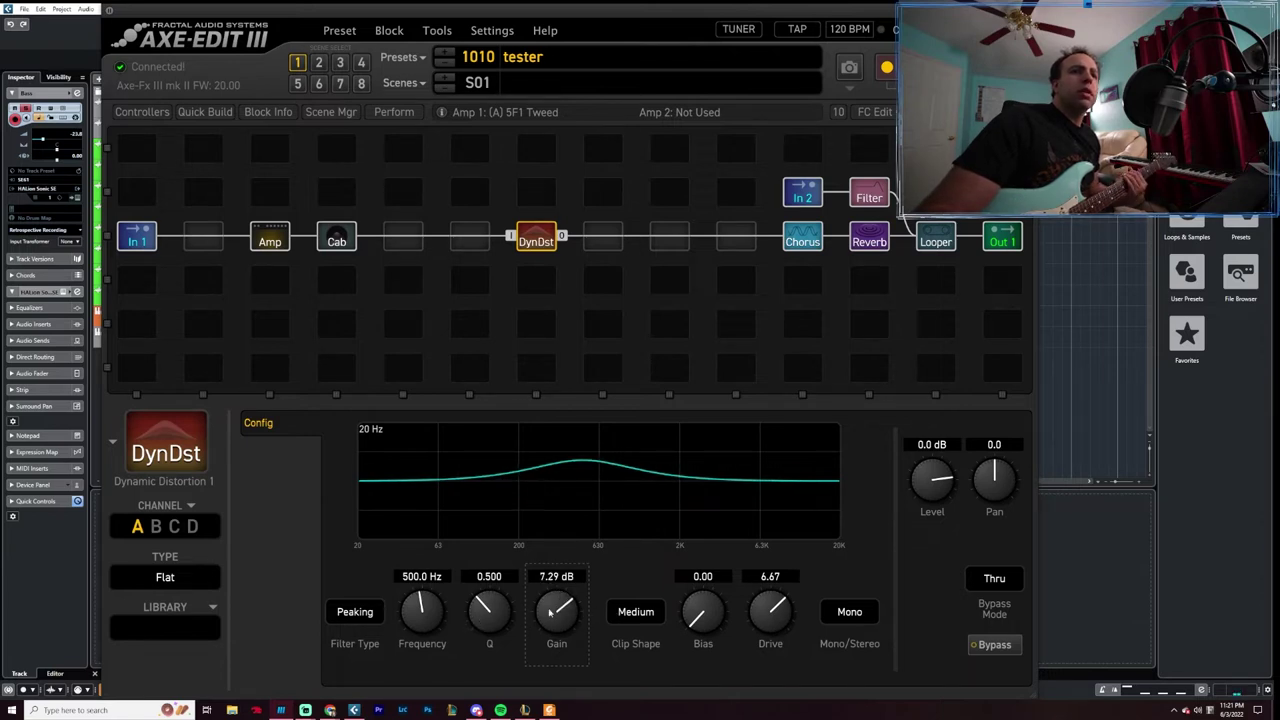
scroll(549, 613, down, 3)
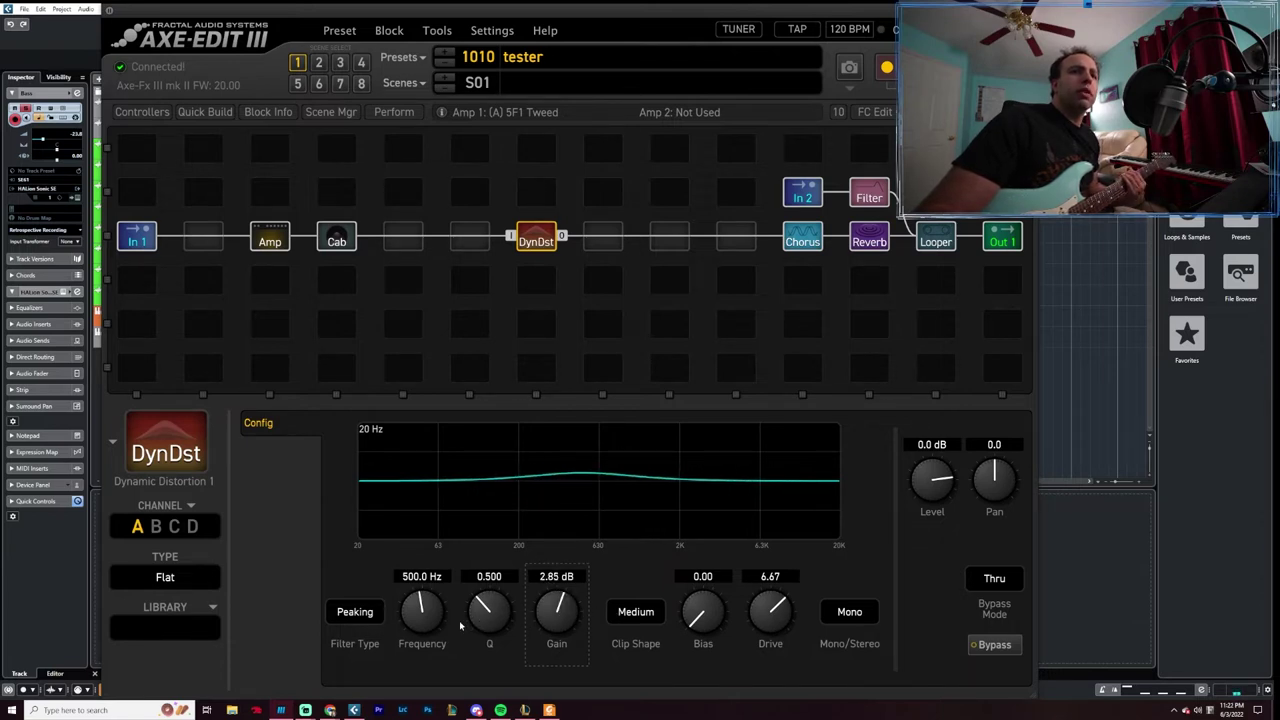
scroll(470, 618, up, 4)
scroll(563, 628, down, 1)
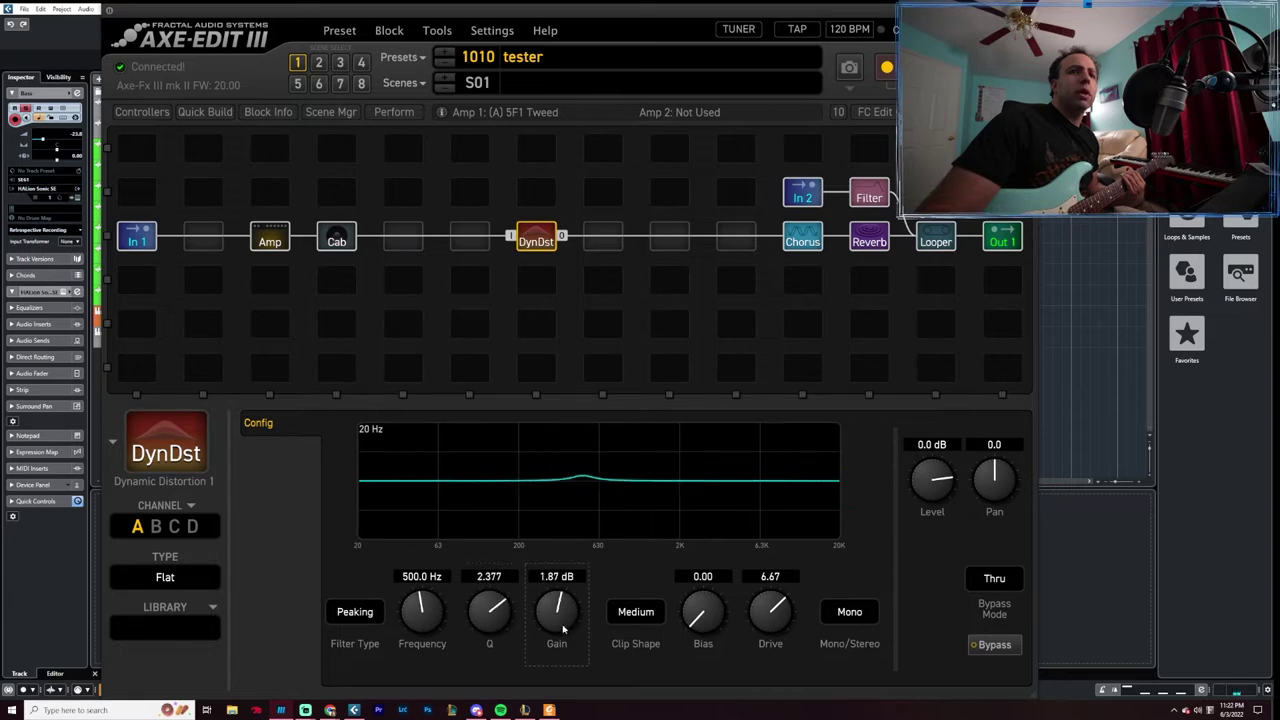
scroll(563, 628, down, 2)
scroll(566, 625, up, 4)
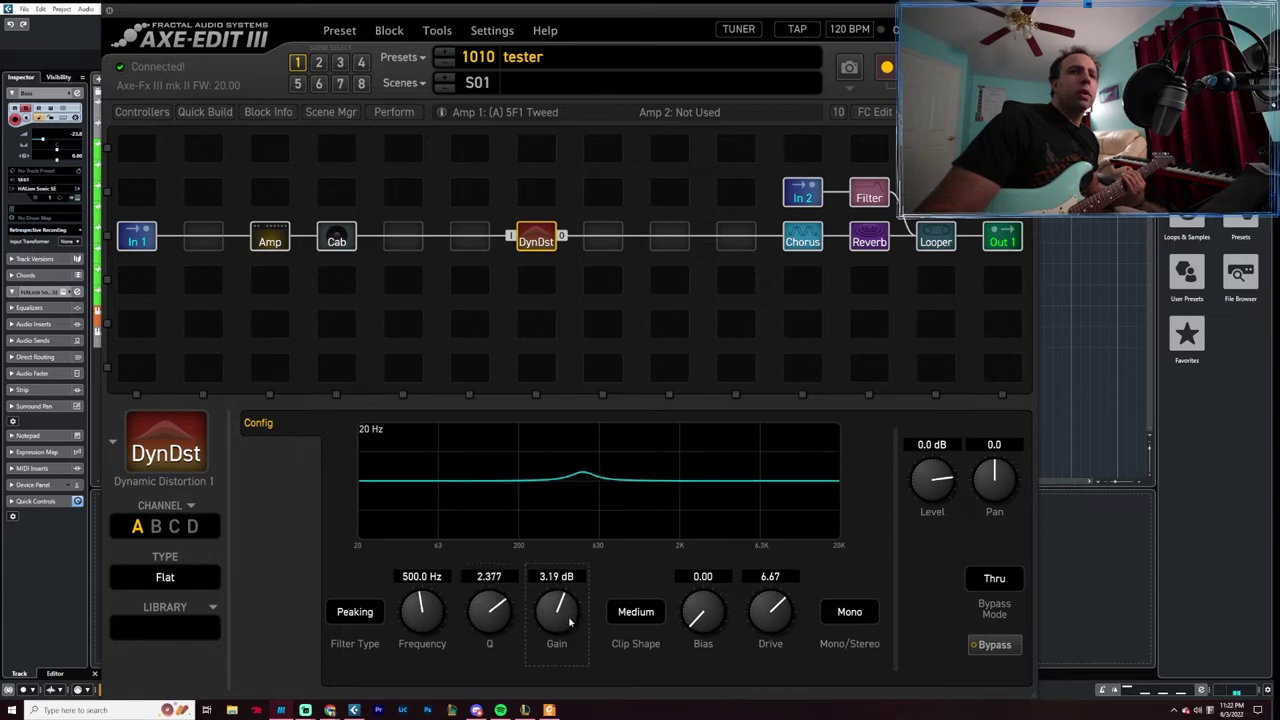
scroll(570, 622, down, 1)
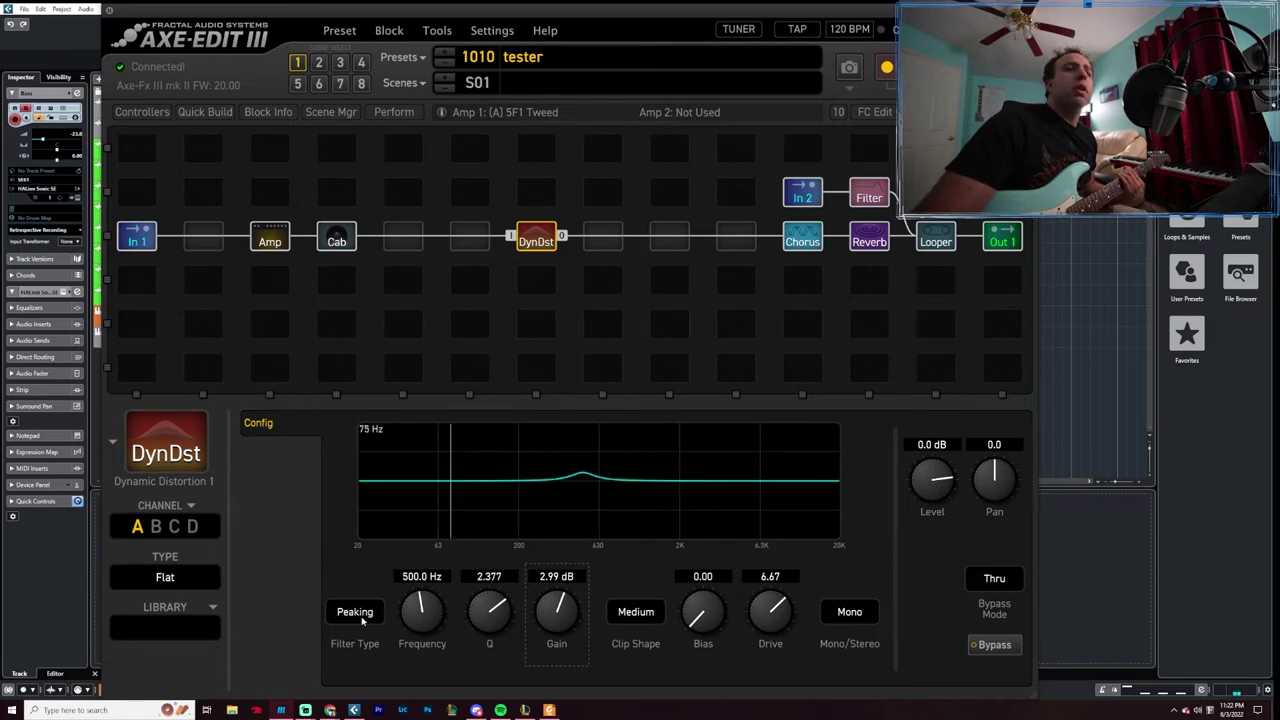
- Lower the peaking filter frequency in stages down to 191.6 Hz
drag(430, 612, 453, 624)
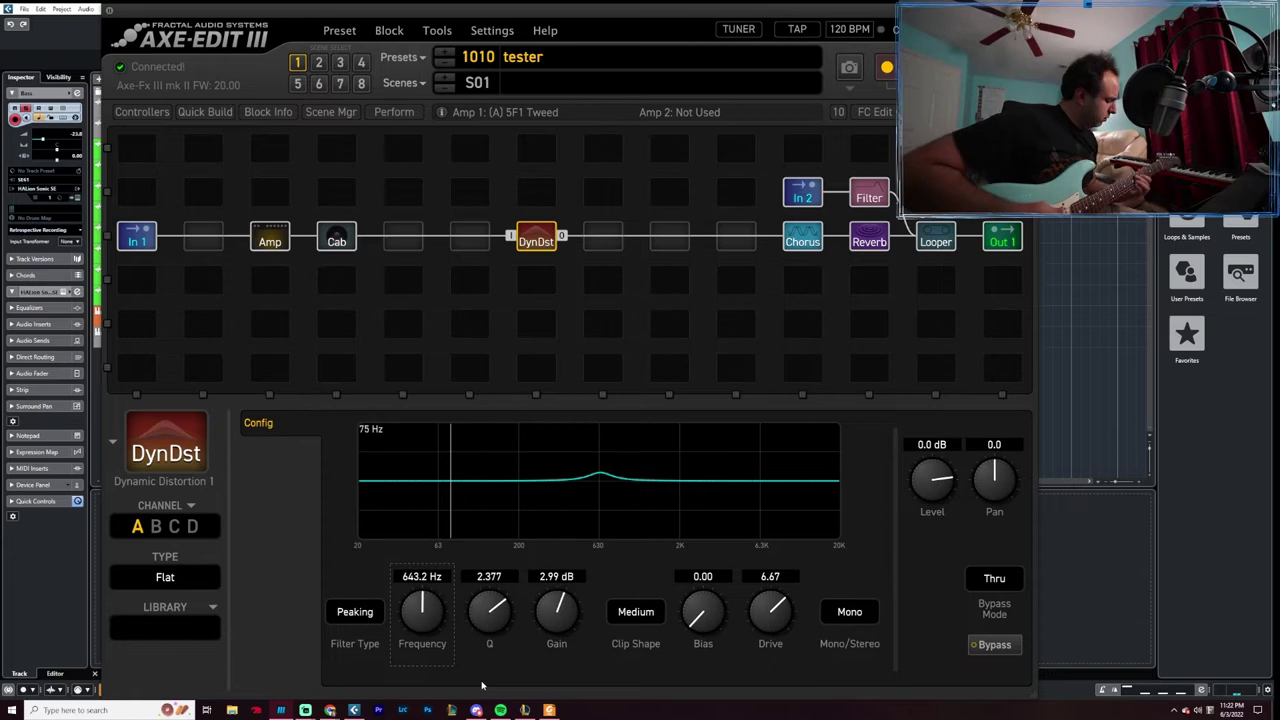
drag(430, 622, 385, 617)
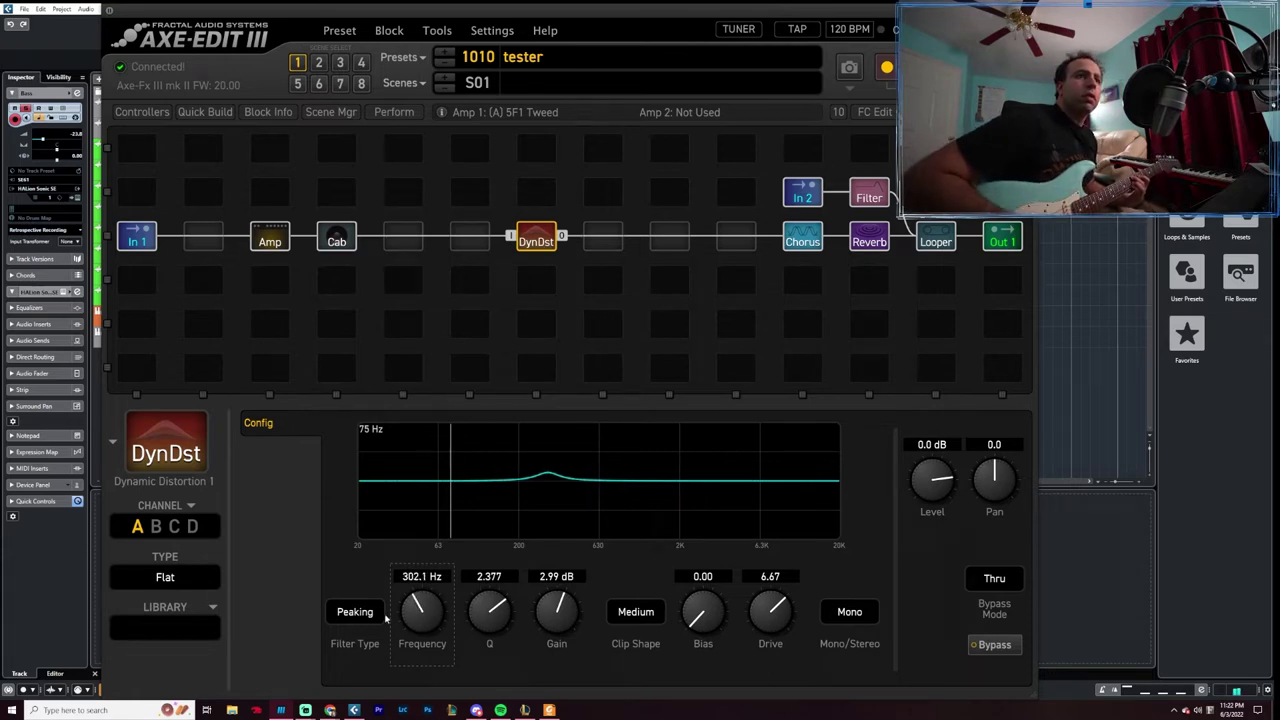
drag(418, 607, 408, 614)
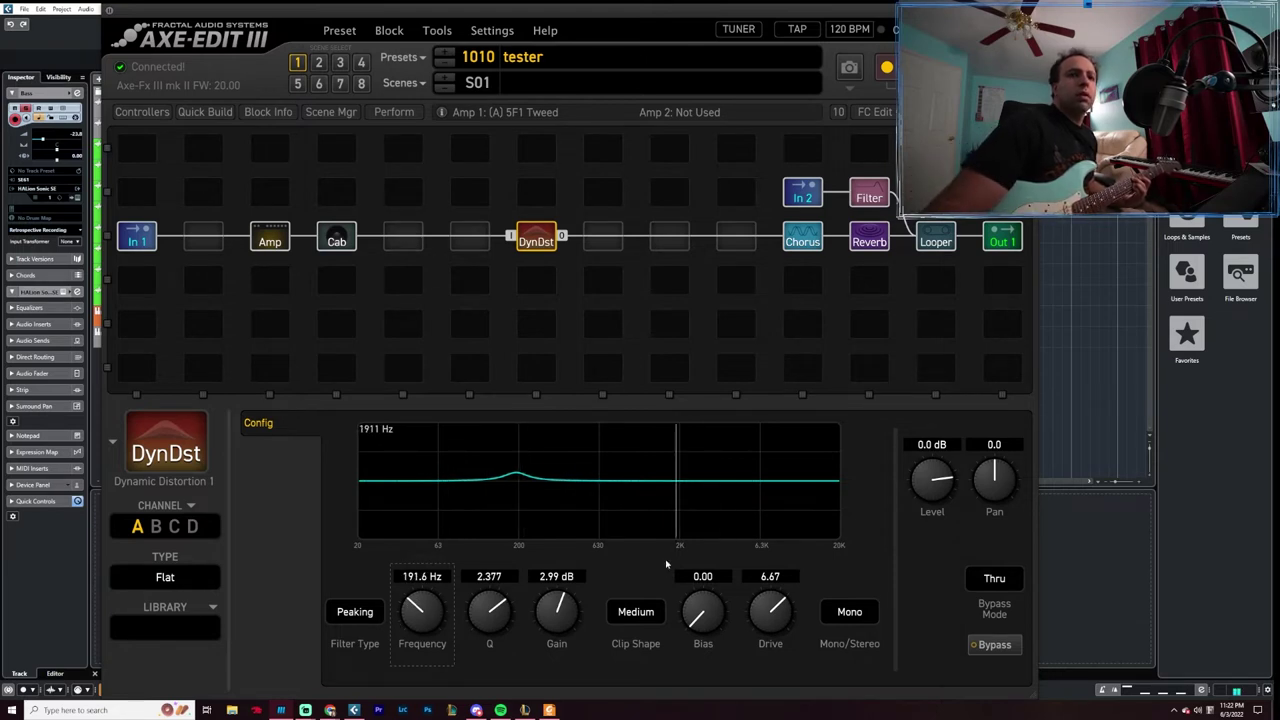
click(637, 612)
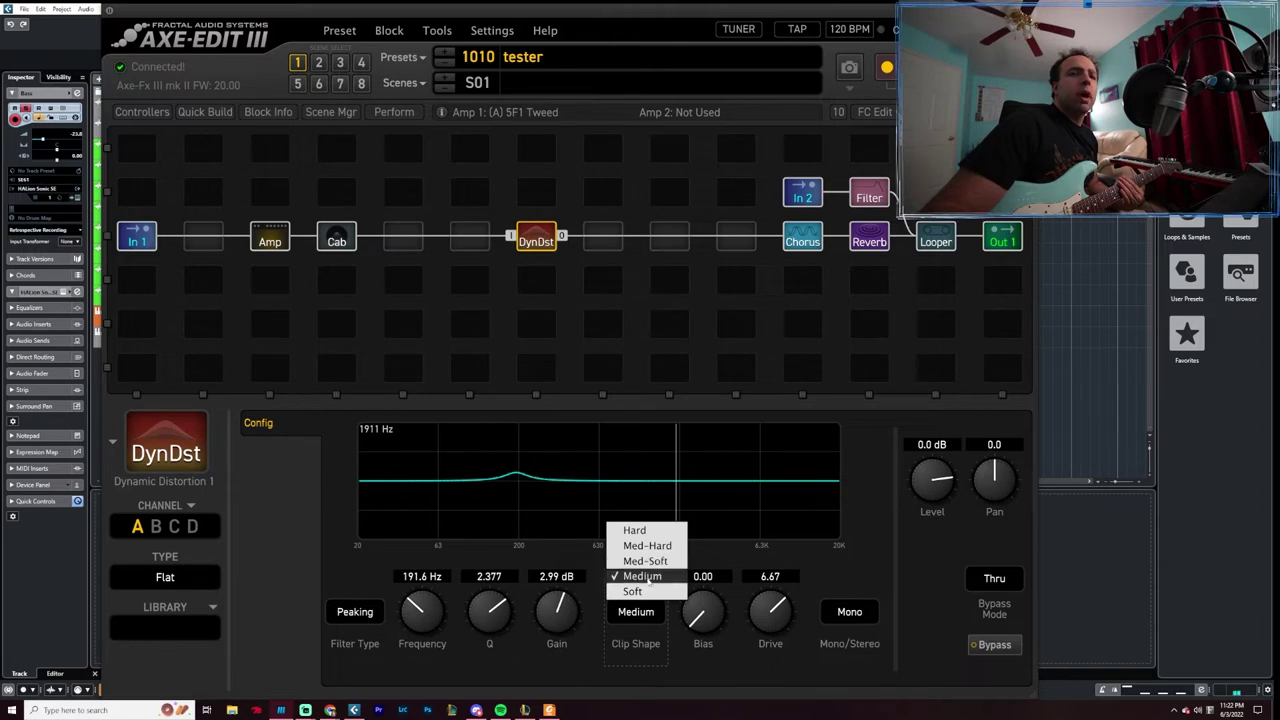
- Keep clip shape Medium, set bias to 6.23, drive to 0.00, and frequency to 658.9 Hz
click(736, 677)
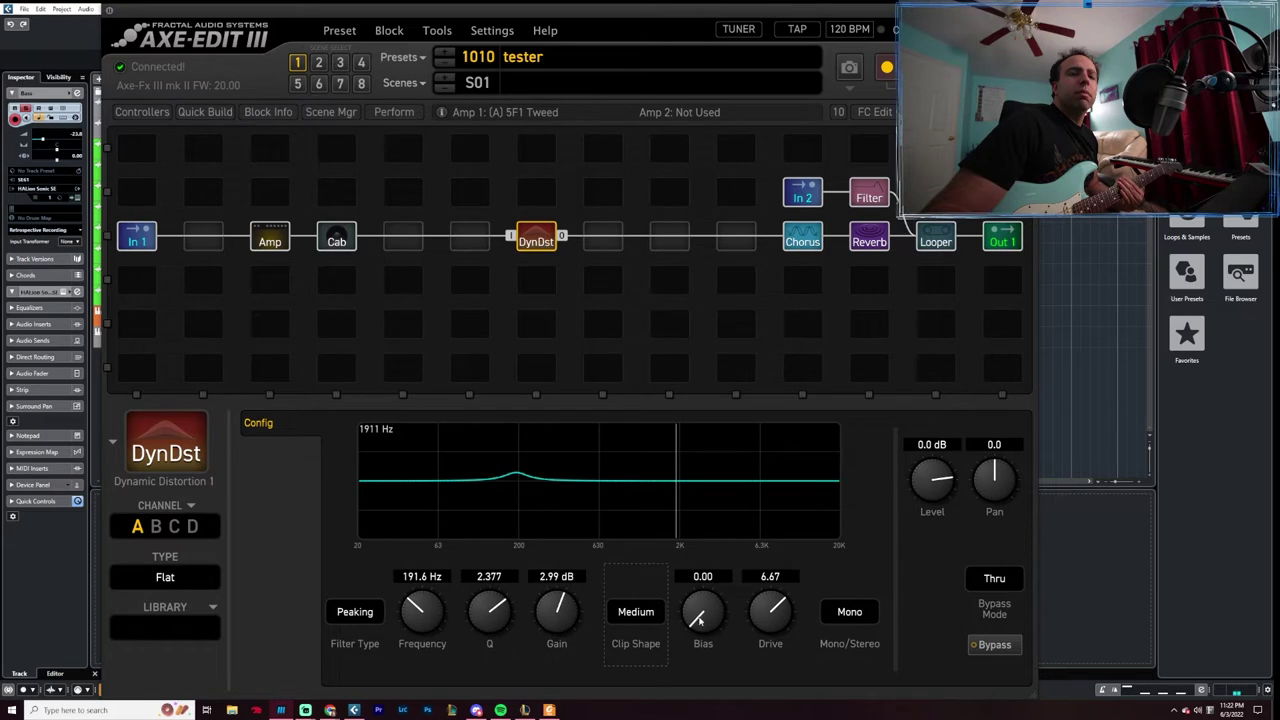
drag(700, 620, 762, 613)
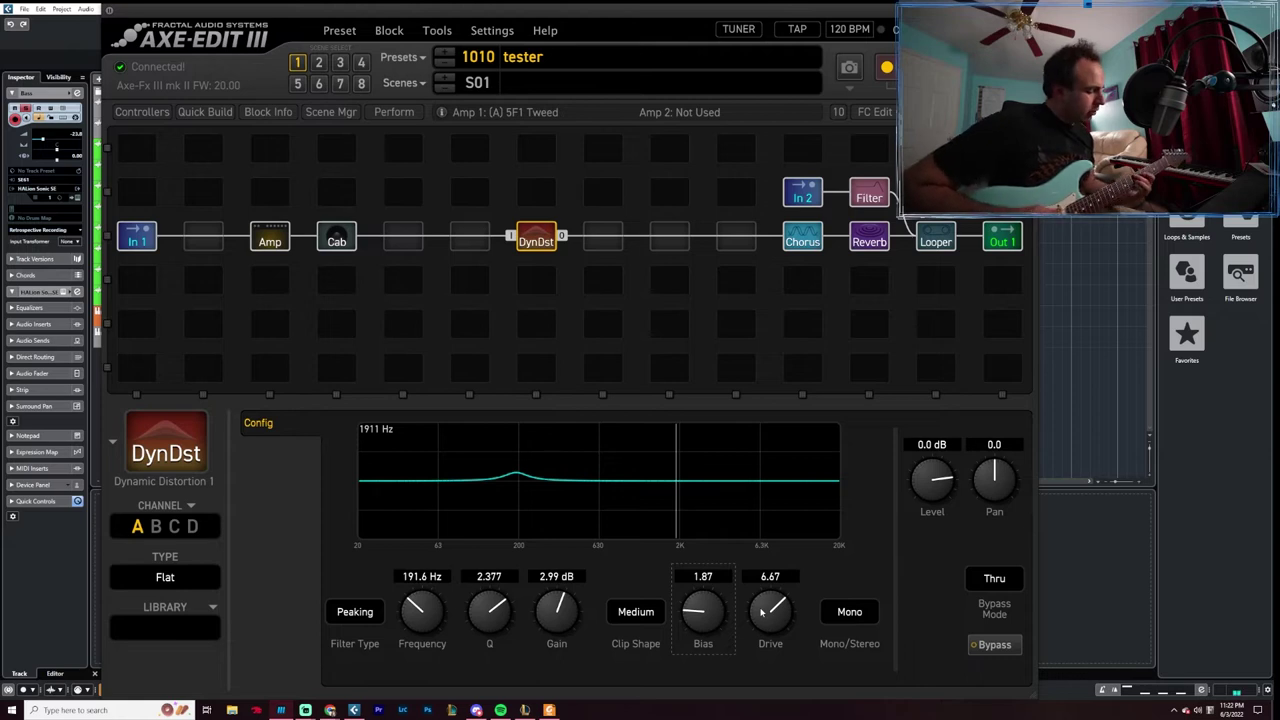
drag(762, 613, 905, 557)
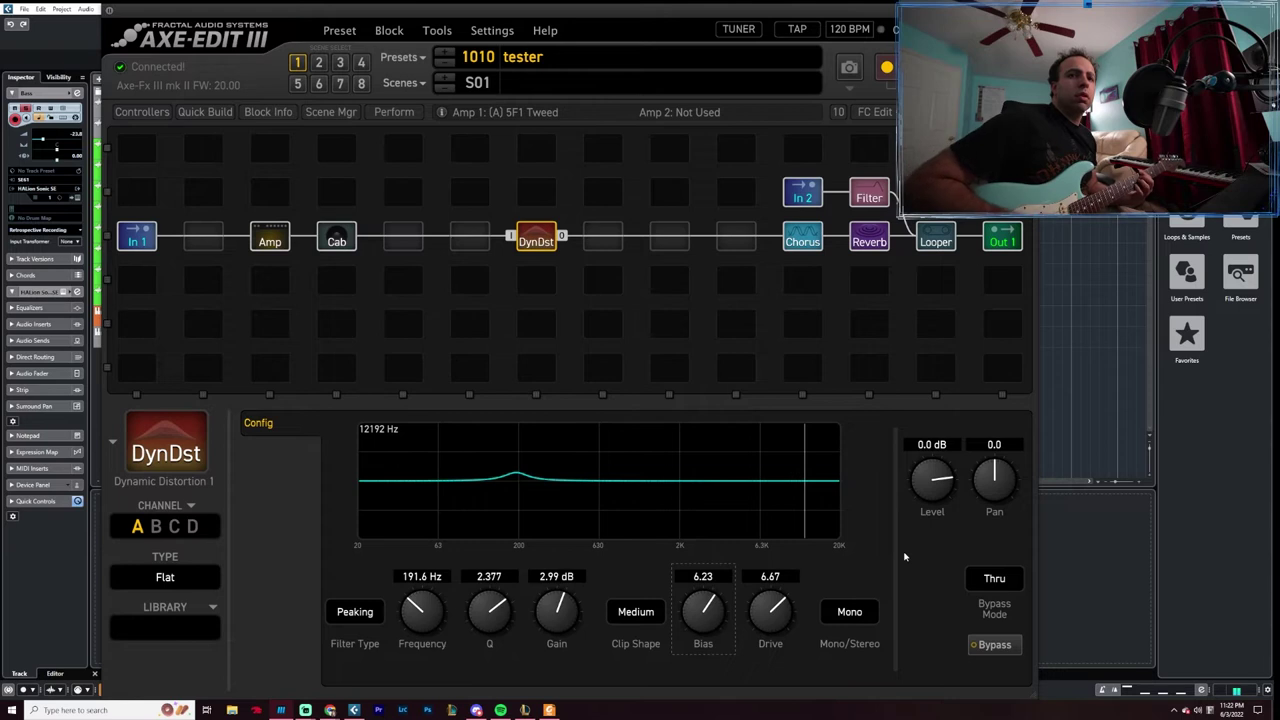
drag(770, 610, 238, 665)
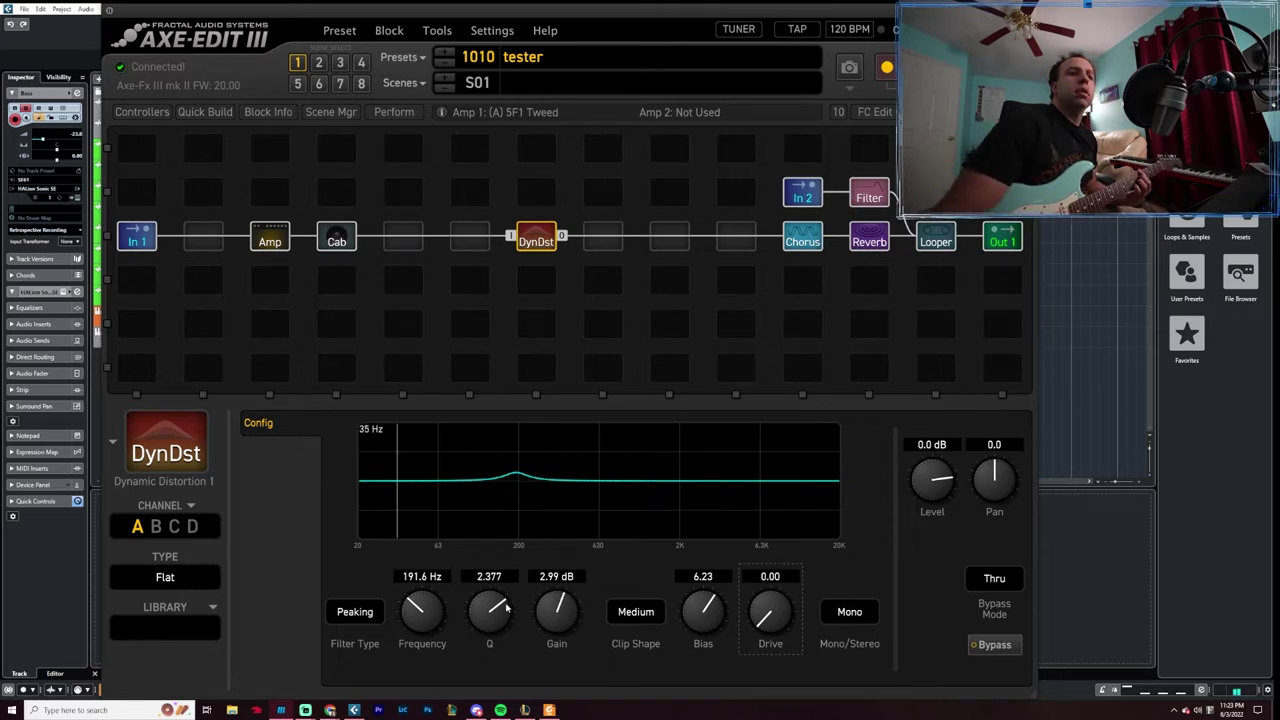
drag(418, 614, 497, 608)
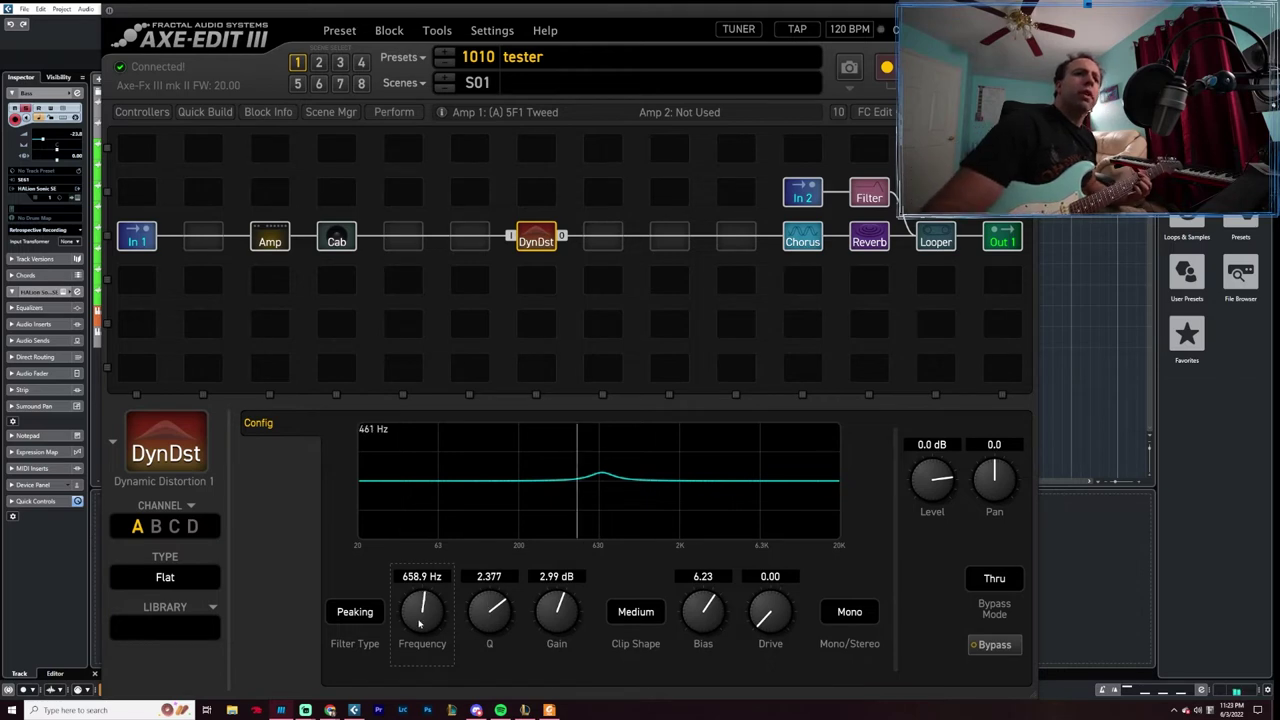
- Set the peak to 1658.8 Hz, Q 1.167, gain 6.32 dB, bias 6.94, and raise the drive
drag(422, 612, 473, 615)
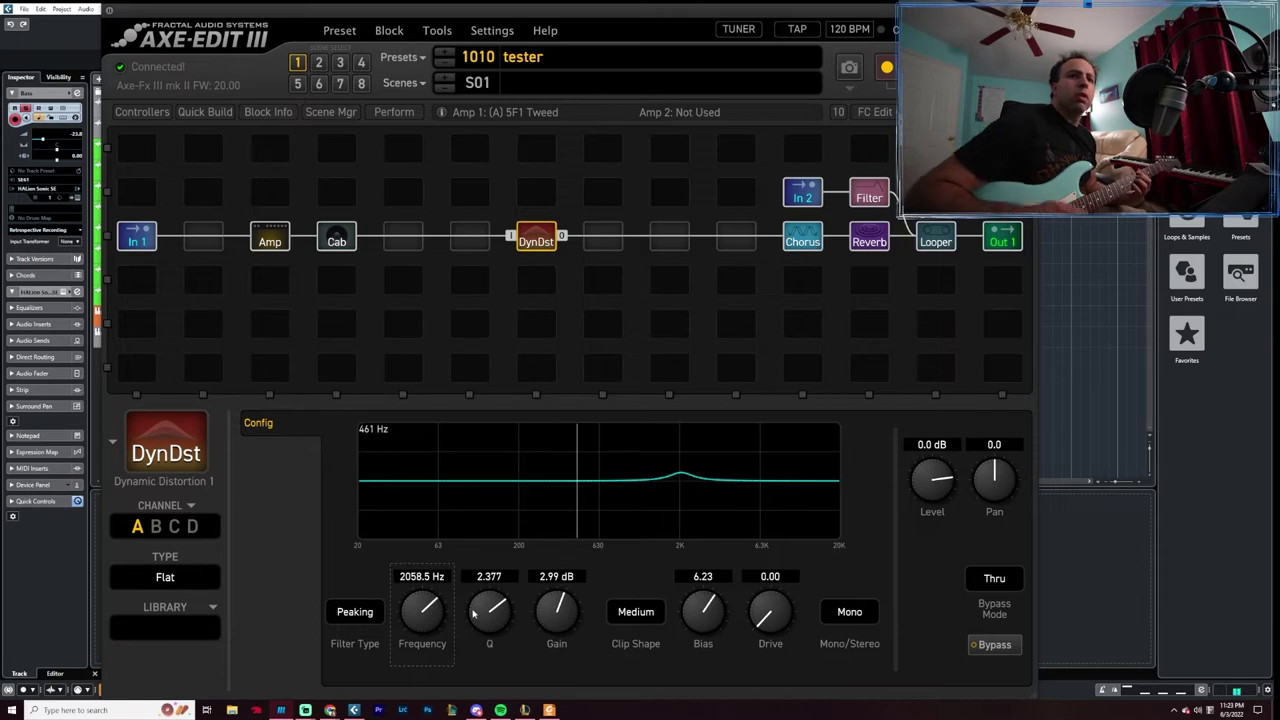
drag(720, 597, 817, 608)
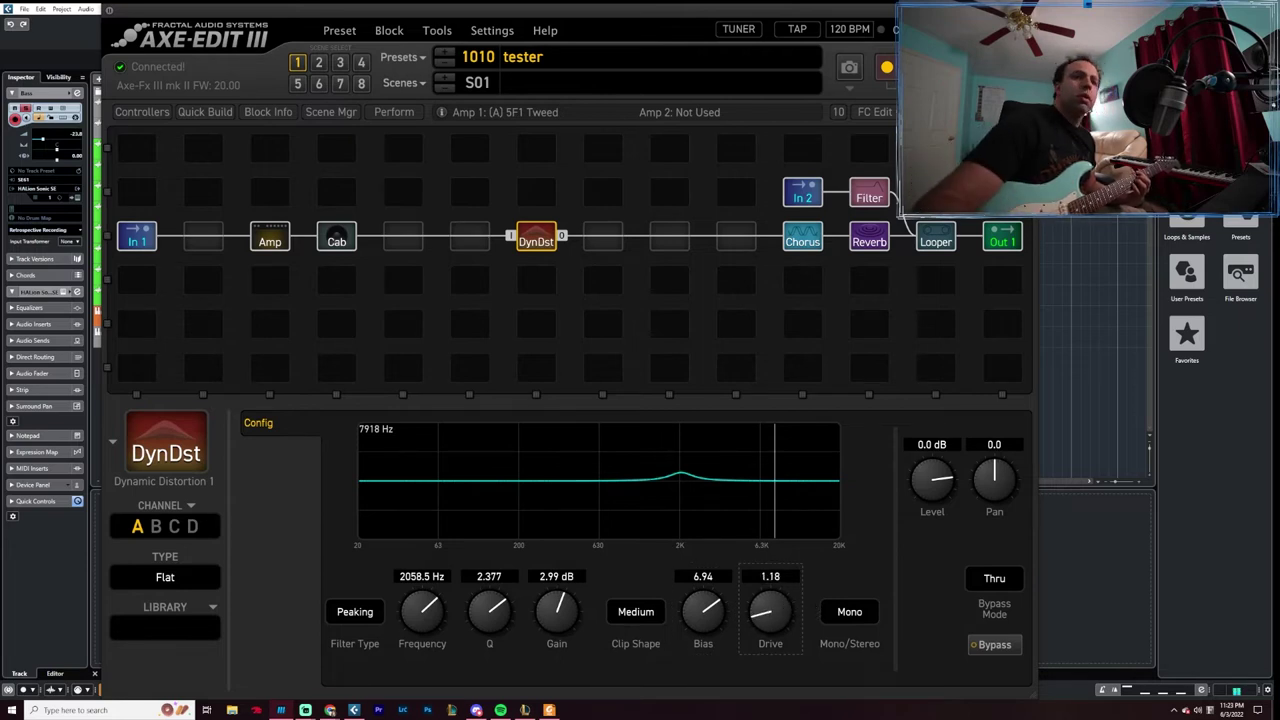
drag(562, 611, 592, 610)
drag(505, 624, 407, 614)
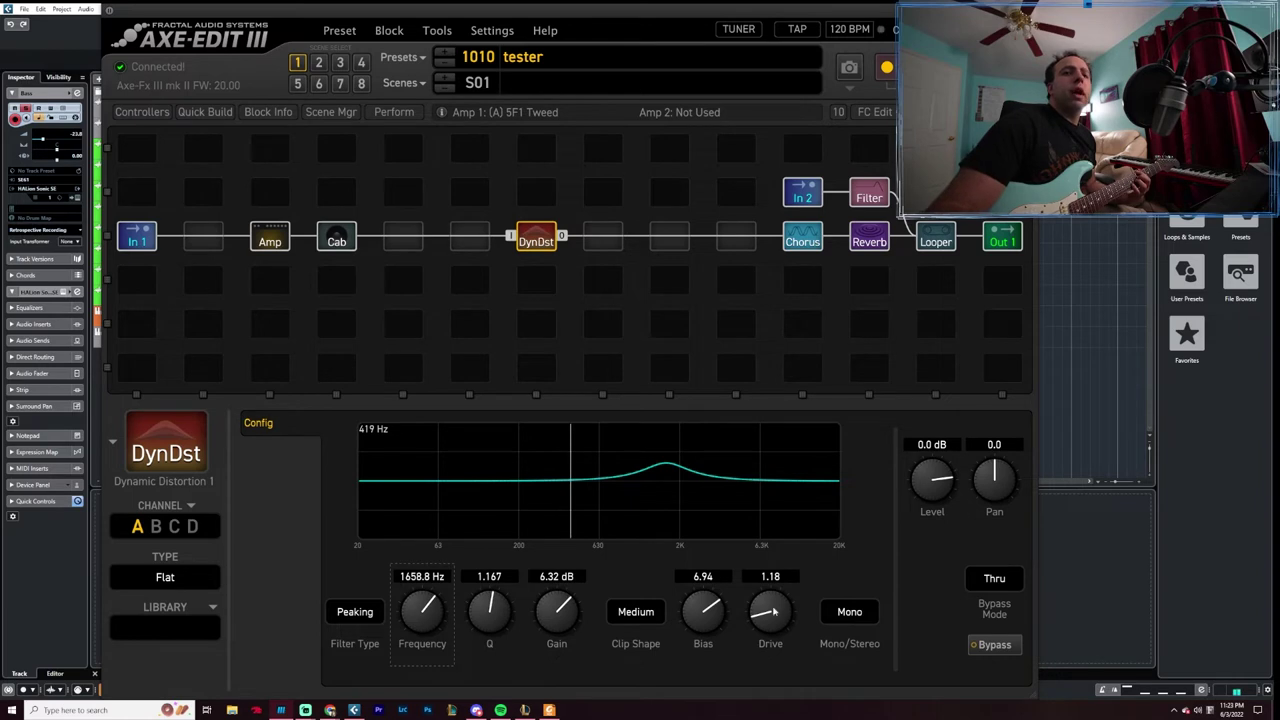
drag(772, 610, 931, 629)
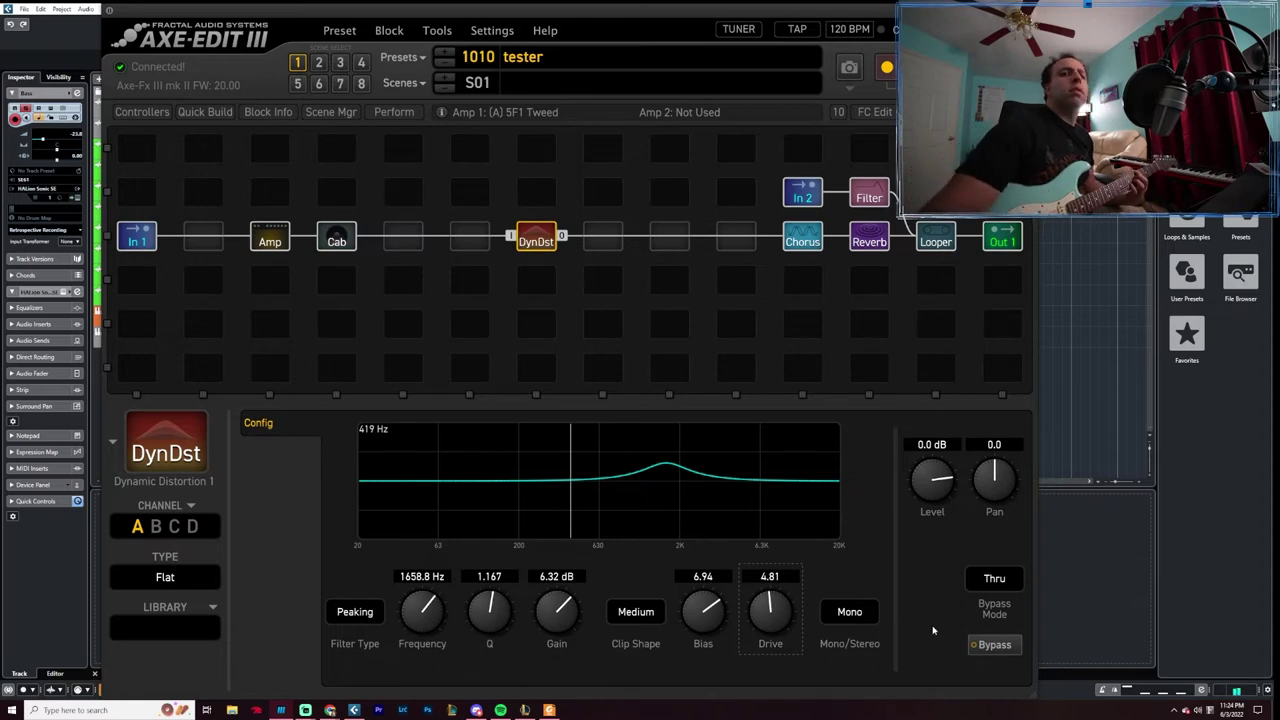
- Settle the drive at 2.73 and lower the filter frequency to 708.0 Hz
scroll(770, 612, up, 8)
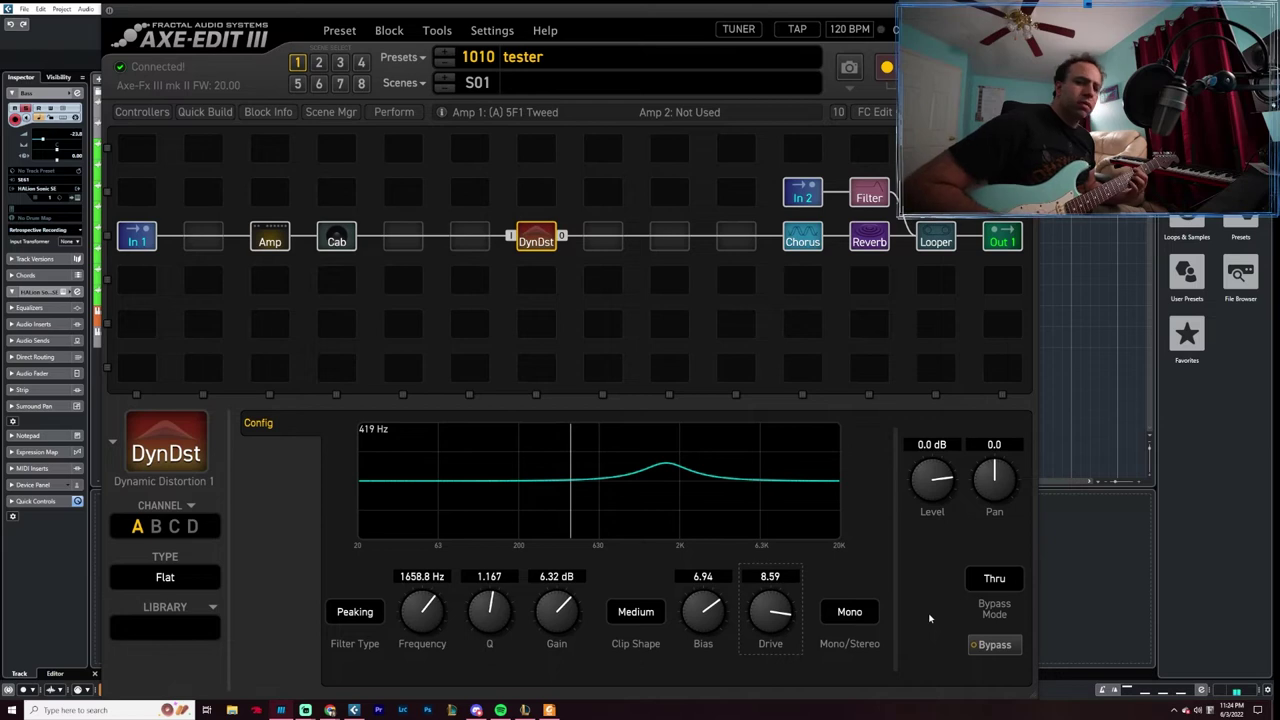
scroll(772, 614, down, 4)
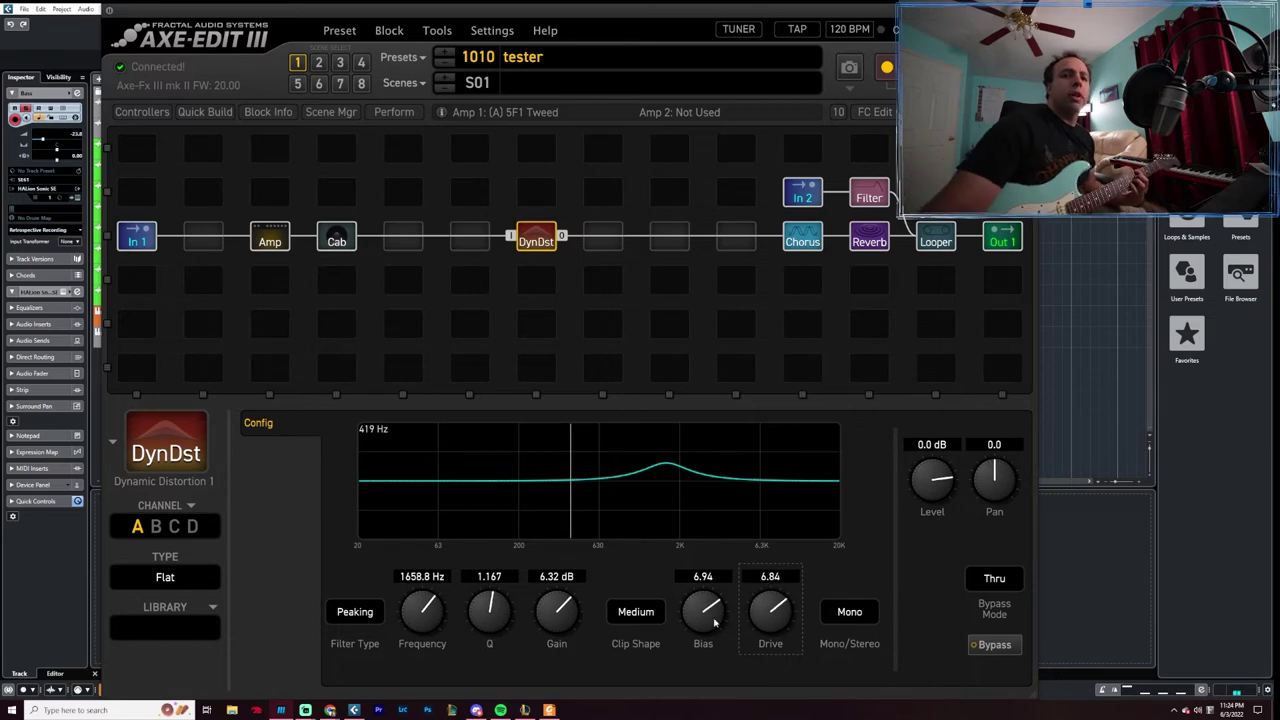
scroll(768, 618, up, 7)
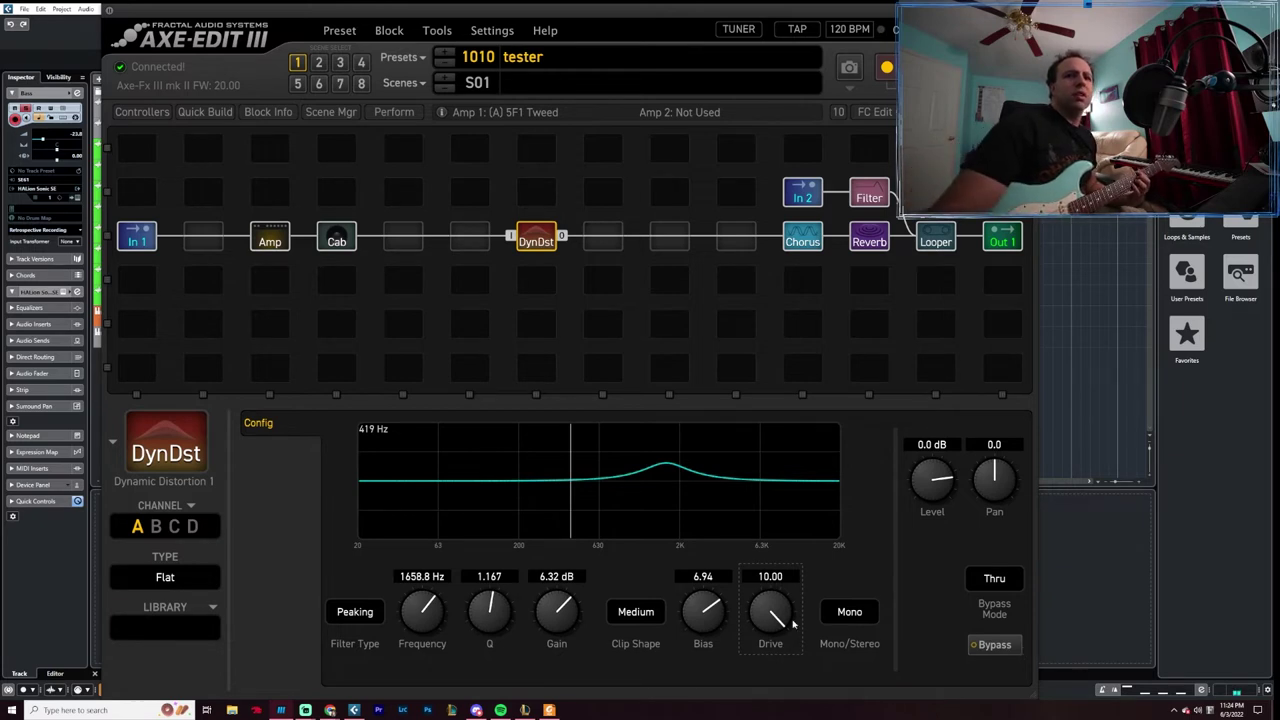
scroll(770, 612, down, 12)
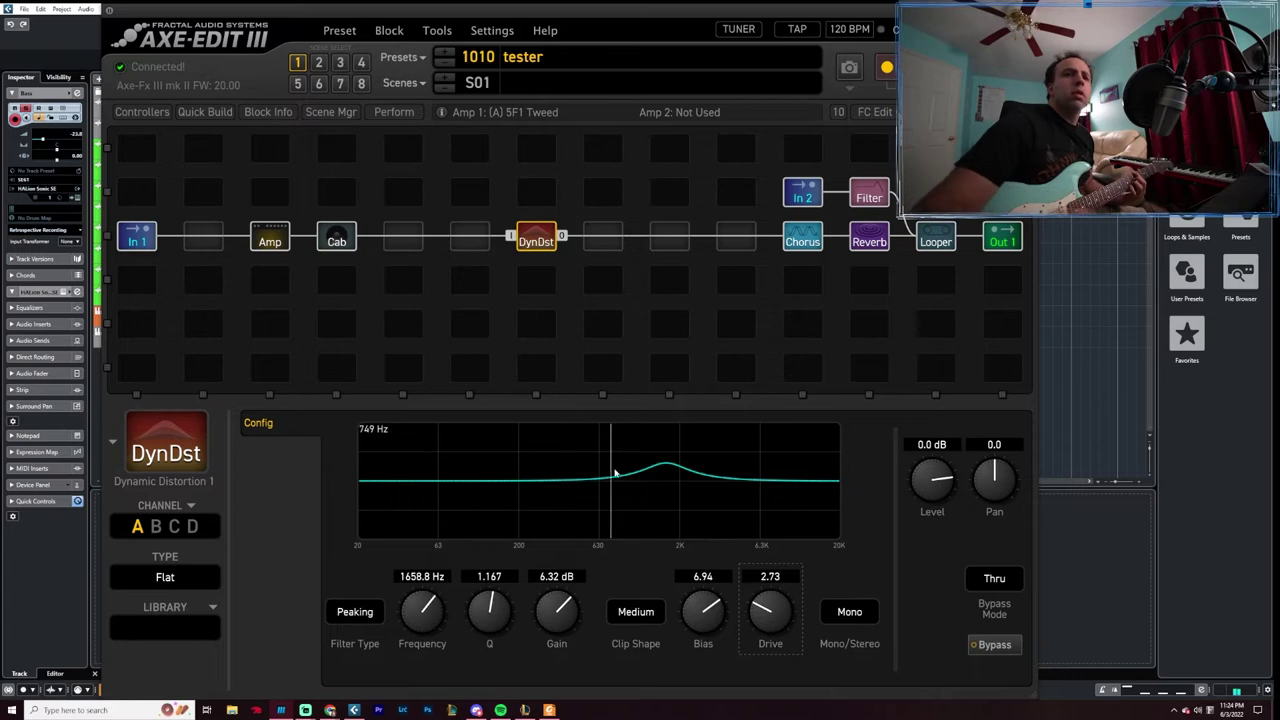
drag(422, 609, 404, 583)
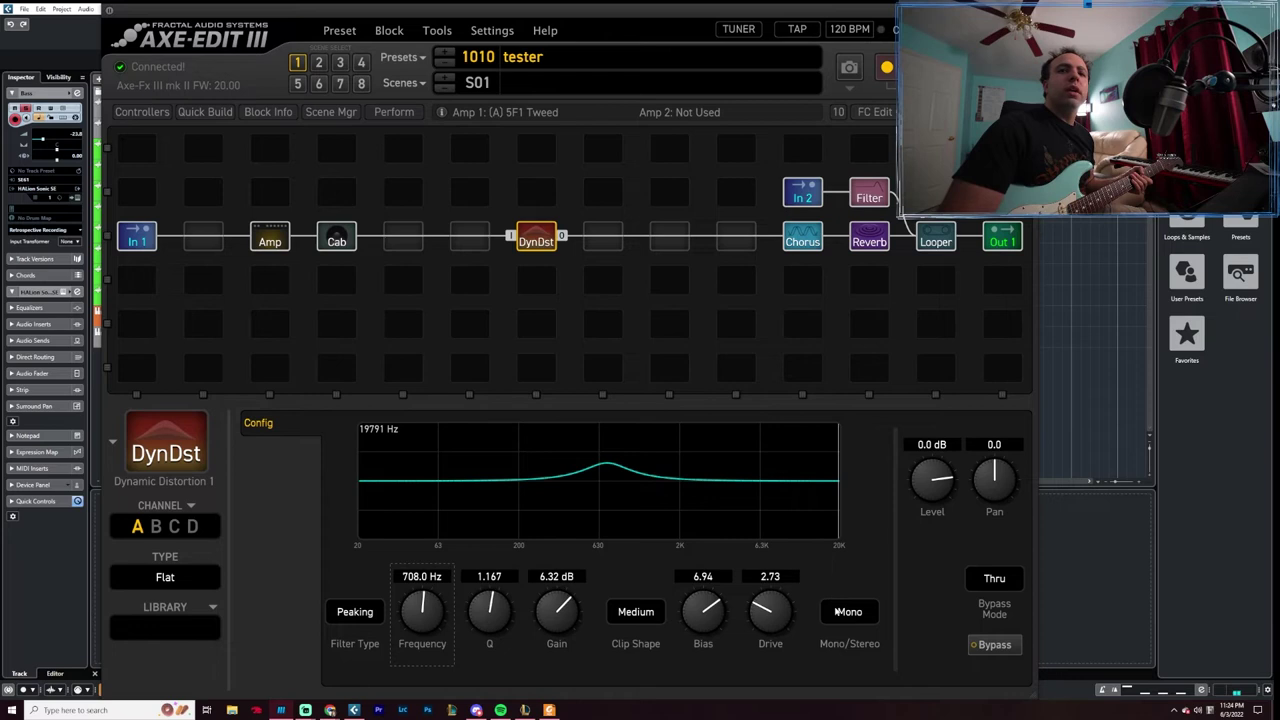
click(837, 612)
- Switch the Dynamic Distortion from Mono to Stereo and set its clip shape to Hard
click(841, 643)
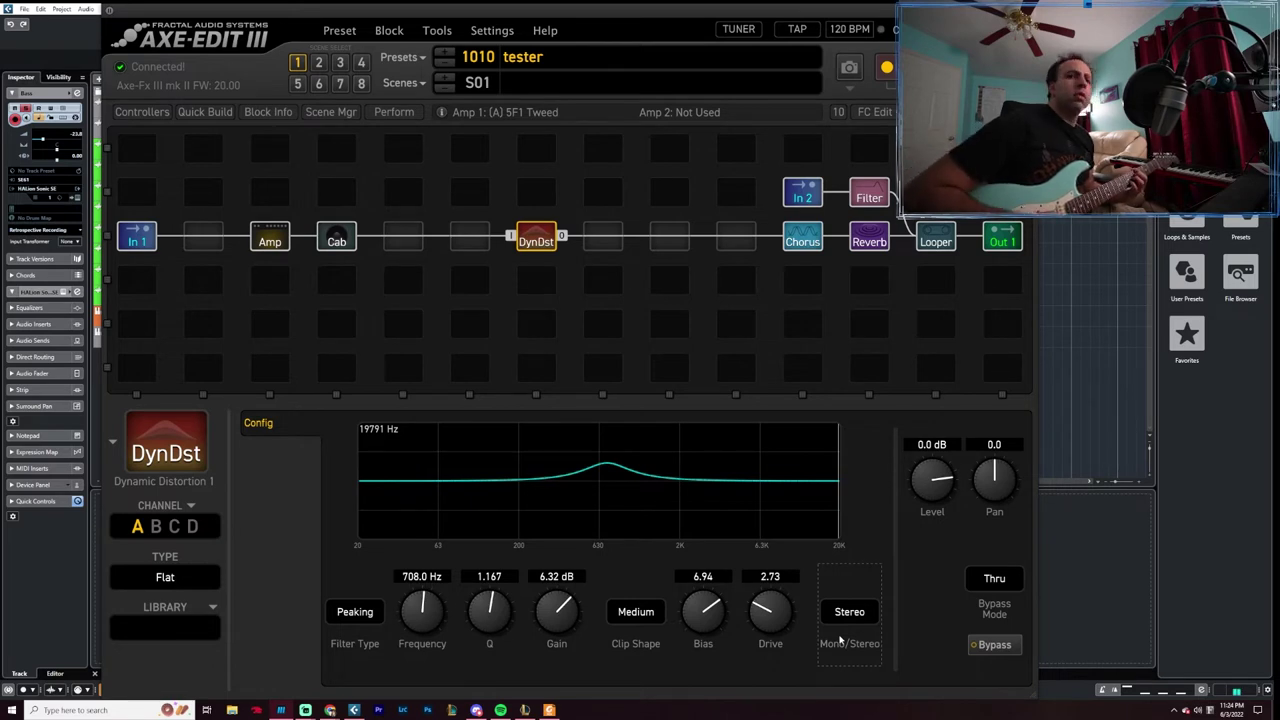
click(646, 612)
click(646, 561)
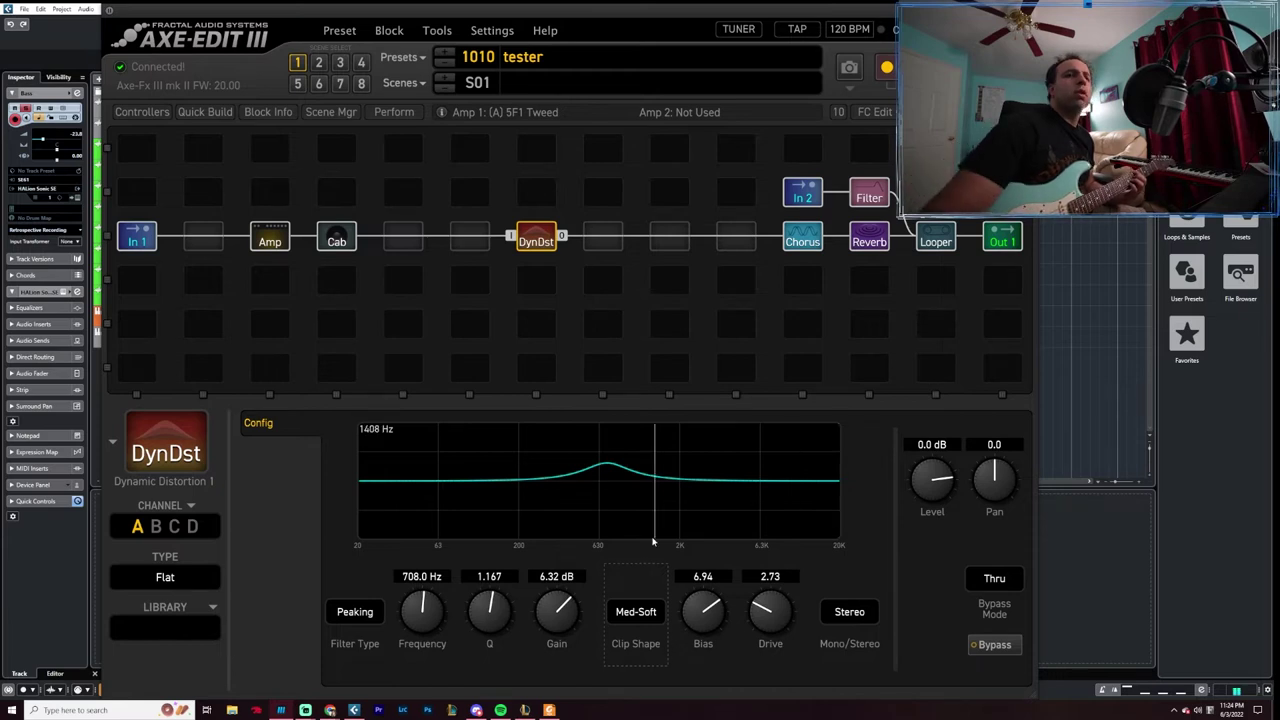
click(636, 612)
click(639, 530)
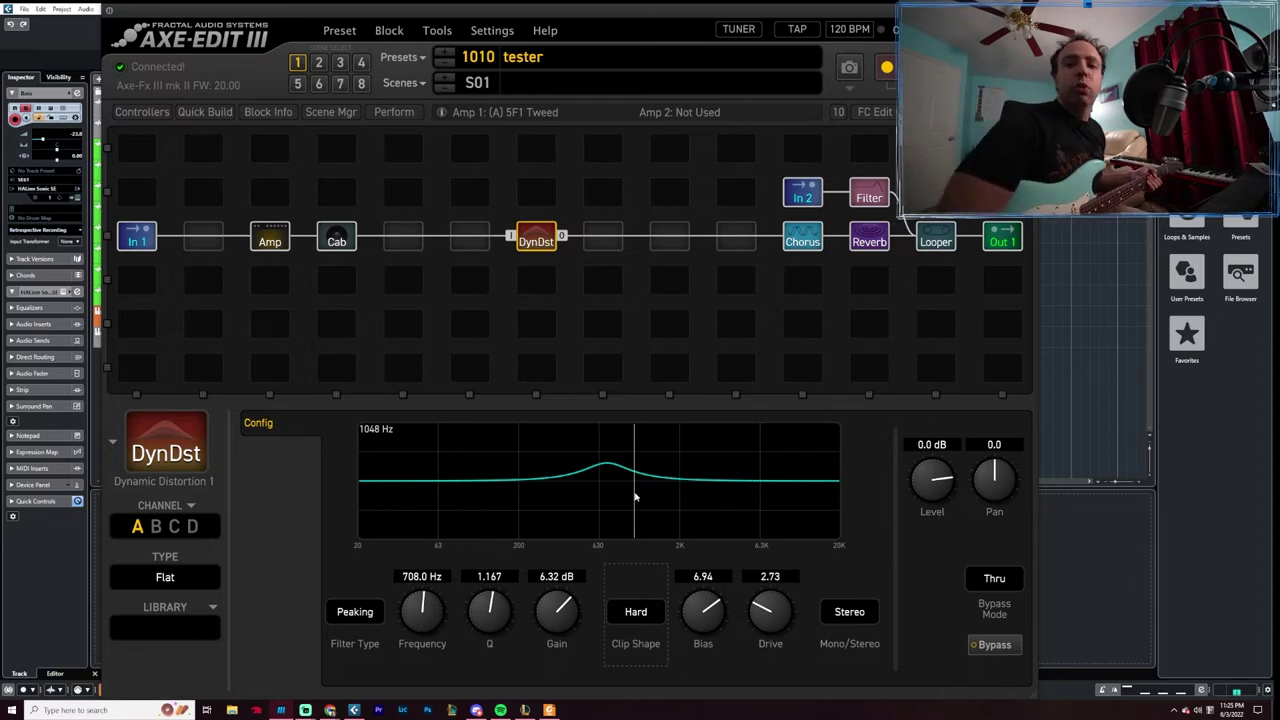
click(165, 577)
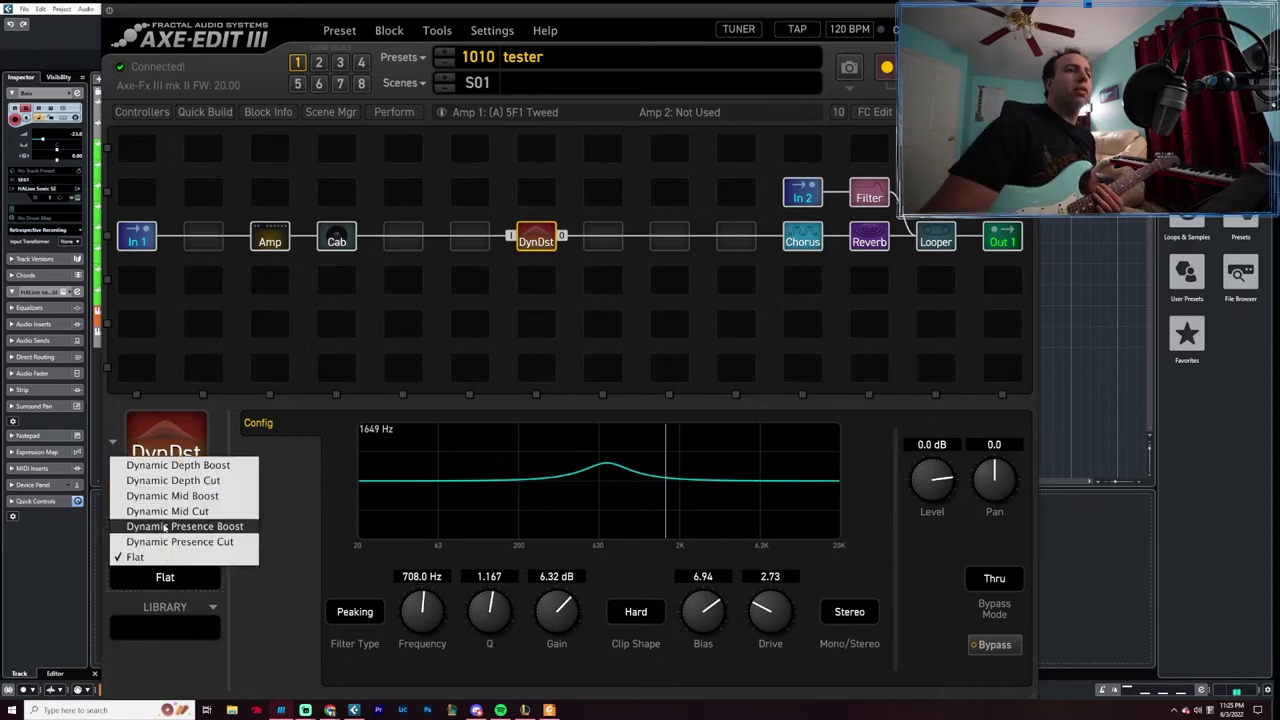
- Set the DynDst type to Dynamic Depth Cut, passing through Dynamic Depth Boost first
click(188, 466)
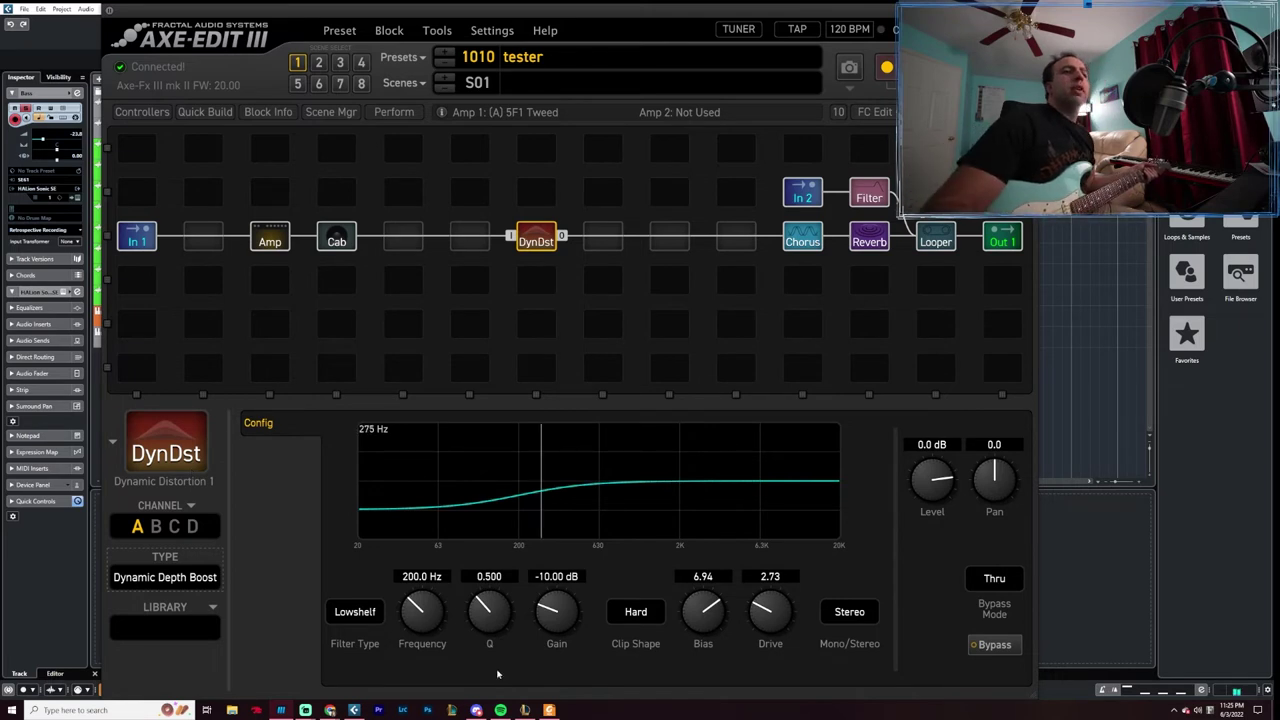
click(196, 580)
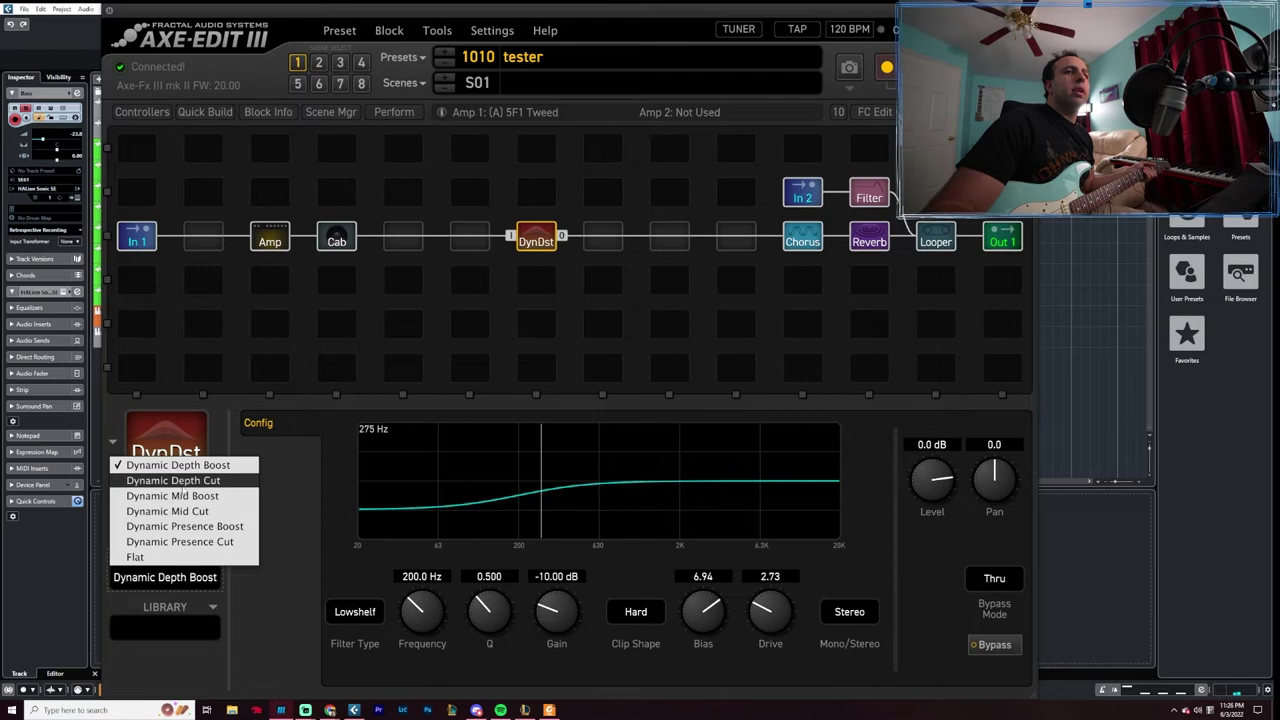
click(180, 481)
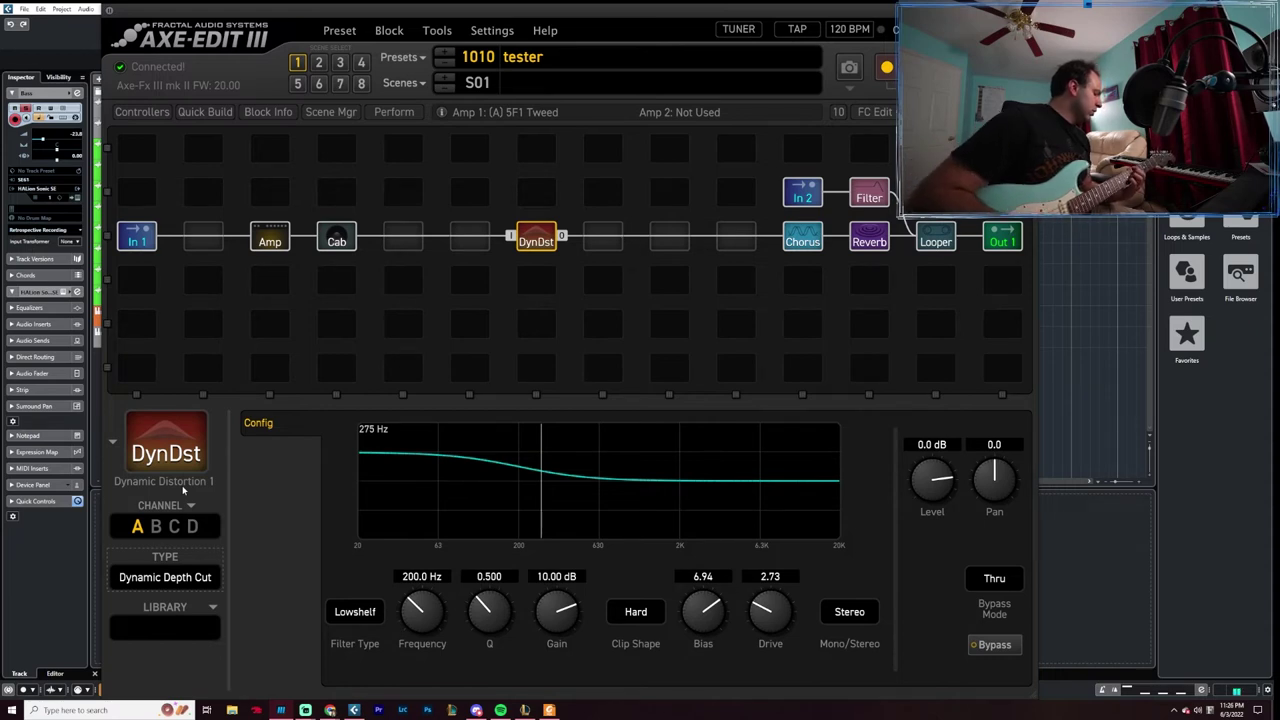
- Select the Amp block, then the Cab block, then go back to the Amp
click(270, 238)
click(336, 240)
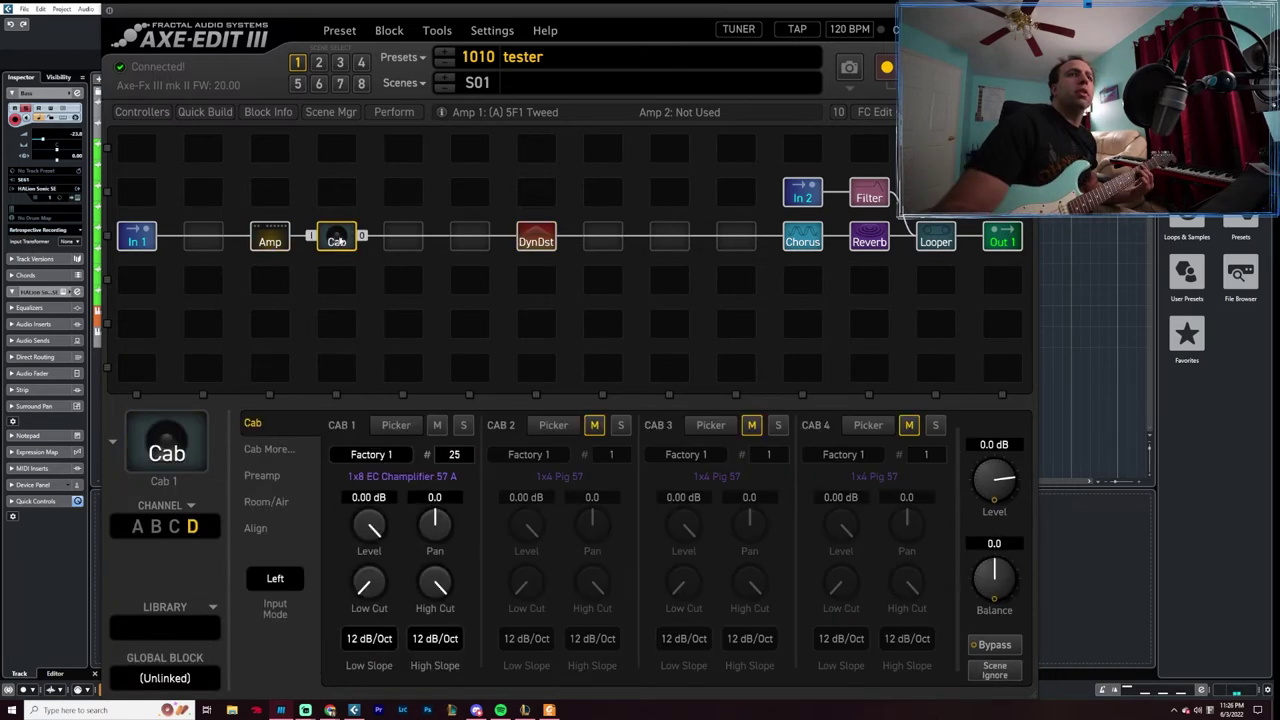
click(246, 293)
click(280, 242)
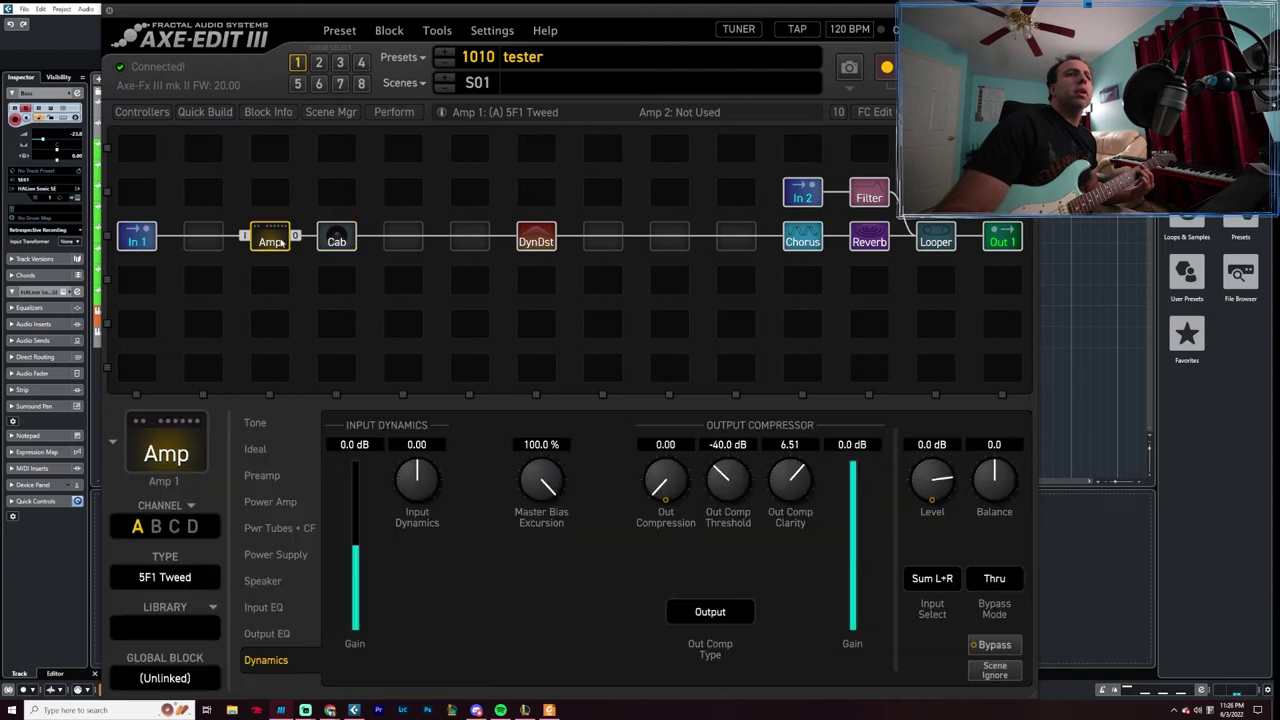
- Browse the amp's settings pages and raise Speaker Drive on the Speaker page to about 3
click(256, 449)
click(262, 424)
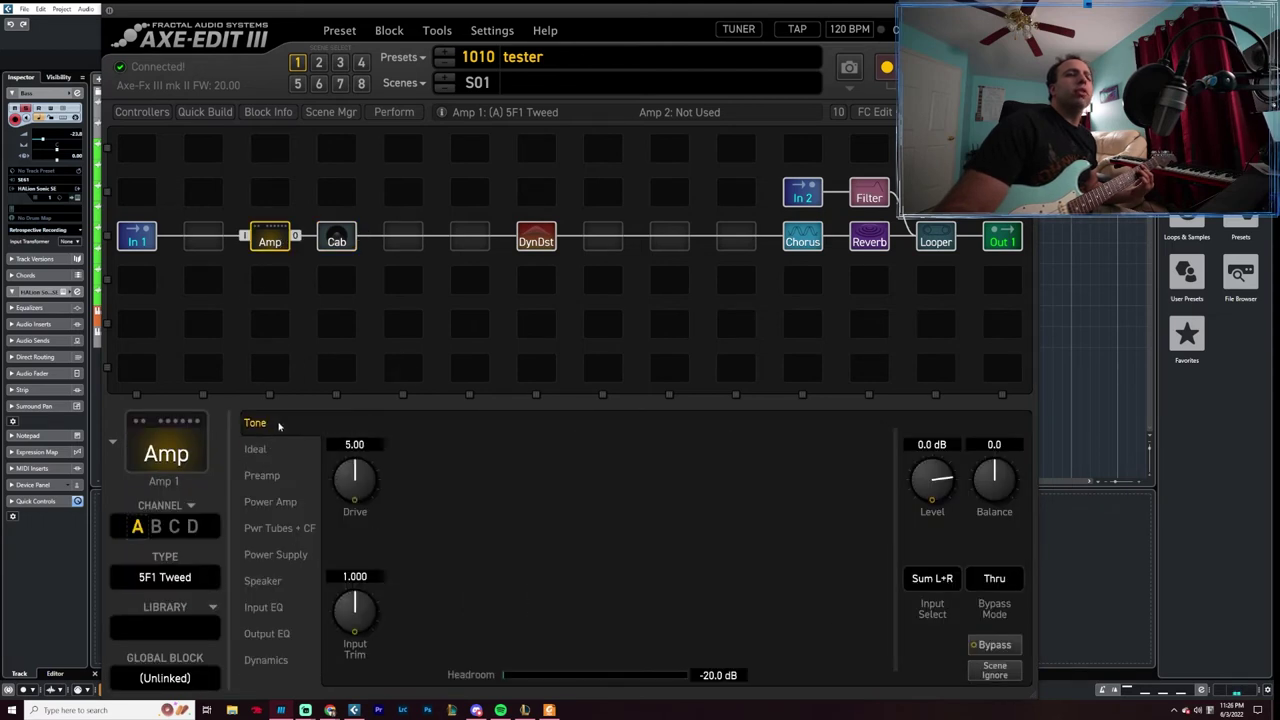
click(290, 558)
click(266, 633)
click(266, 660)
click(264, 607)
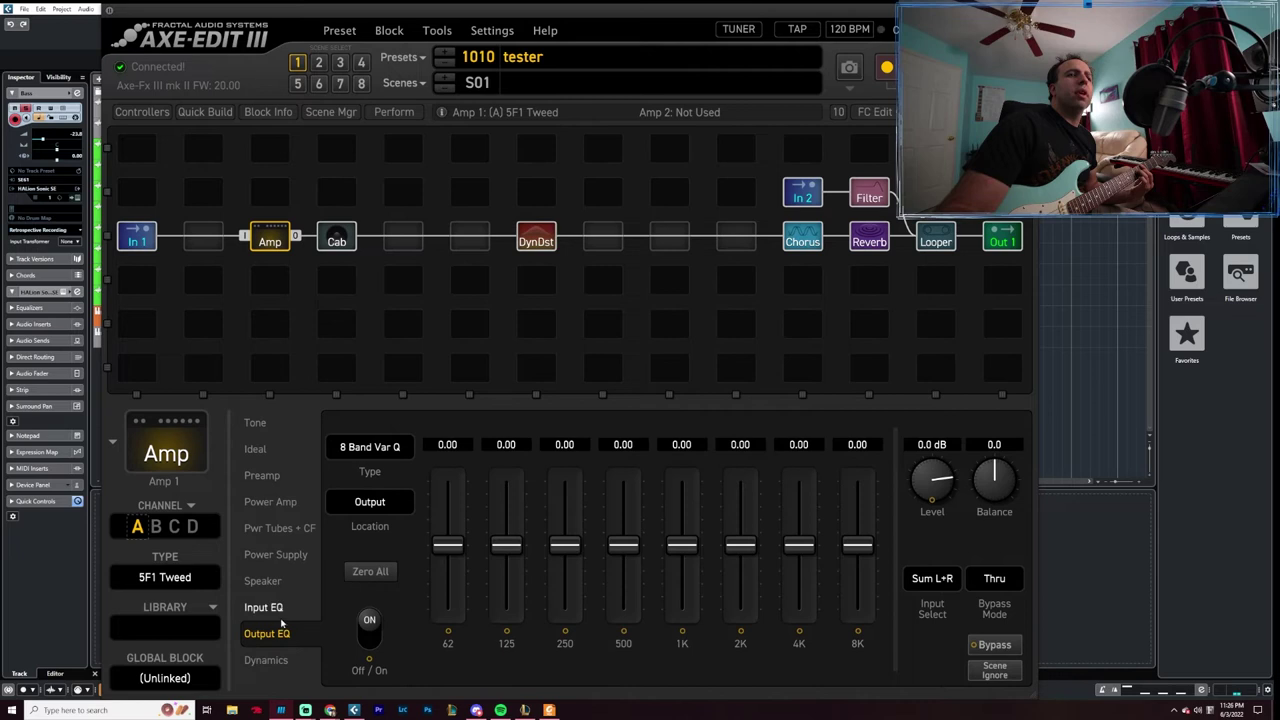
click(262, 580)
drag(789, 455, 913, 470)
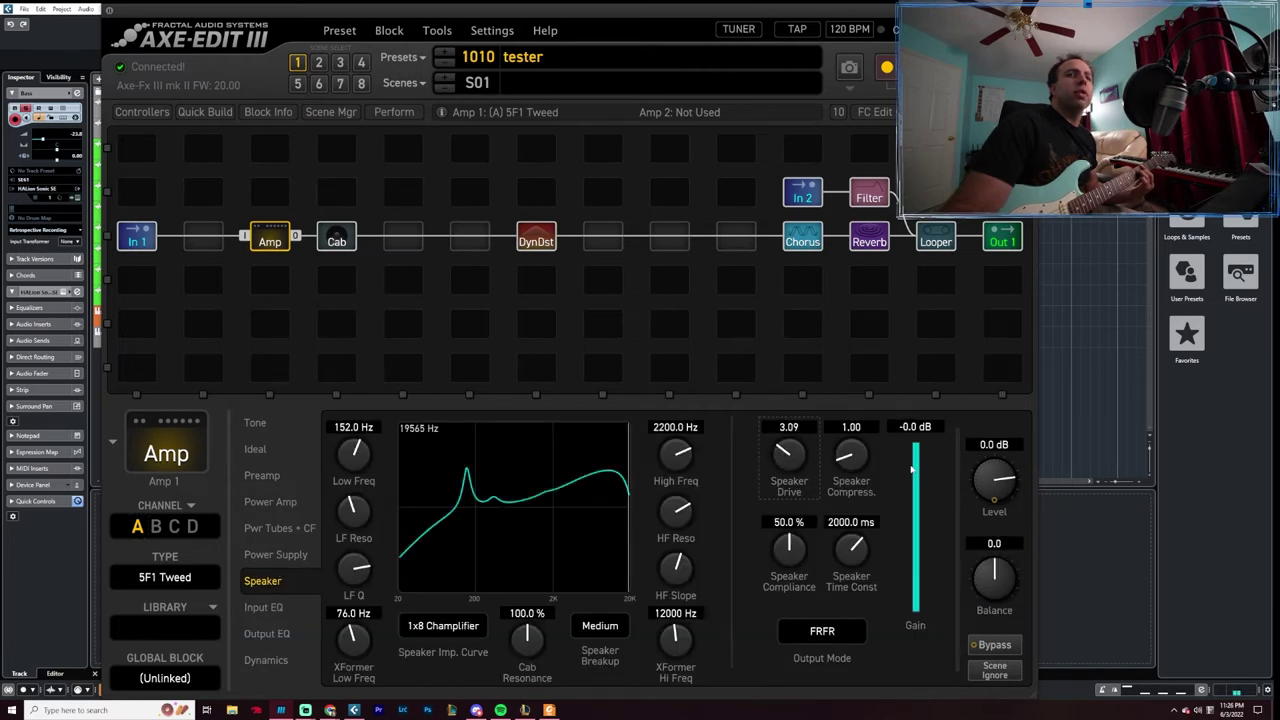
click(536, 236)
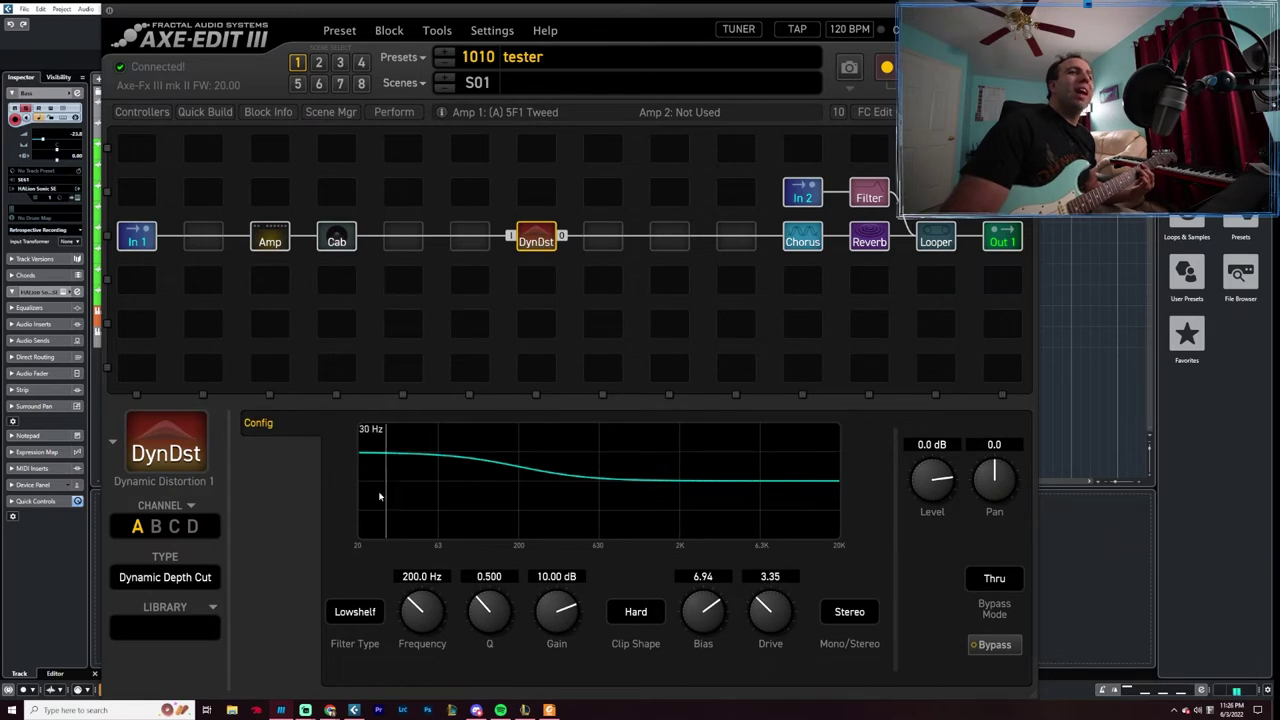
- Audition the Depth, Mid and Presence distortion types, ending on Dynamic Mid Boost
click(165, 577)
click(197, 500)
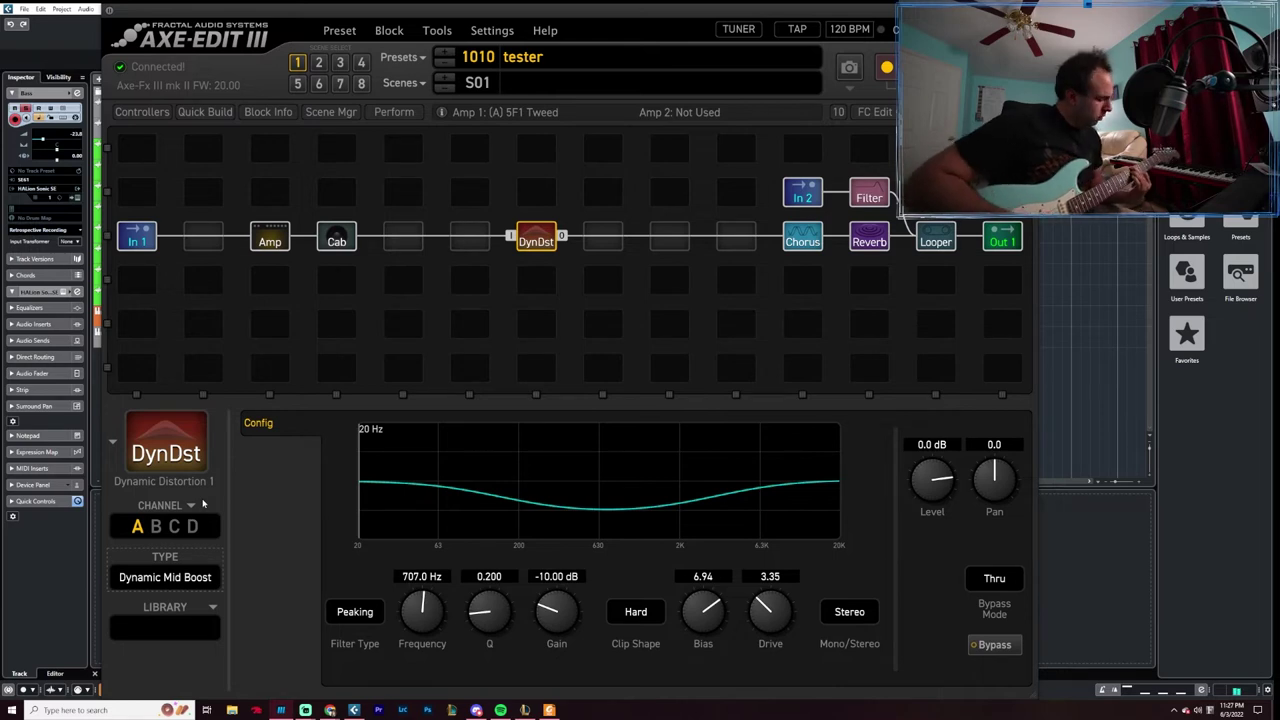
click(137, 584)
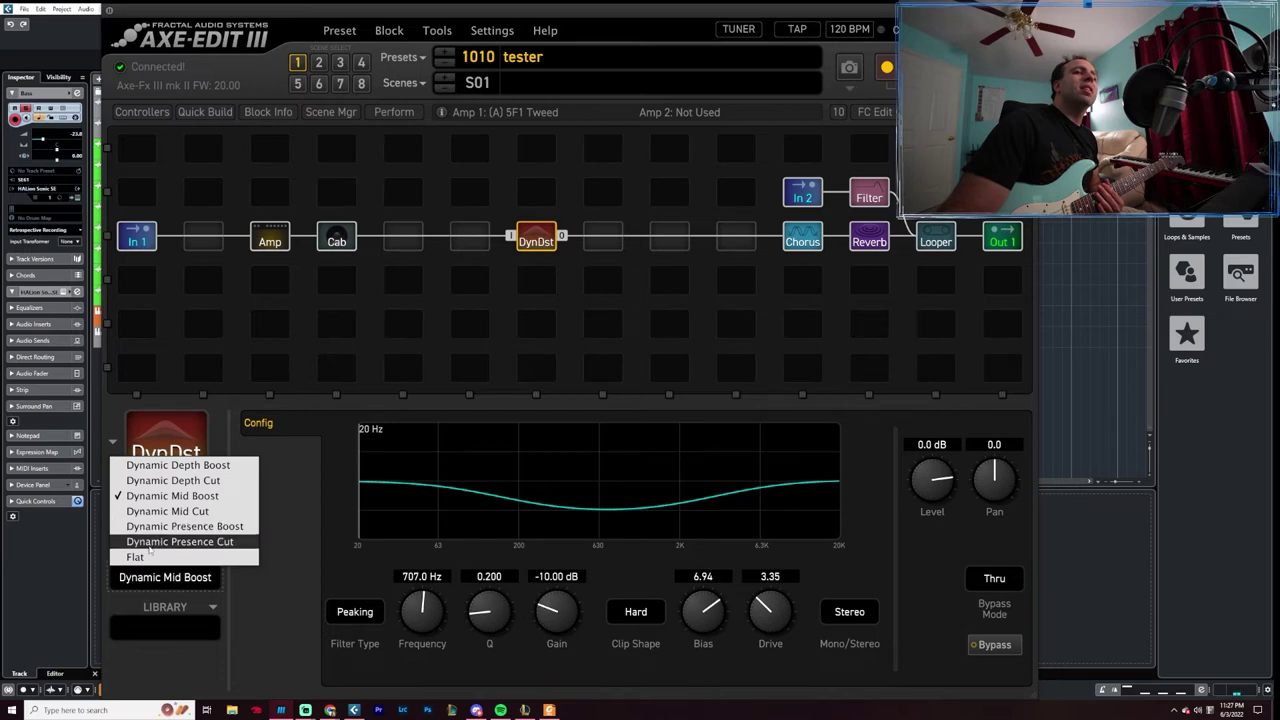
click(156, 511)
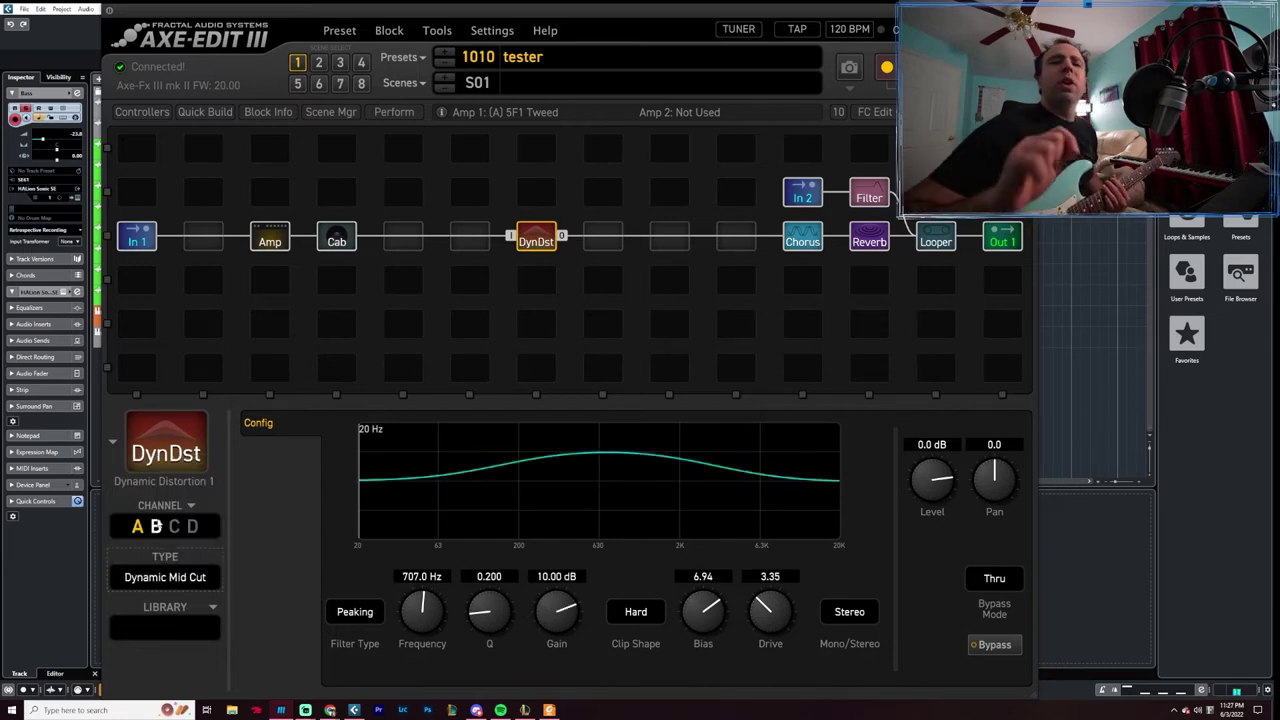
click(172, 580)
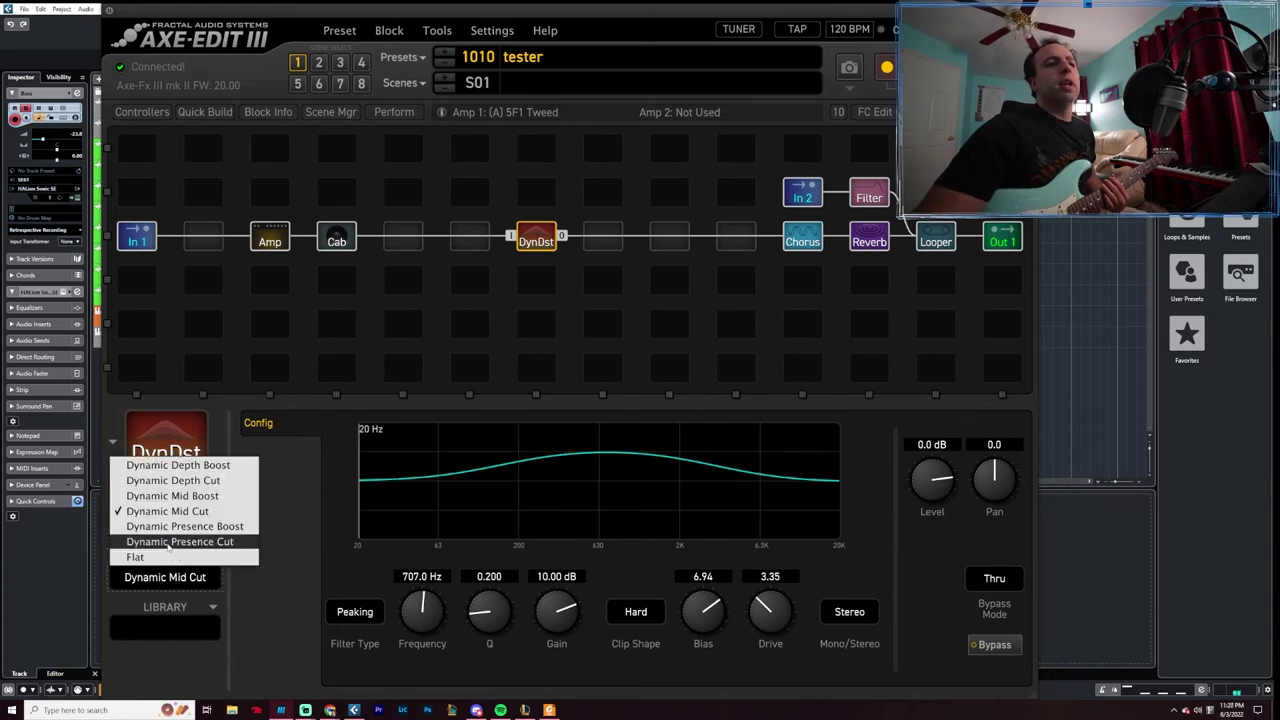
click(172, 542)
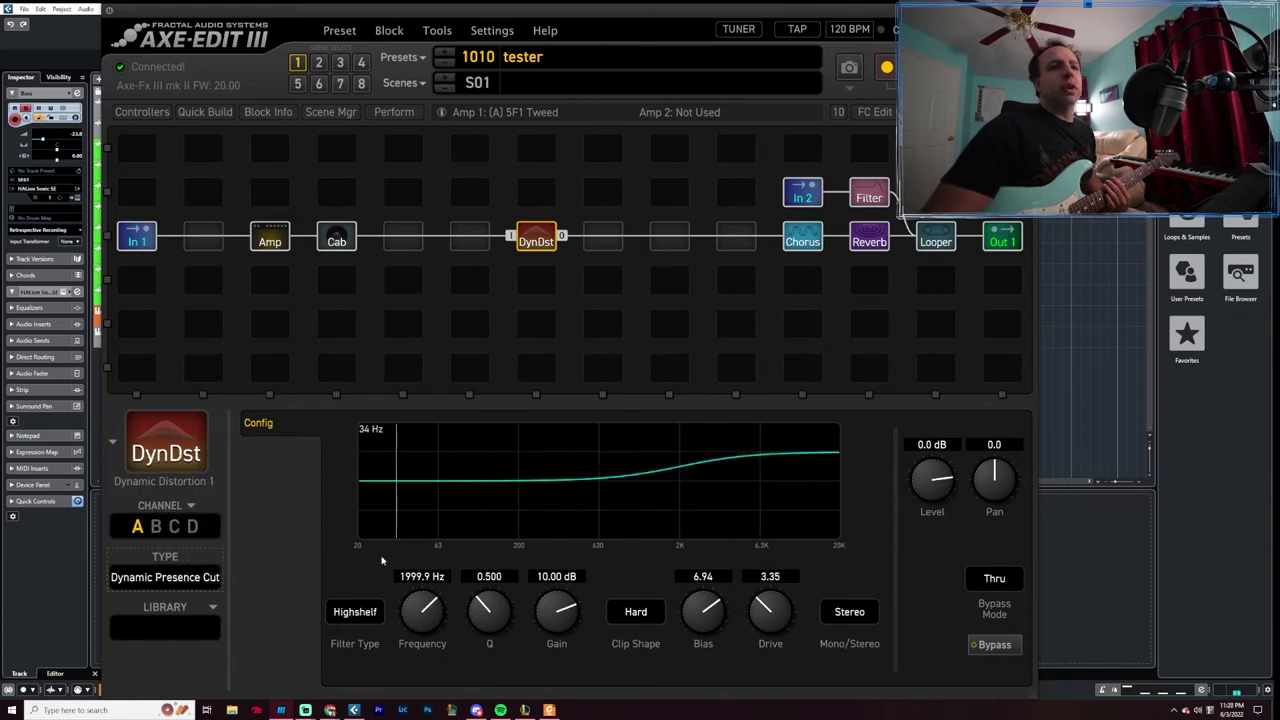
click(209, 582)
click(182, 530)
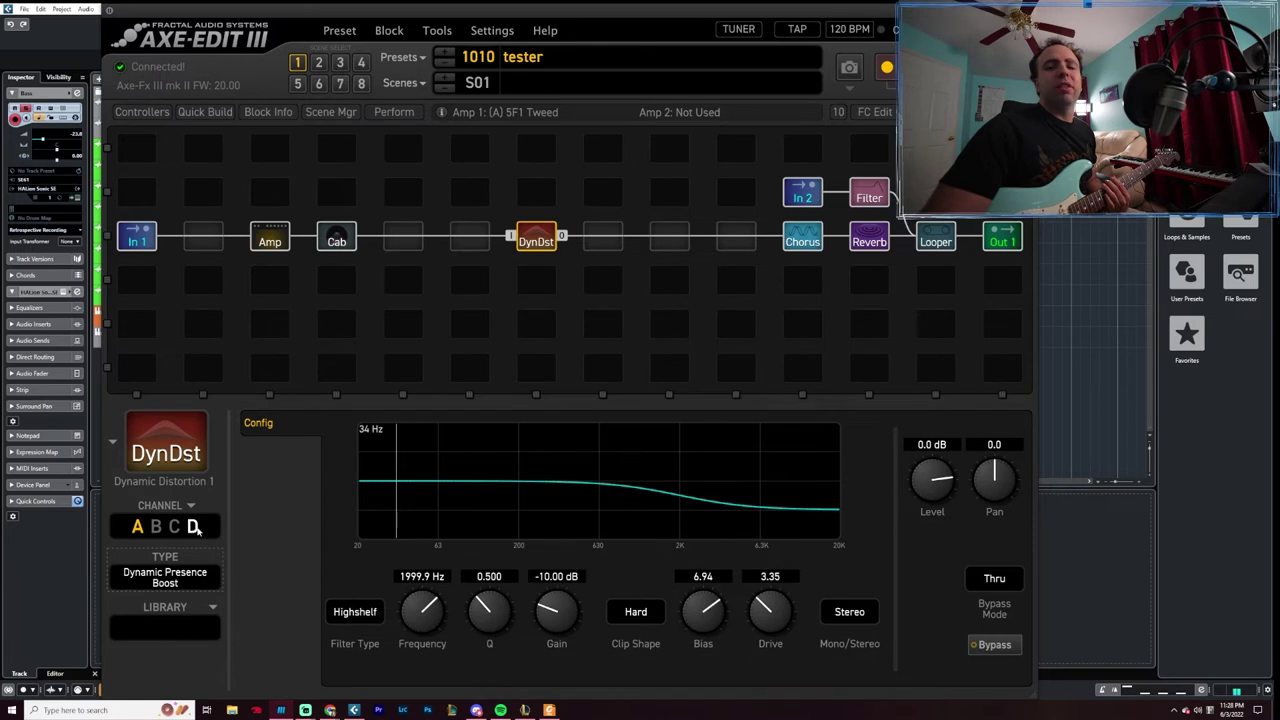
click(165, 577)
click(167, 514)
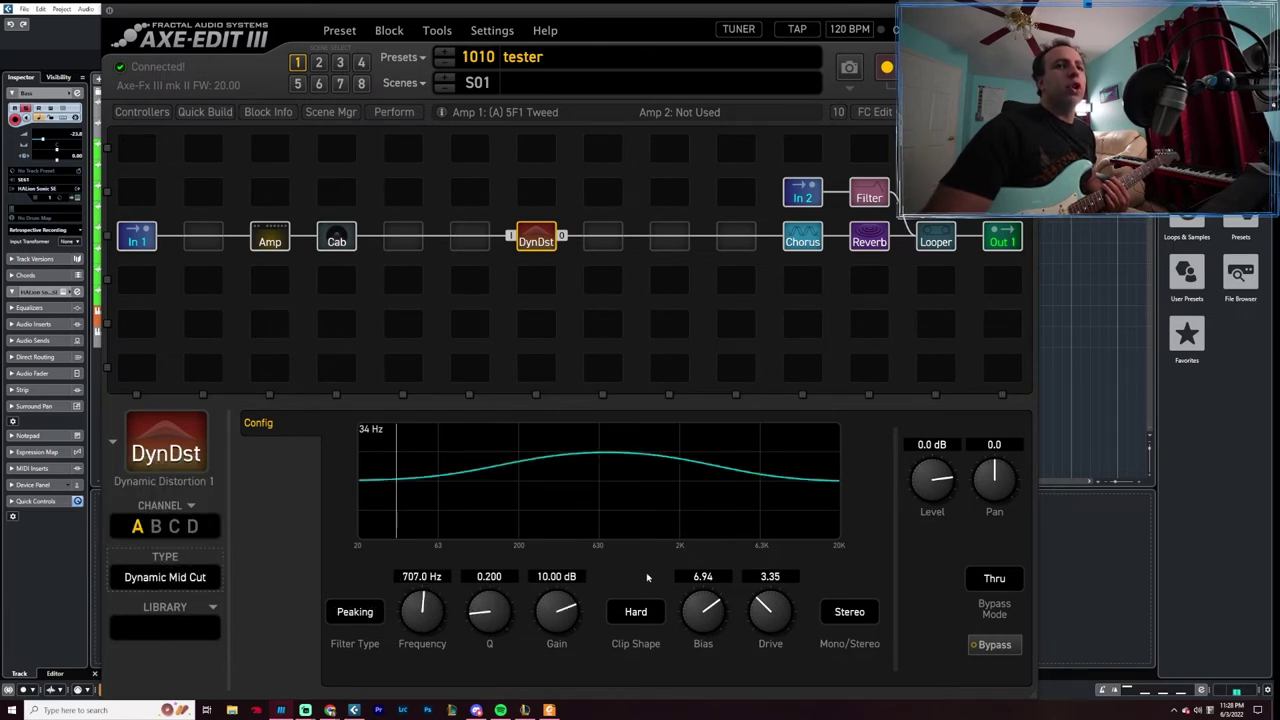
click(196, 577)
click(176, 495)
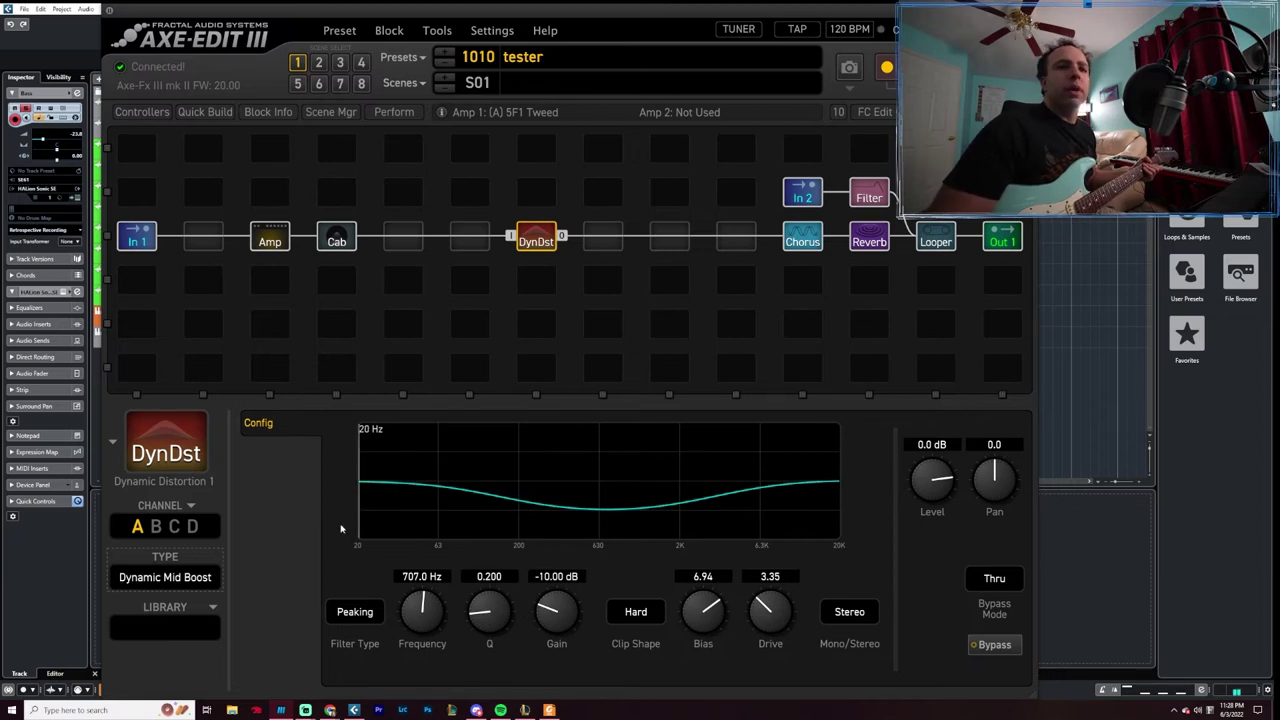
- Read the firmware release notes, highlighting the Reverb Pre-Delay note, then return to the editor
key(alt+Tab)
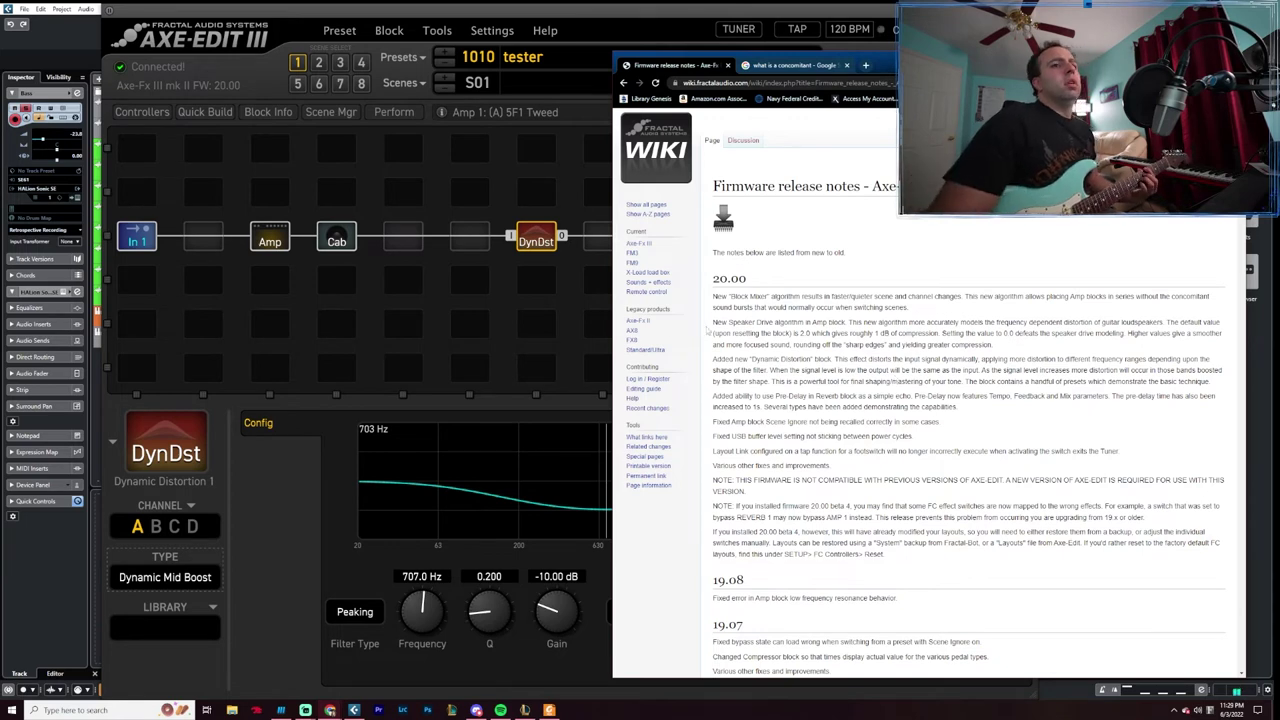
click(604, 500)
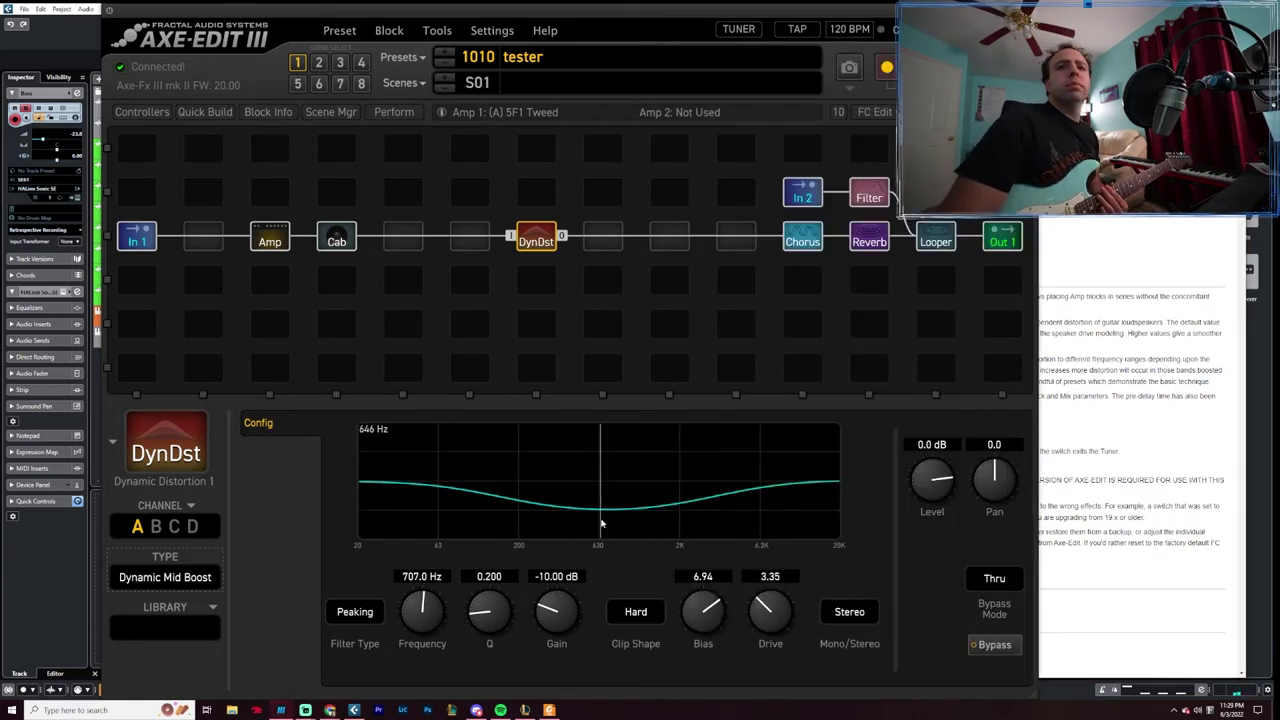
click(165, 577)
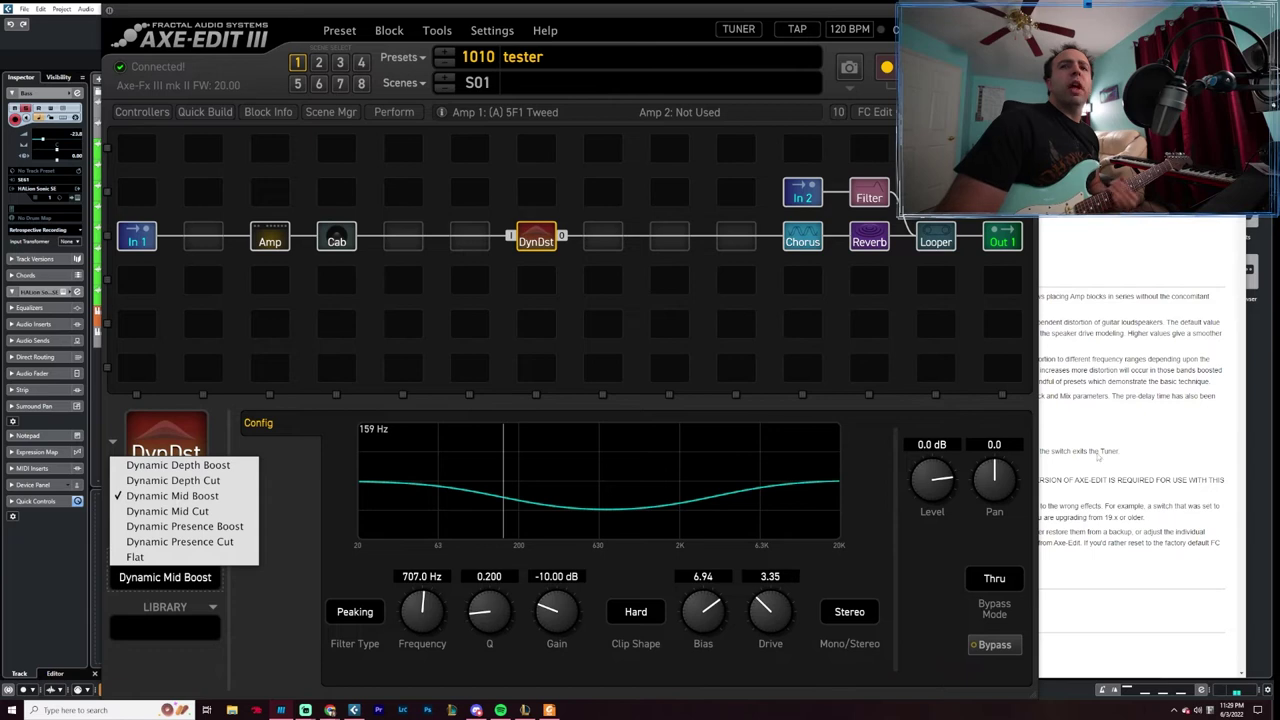
triple_click(1099, 456)
click(766, 371)
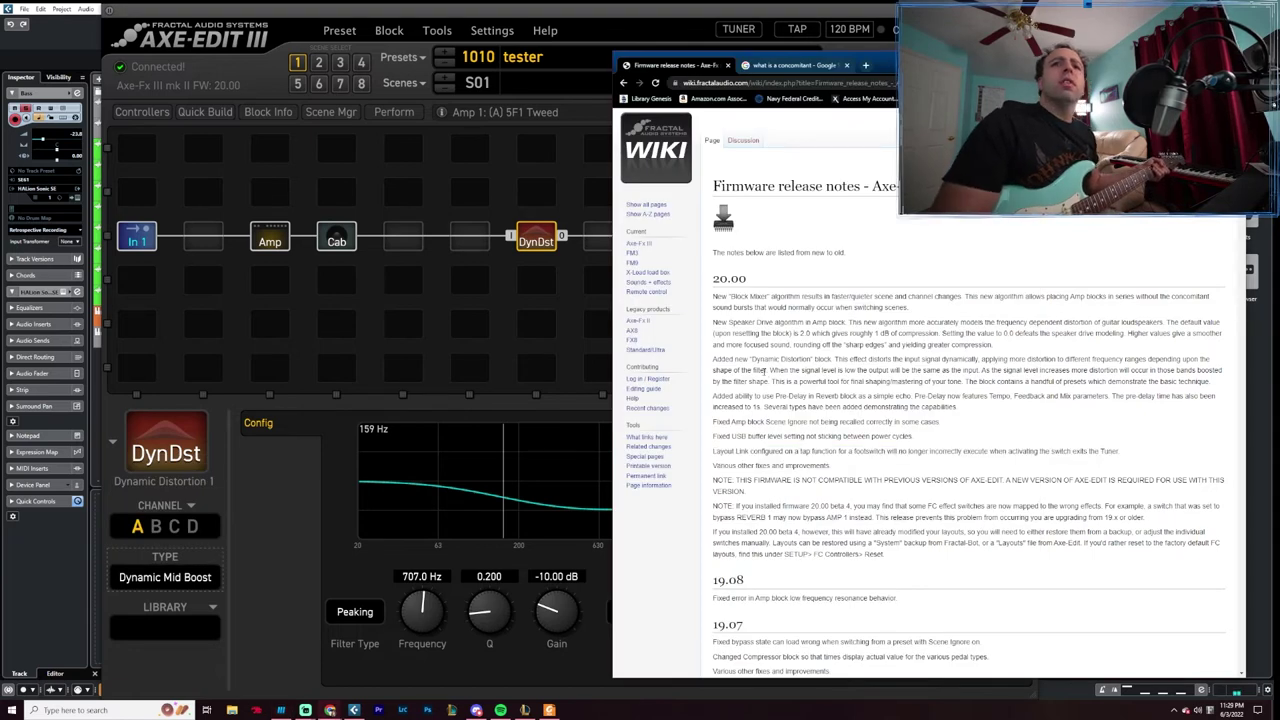
drag(713, 396, 858, 397)
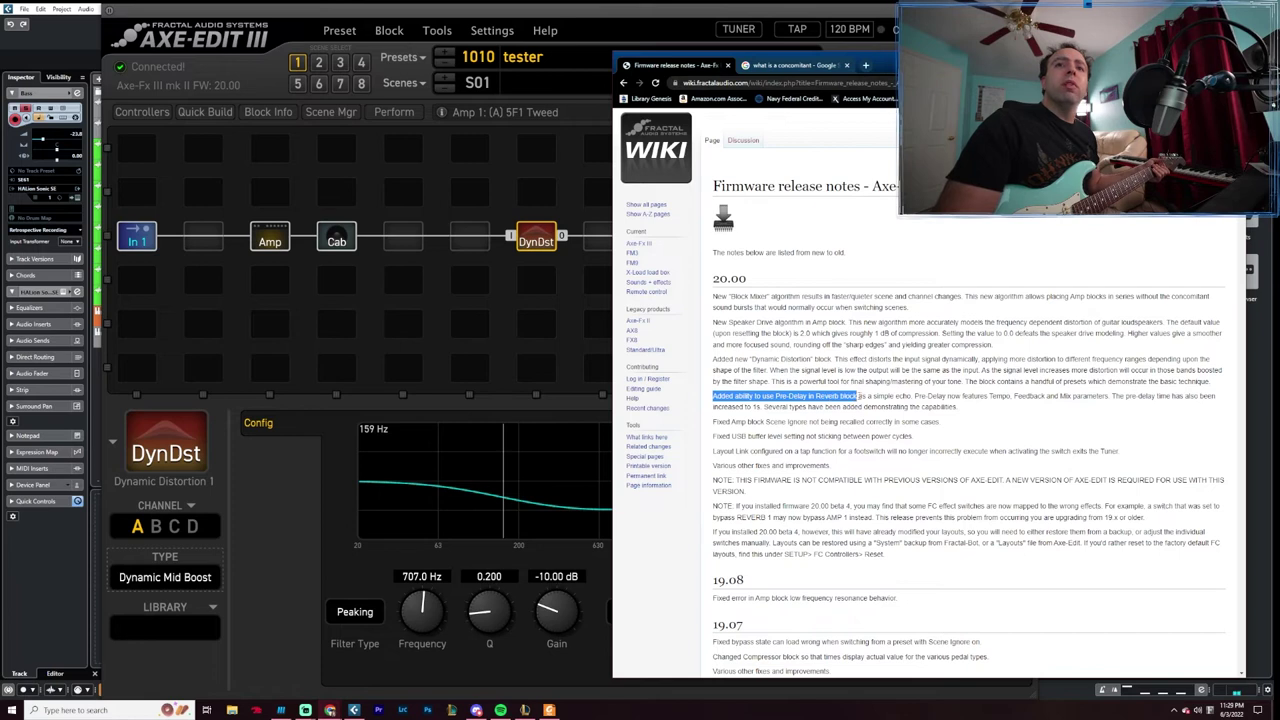
click(603, 320)
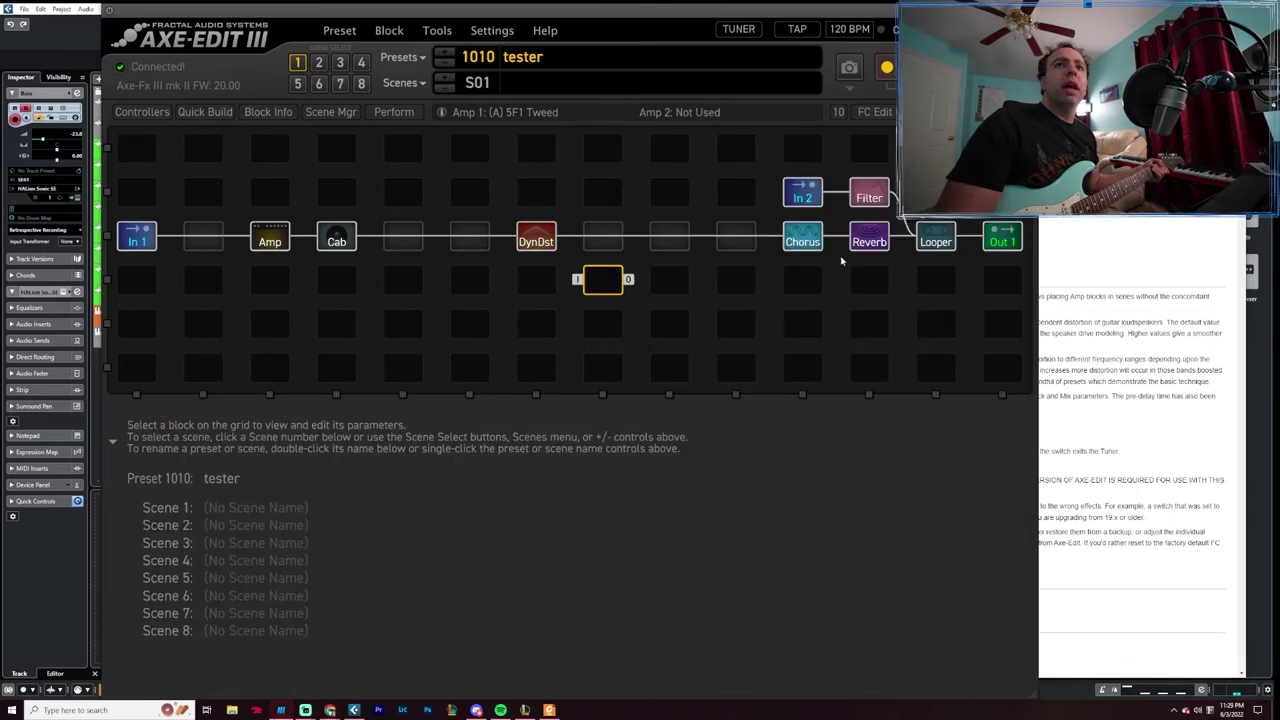
- In the Reverb block, keep Stone Quarry, add pre-delay and sync it to 1/4 tempo
click(869, 241)
click(186, 579)
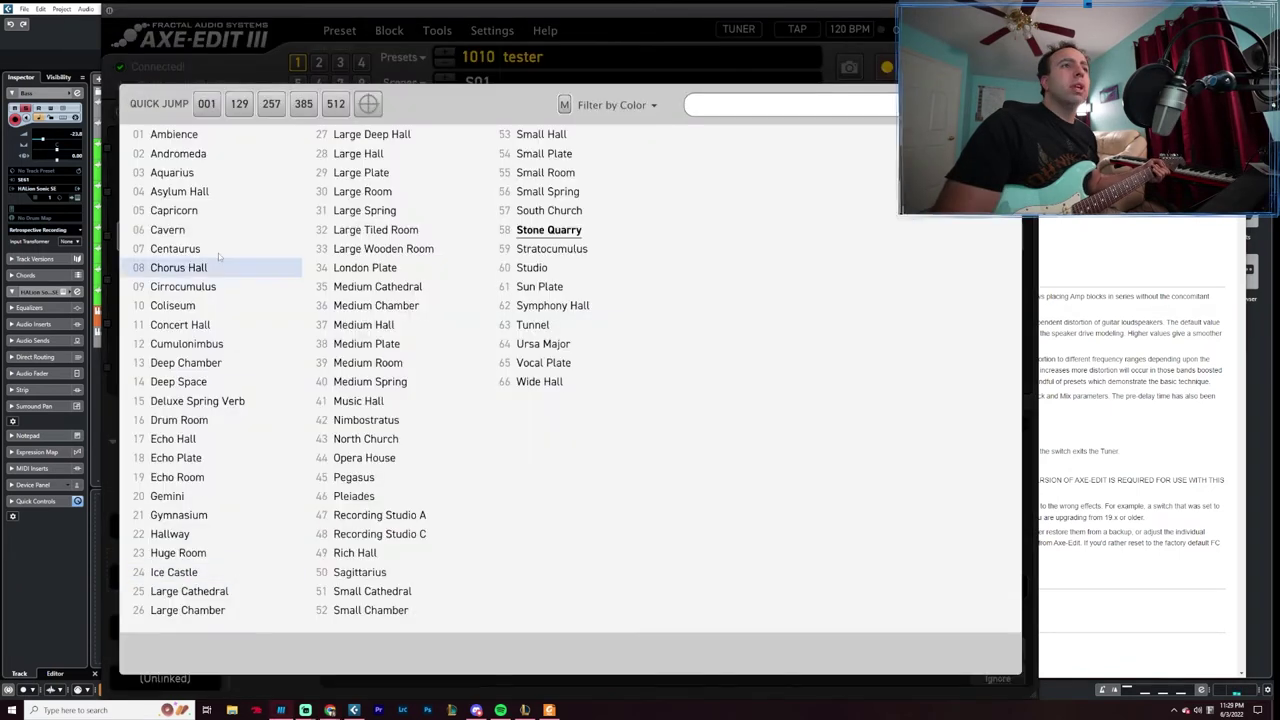
click(526, 645)
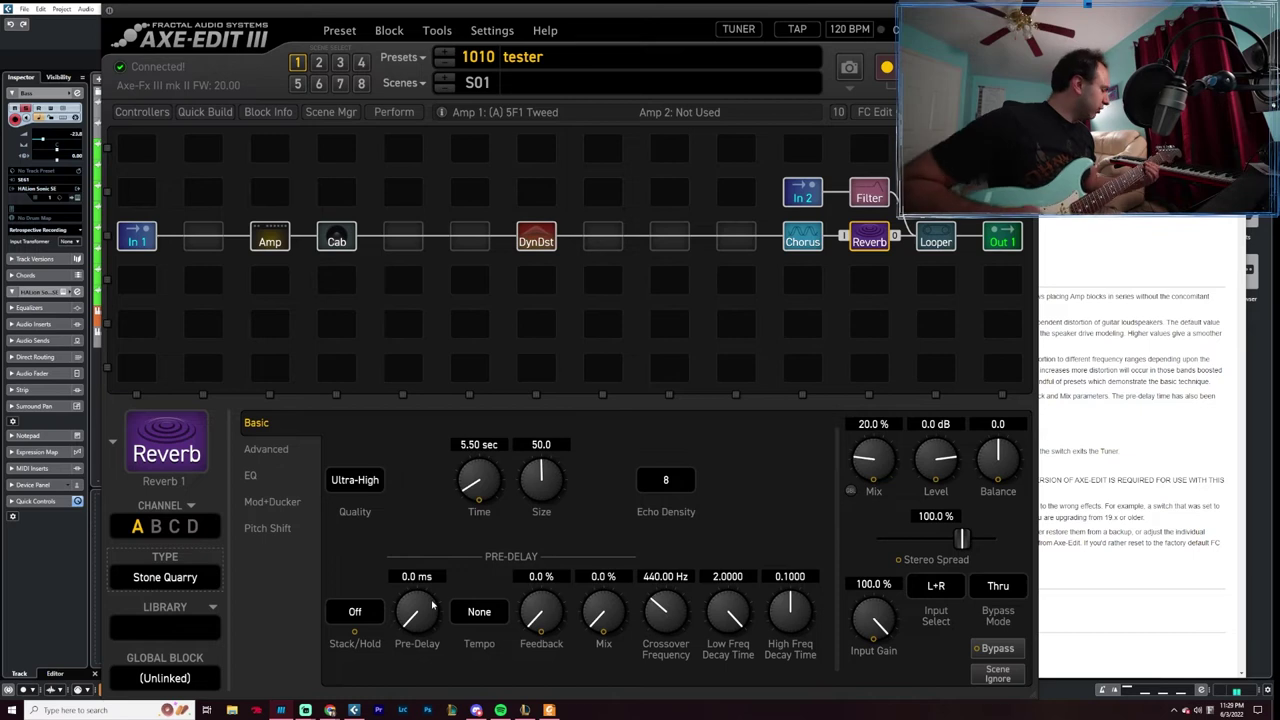
drag(434, 605, 510, 602)
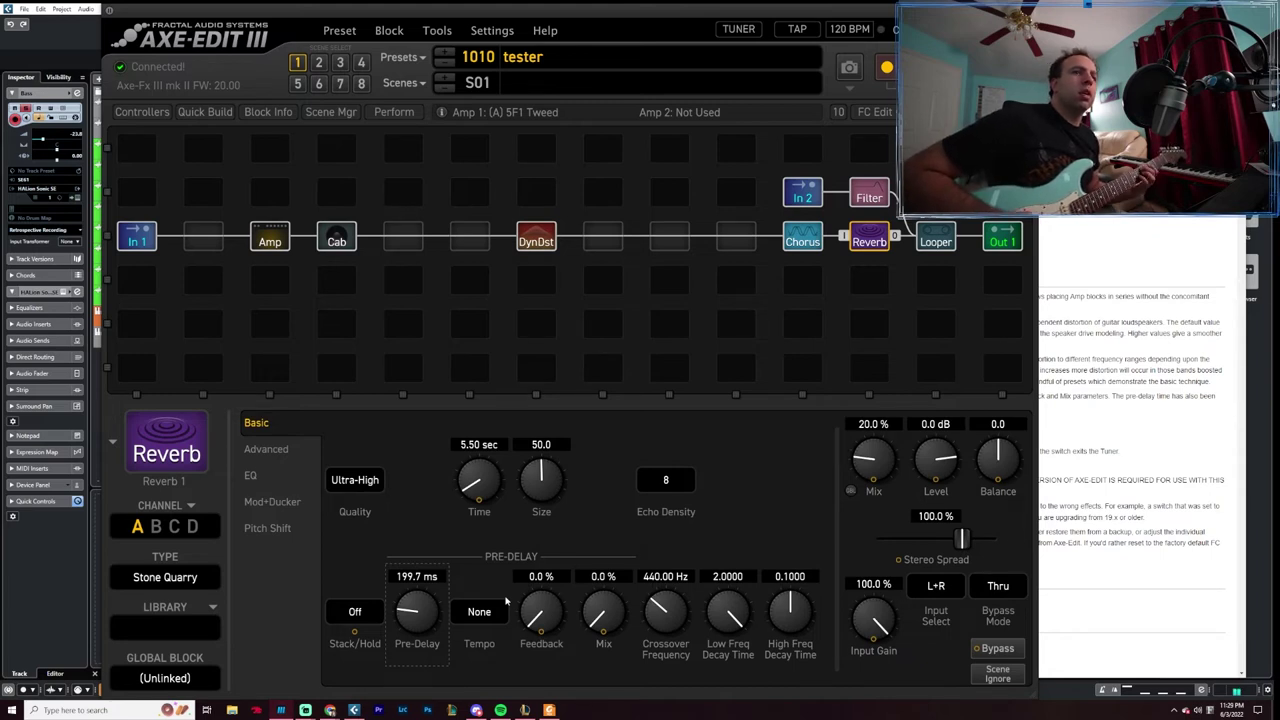
click(486, 616)
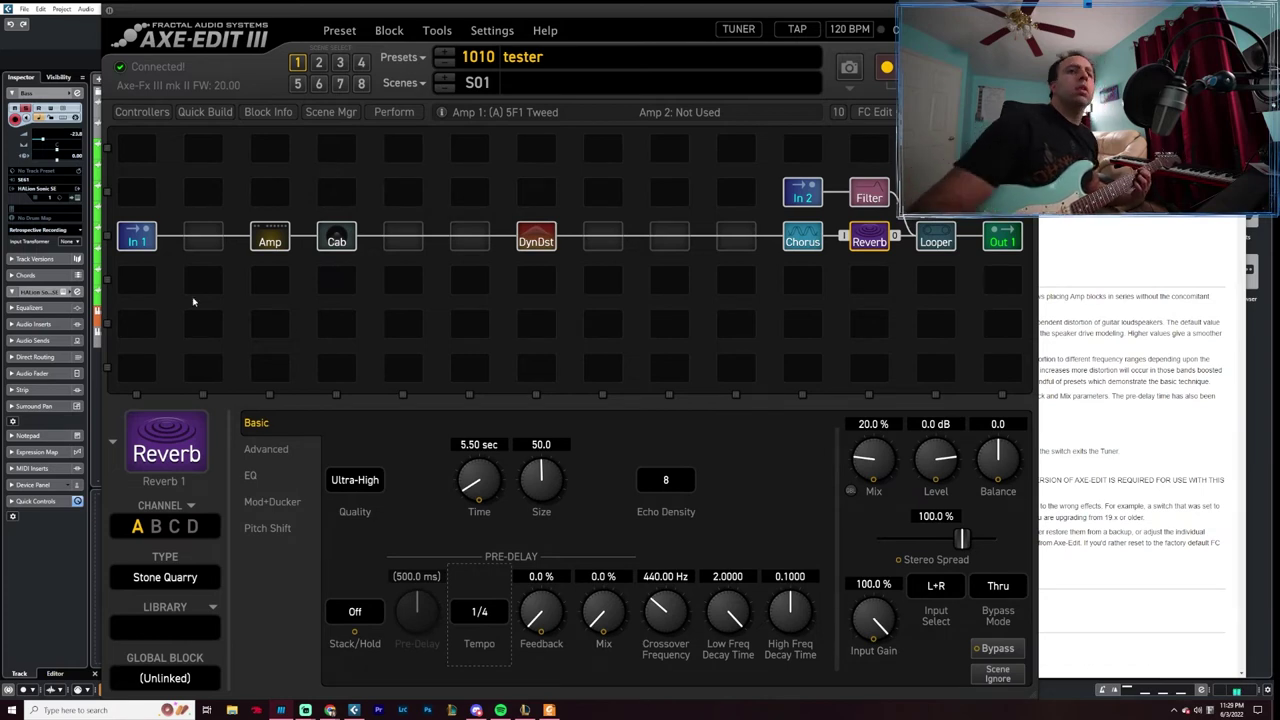
- Set pre-delay feedback 24.7%, mix 35.2%, low-freq decay 1.2281 and high-freq decay 0.4150
drag(538, 612, 632, 617)
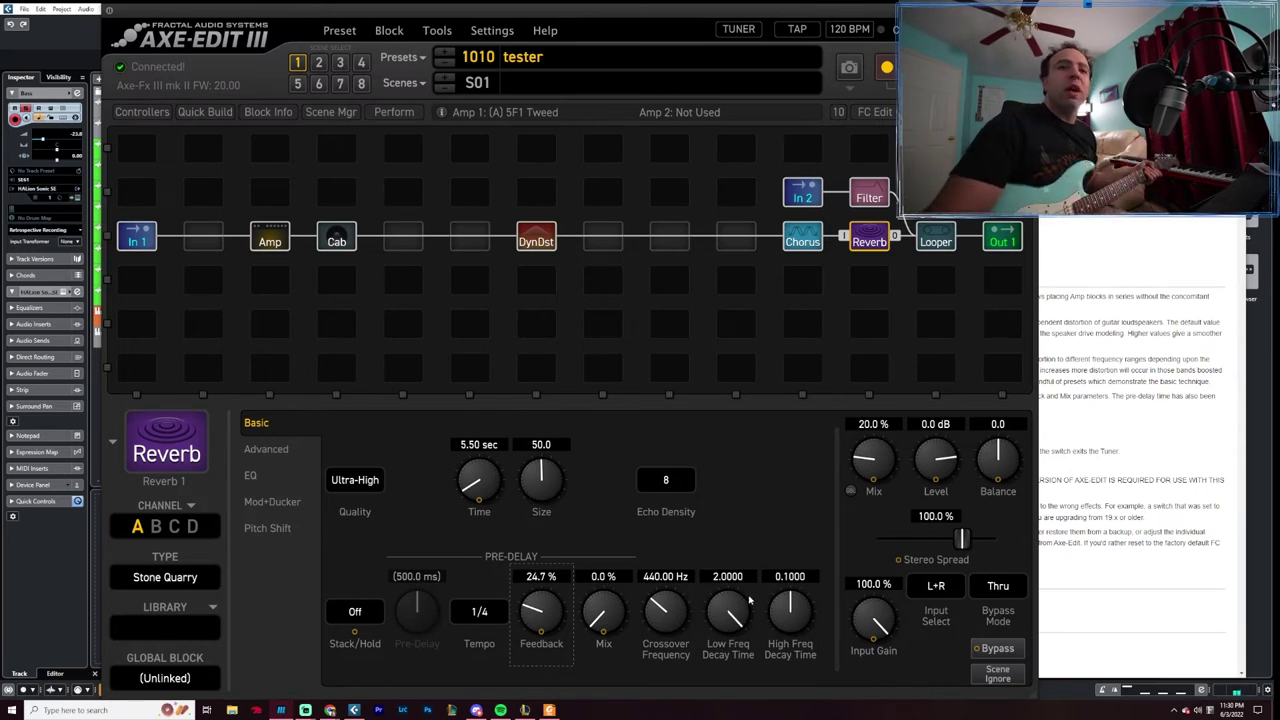
drag(741, 620, 712, 634)
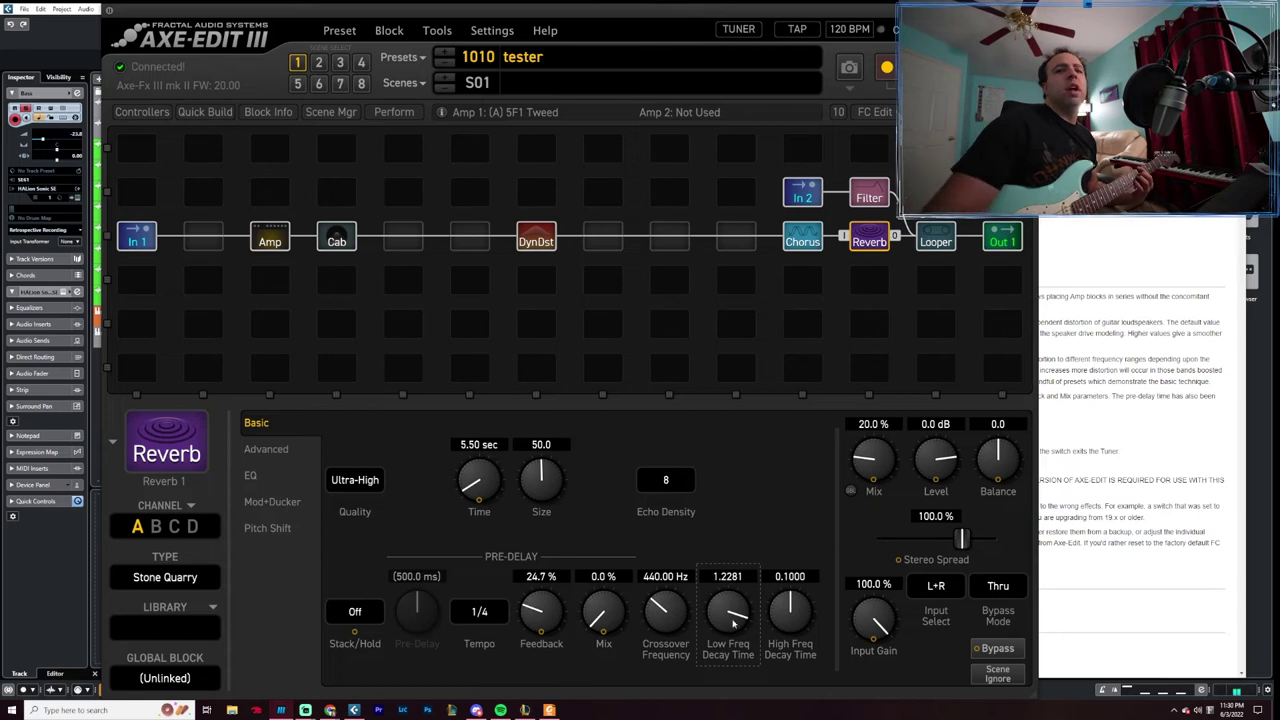
drag(790, 608, 928, 627)
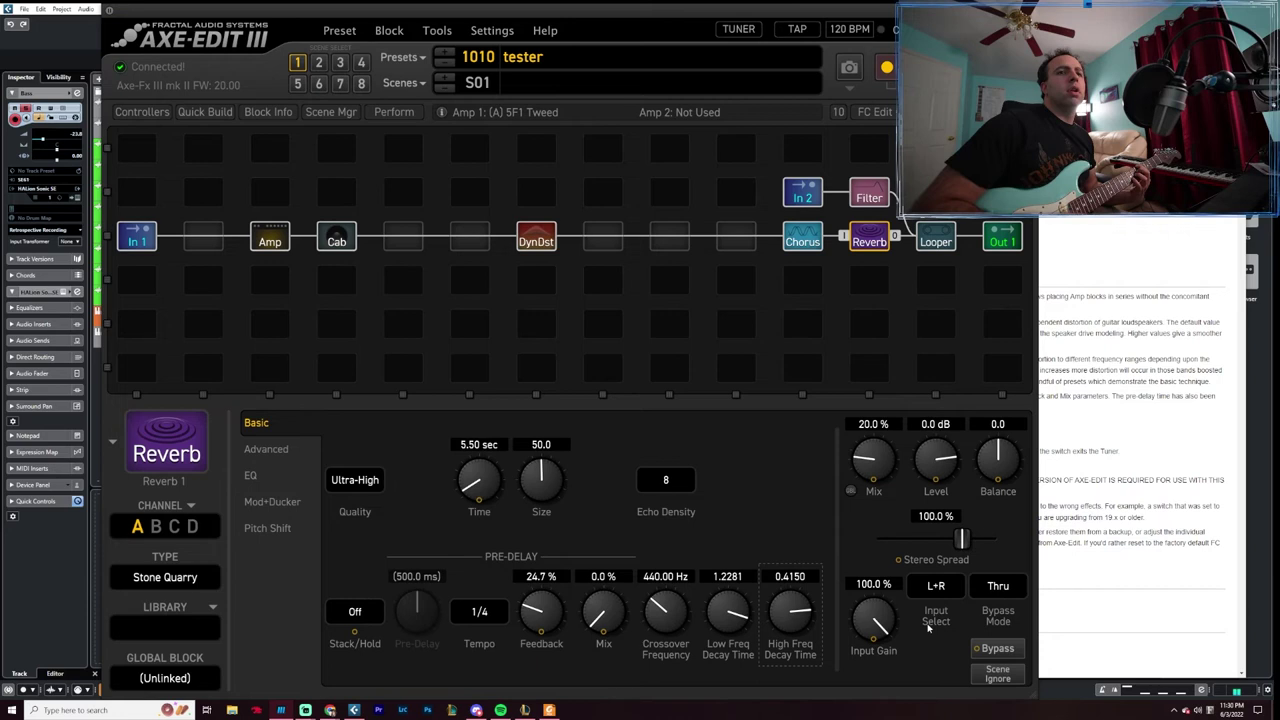
drag(618, 611, 781, 621)
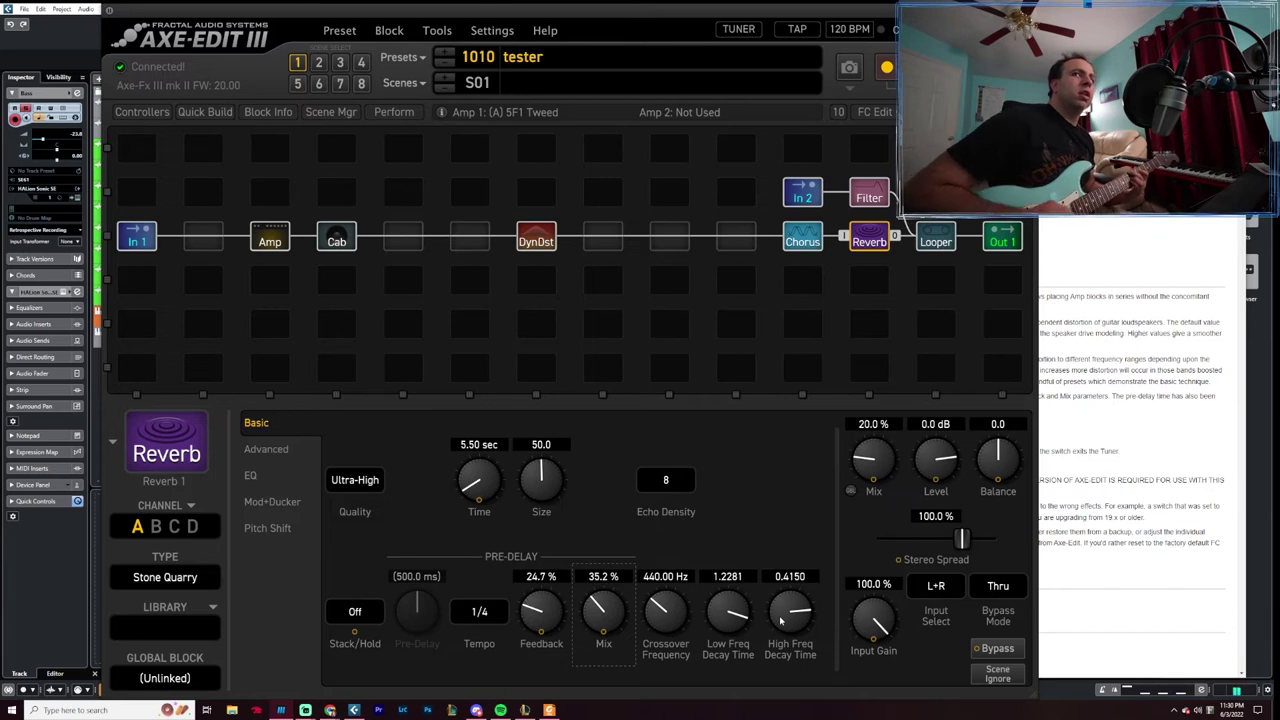
click(212, 607)
- Choose Medium Cathedral as the reverb type
click(165, 577)
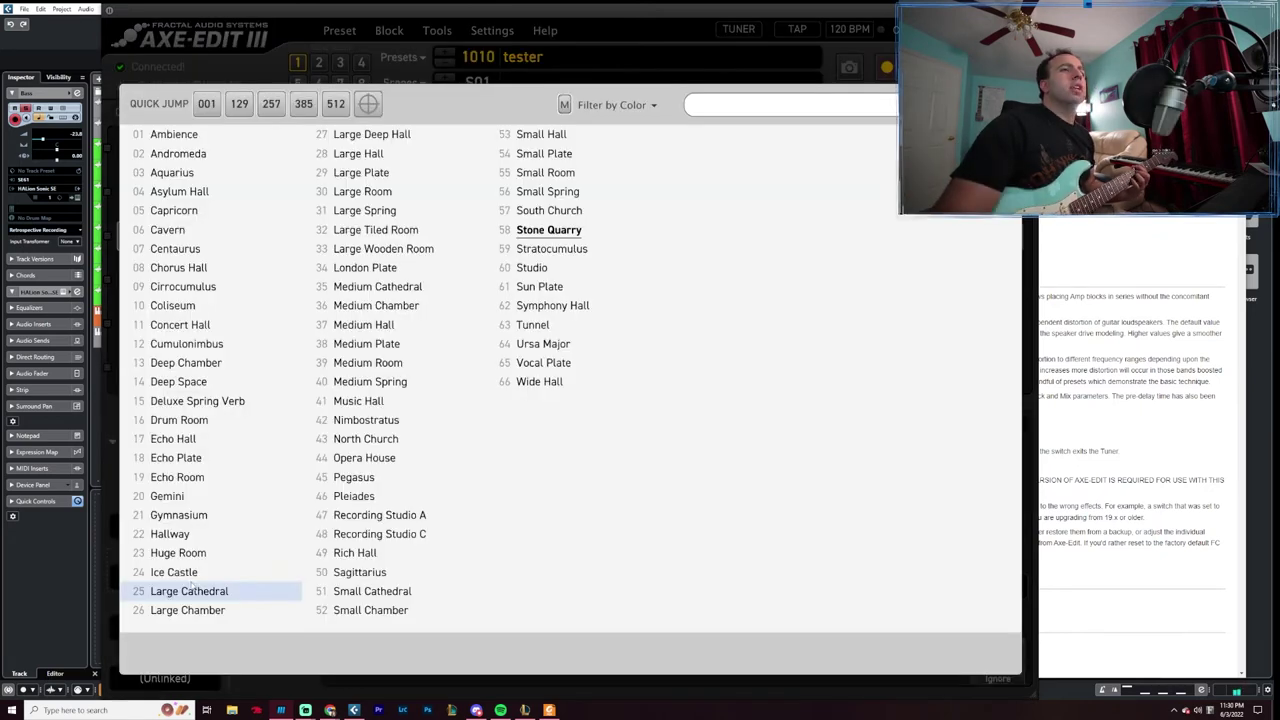
click(532, 231)
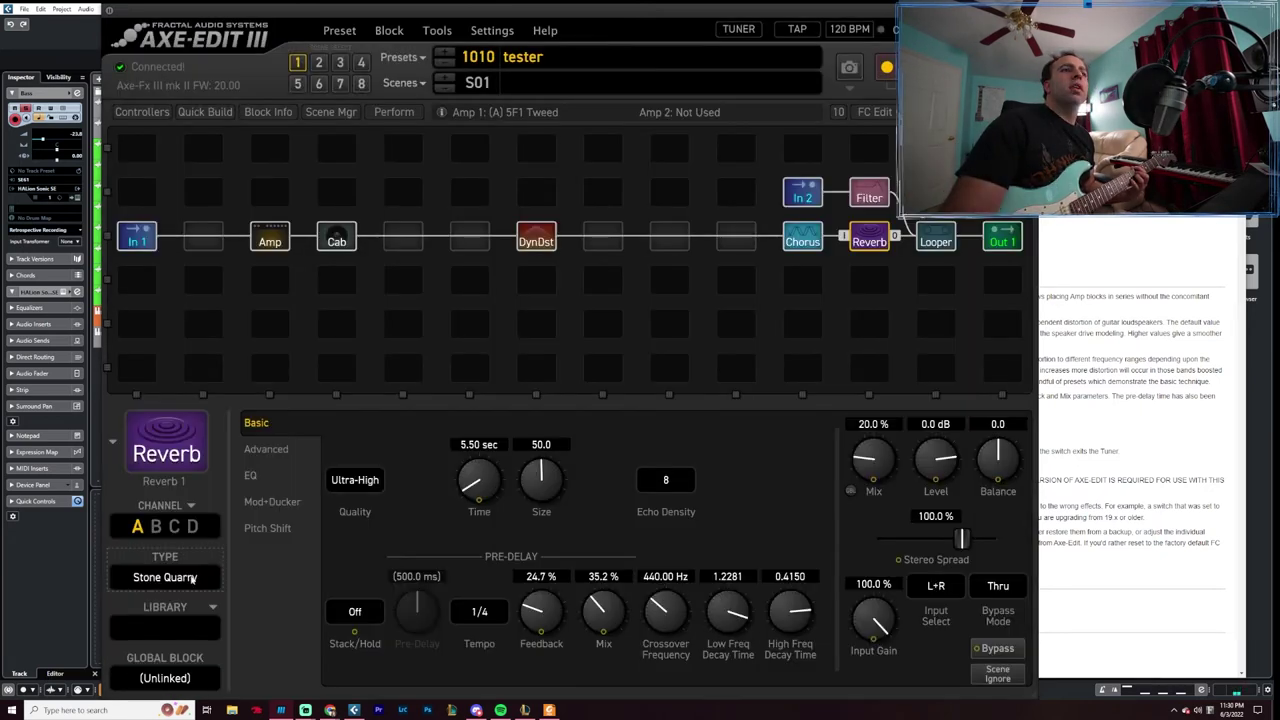
click(183, 592)
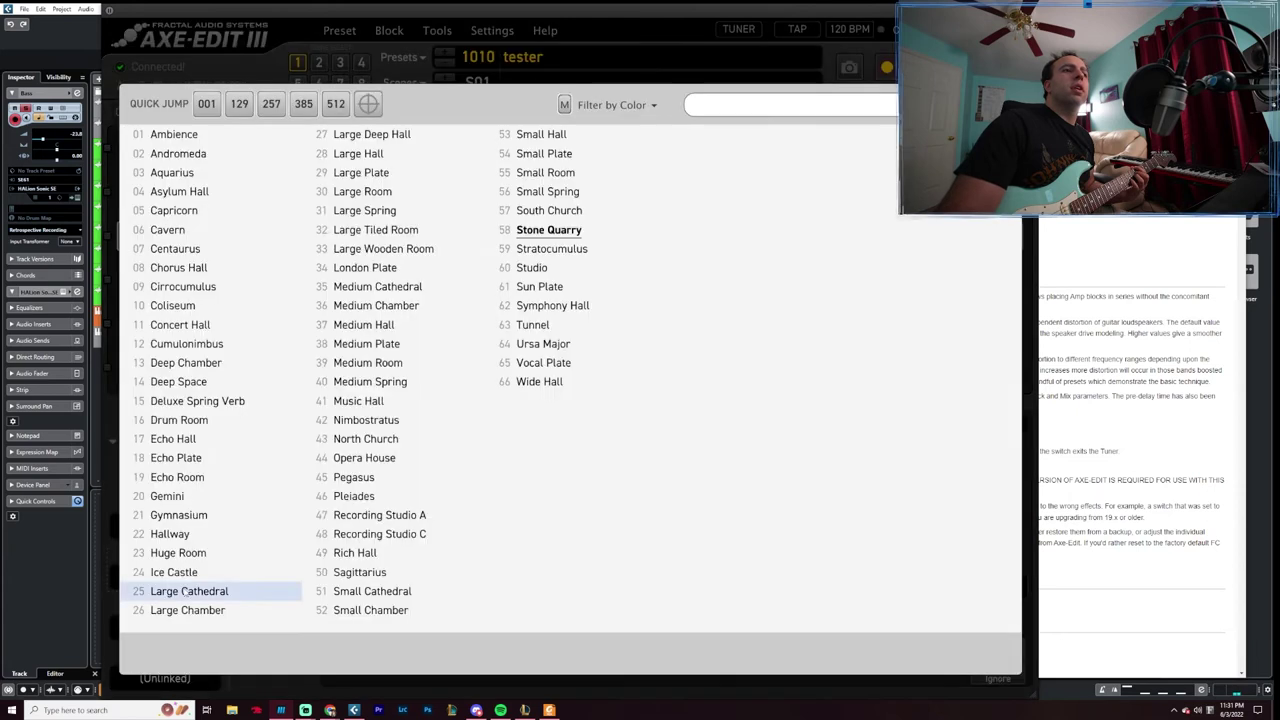
click(397, 289)
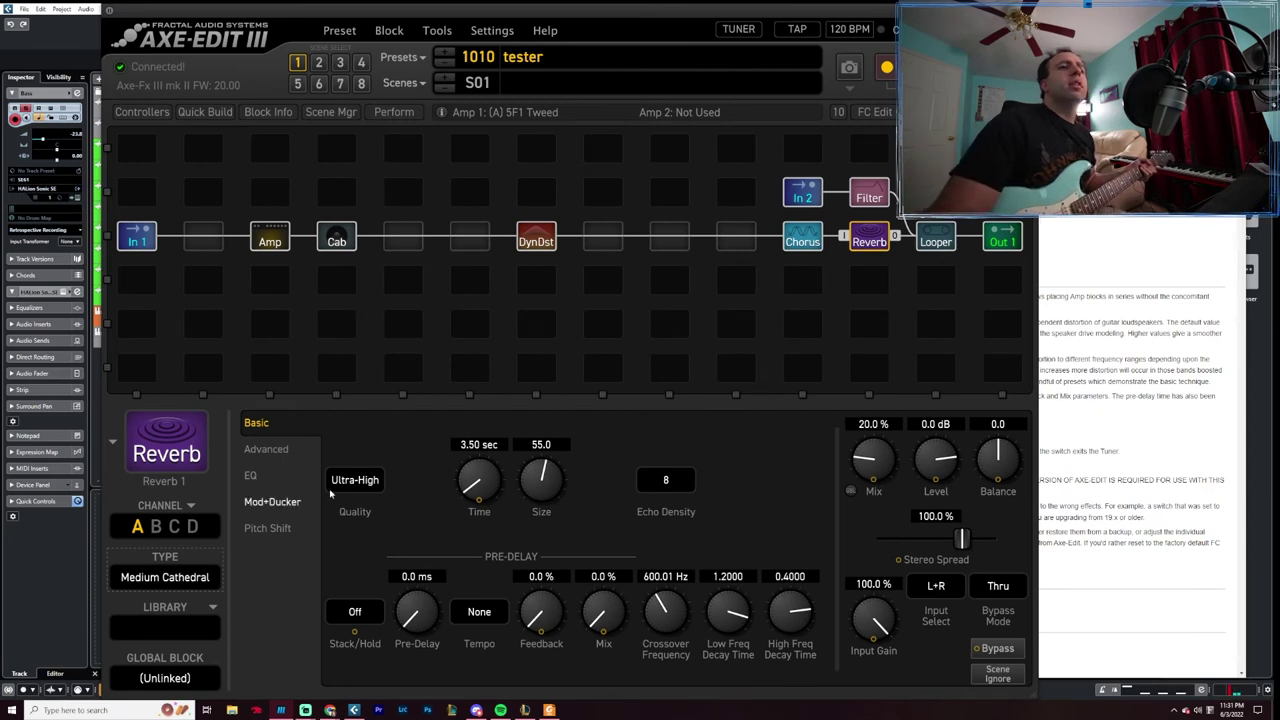
- Raise the pre-delay to 224.0 ms and sync it to a 1/4 note
drag(412, 613, 533, 616)
scroll(541, 612, up, 3)
scroll(603, 612, up, 3)
scroll(665, 612, up, 3)
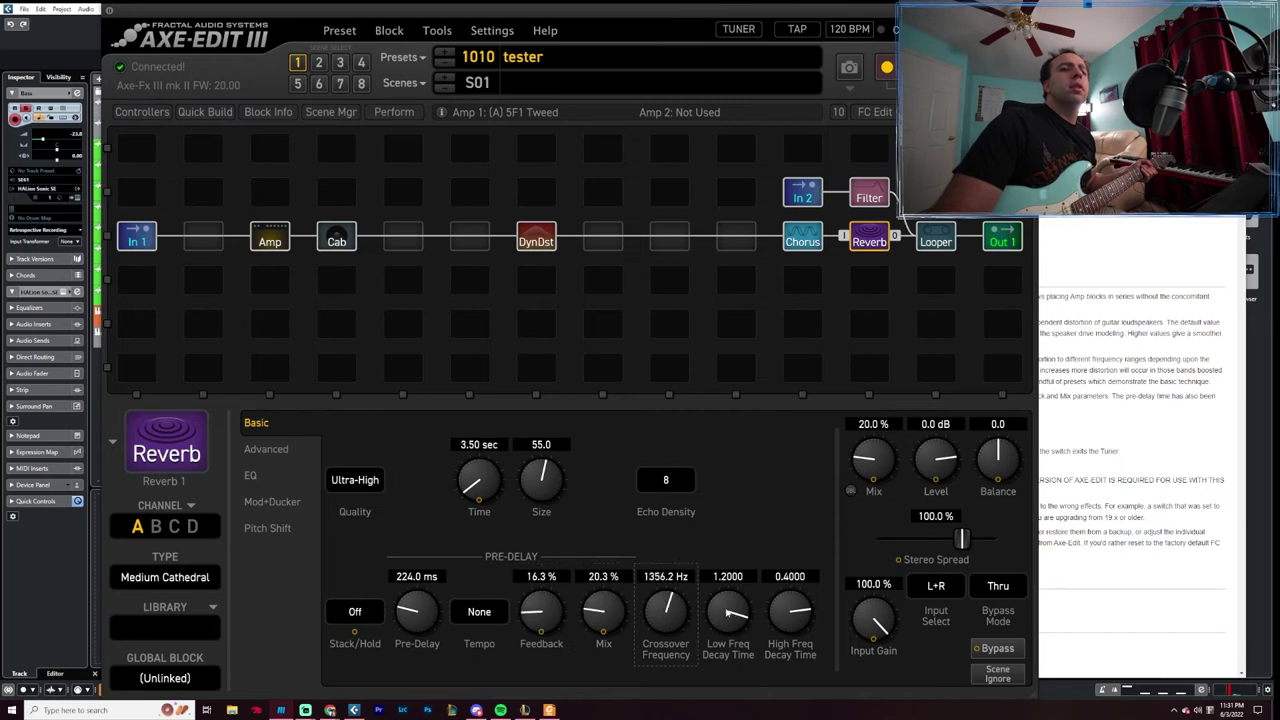
scroll(728, 612, up, 6)
scroll(790, 612, up, 1)
scroll(728, 612, down, 5)
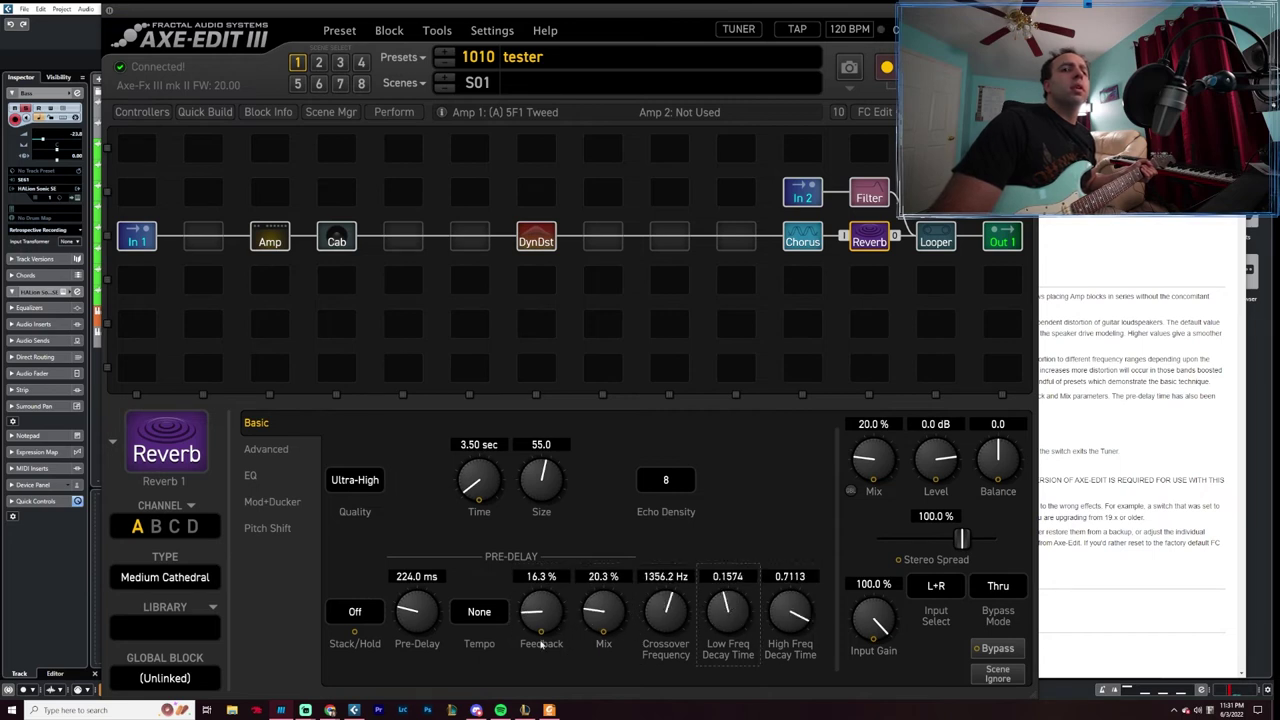
click(471, 622)
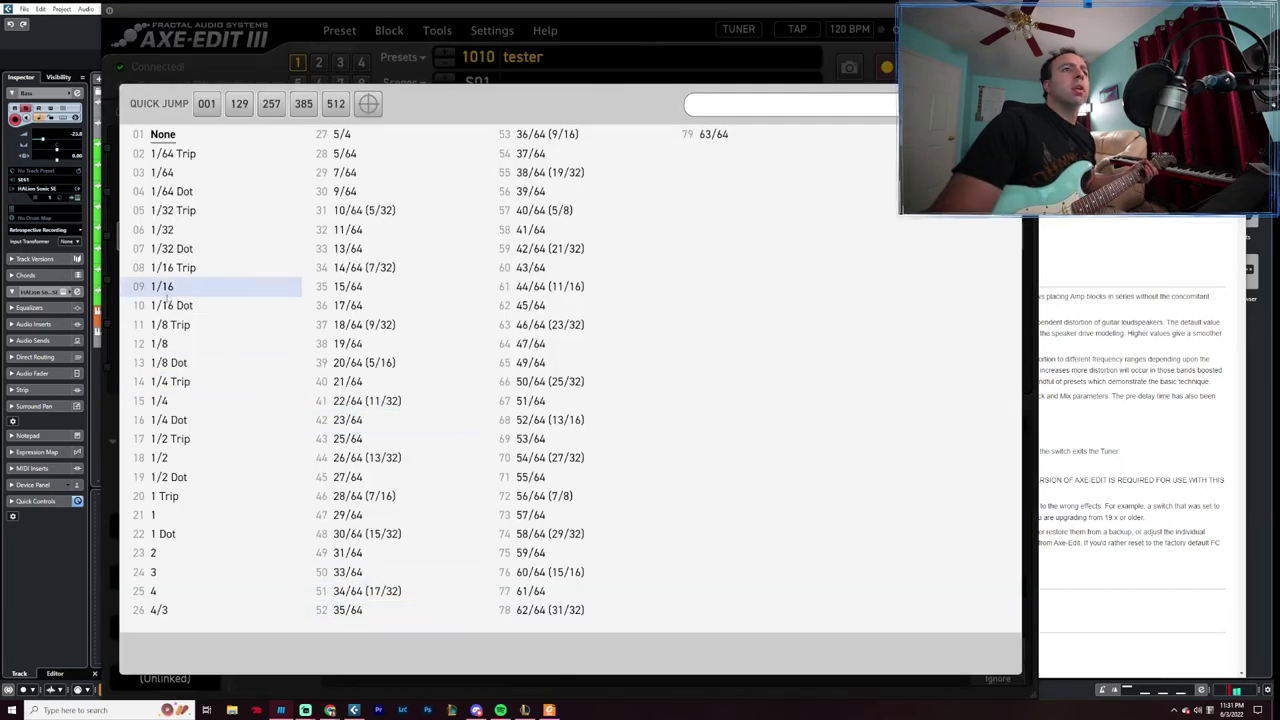
click(183, 401)
right_click(541, 612)
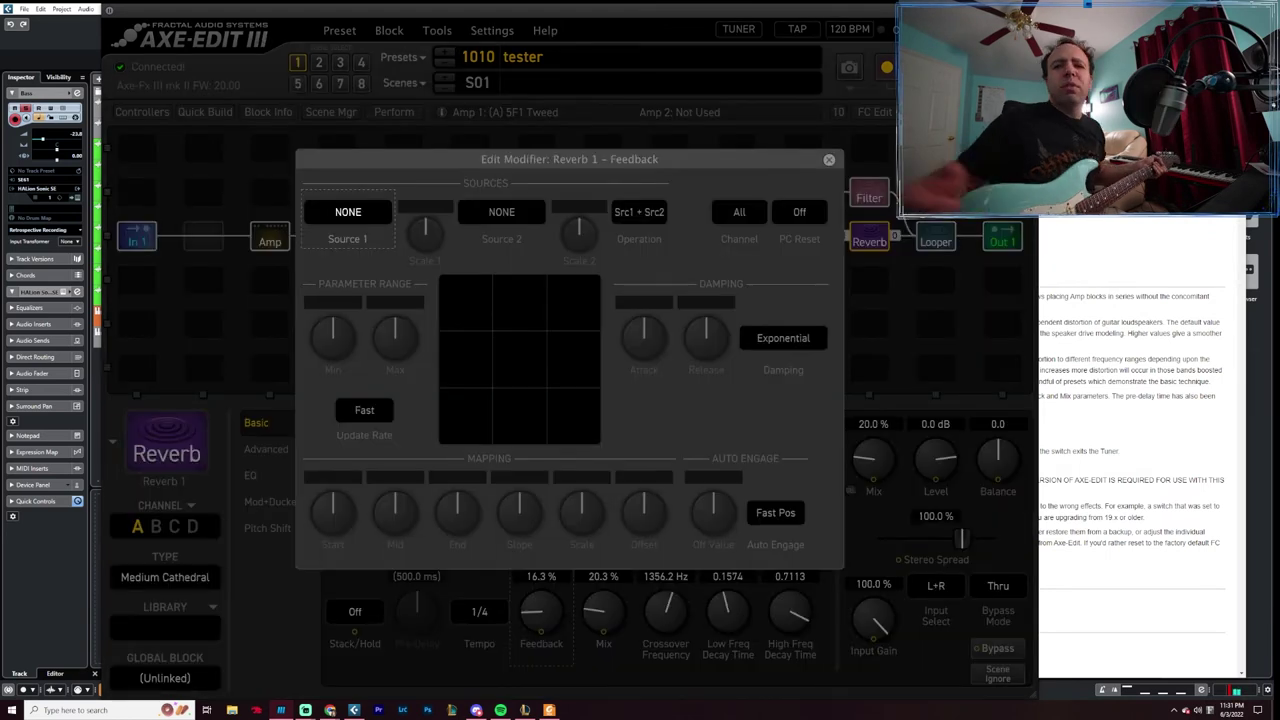
click(829, 160)
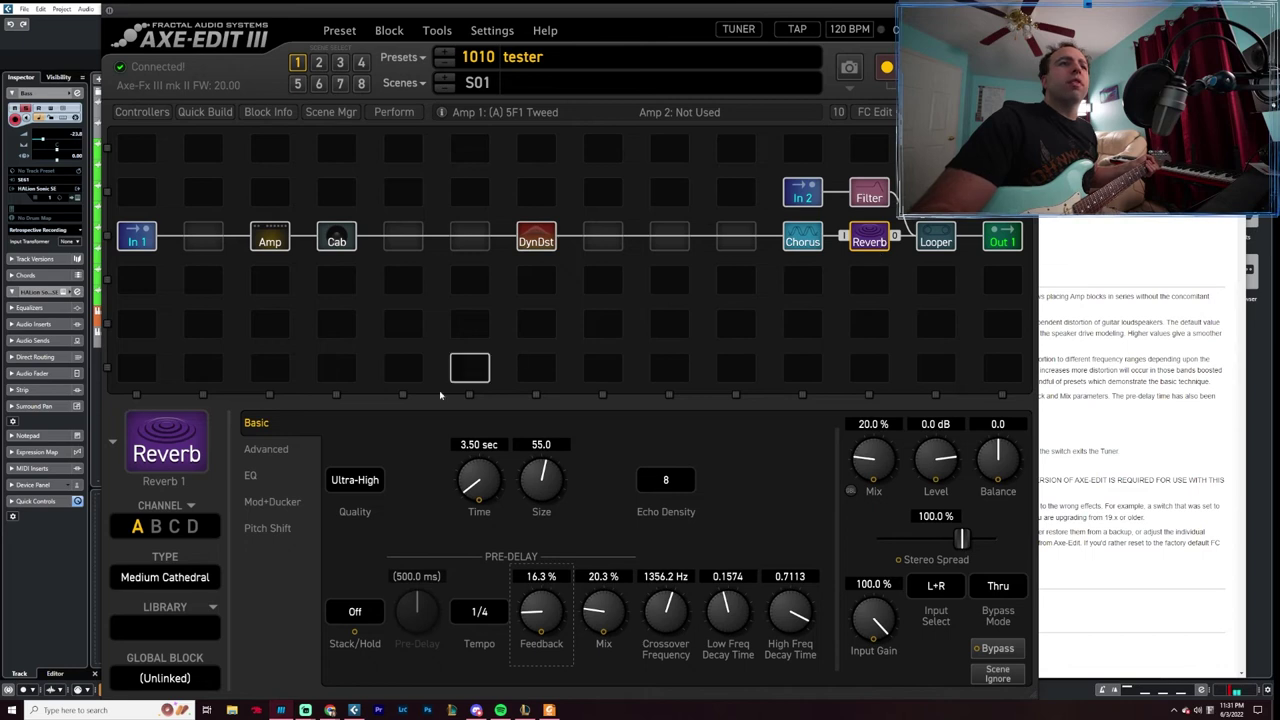
click(144, 586)
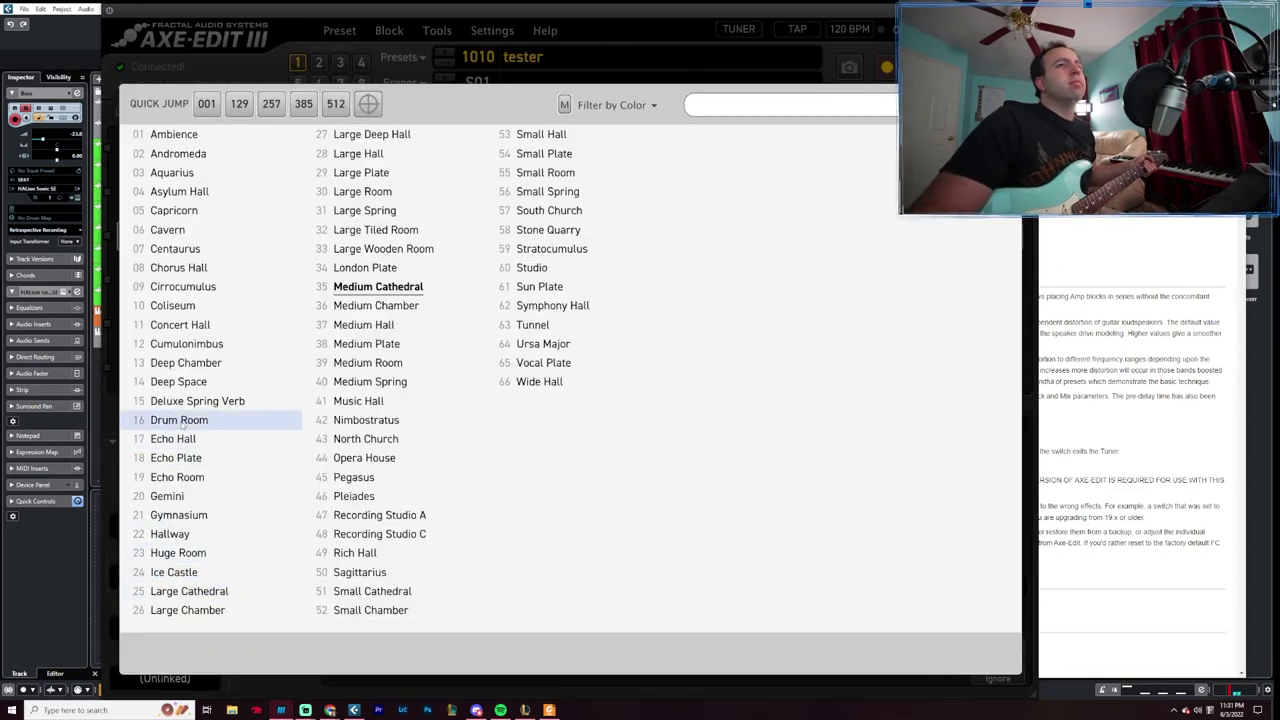
- Make the reverb a Nimbostratus with 15.3% pre-delay mix, leaving Stack/Hold Off
click(358, 420)
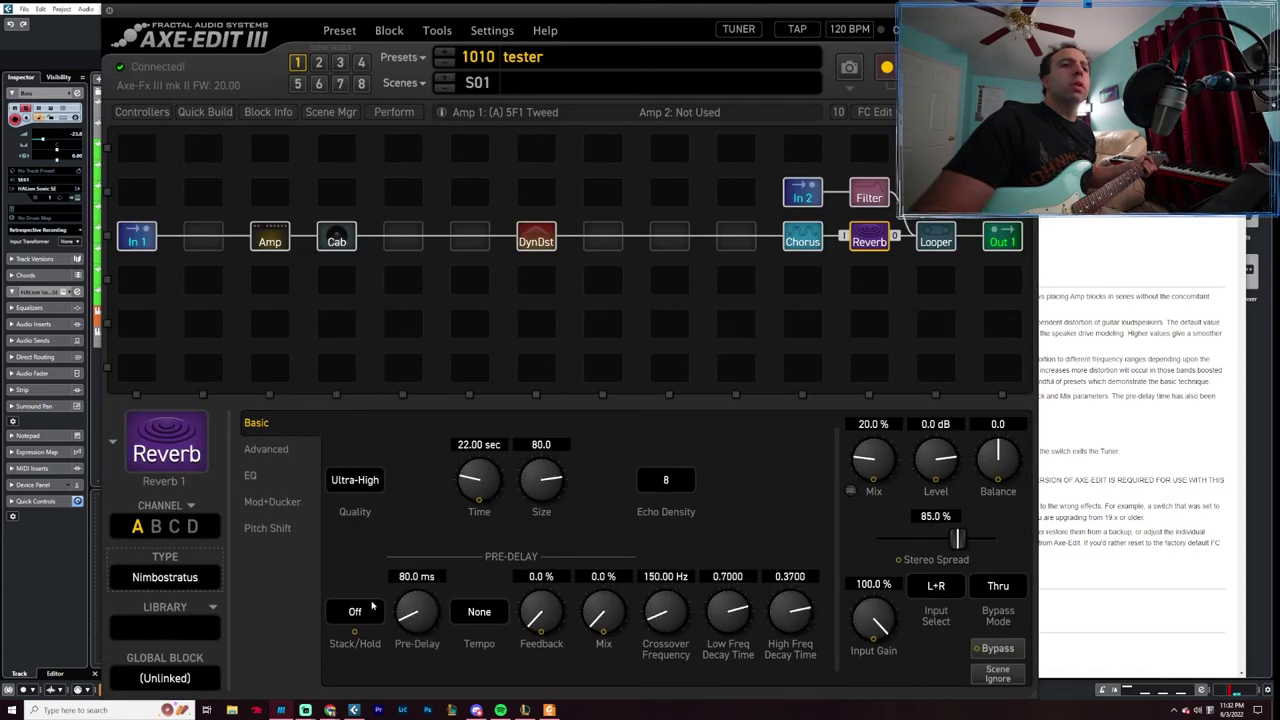
click(363, 656)
click(367, 650)
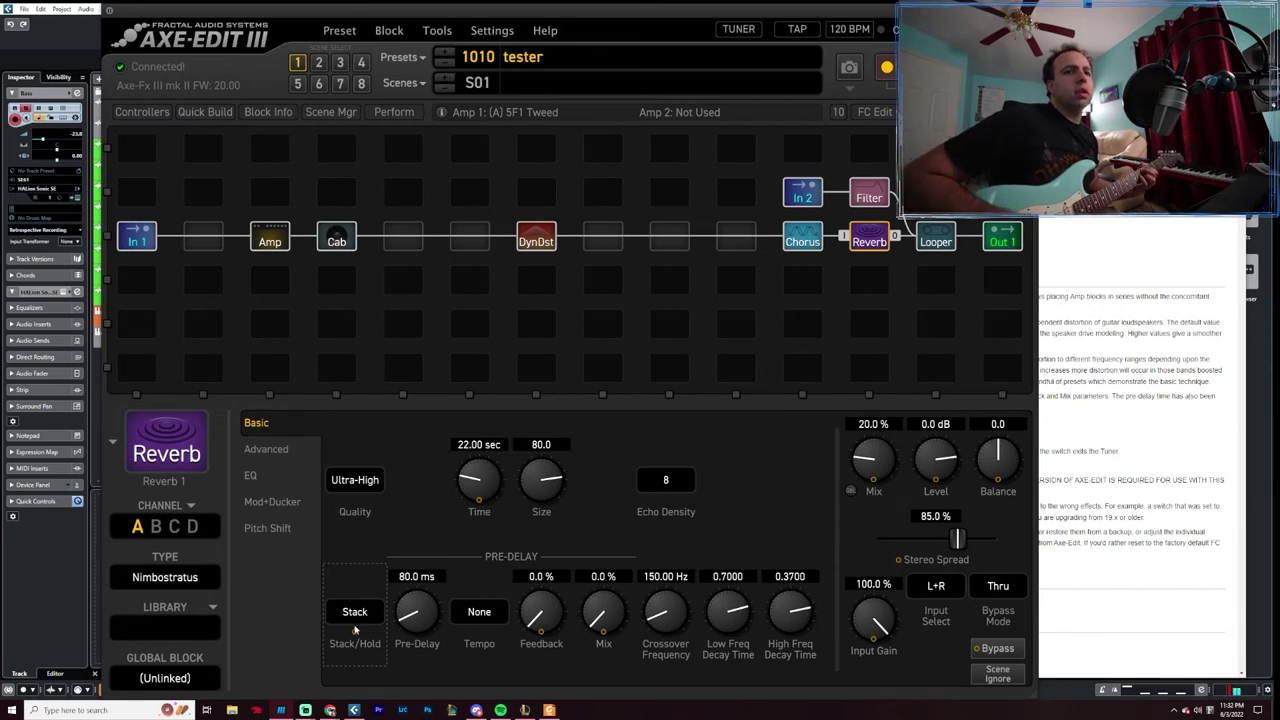
drag(600, 618, 660, 613)
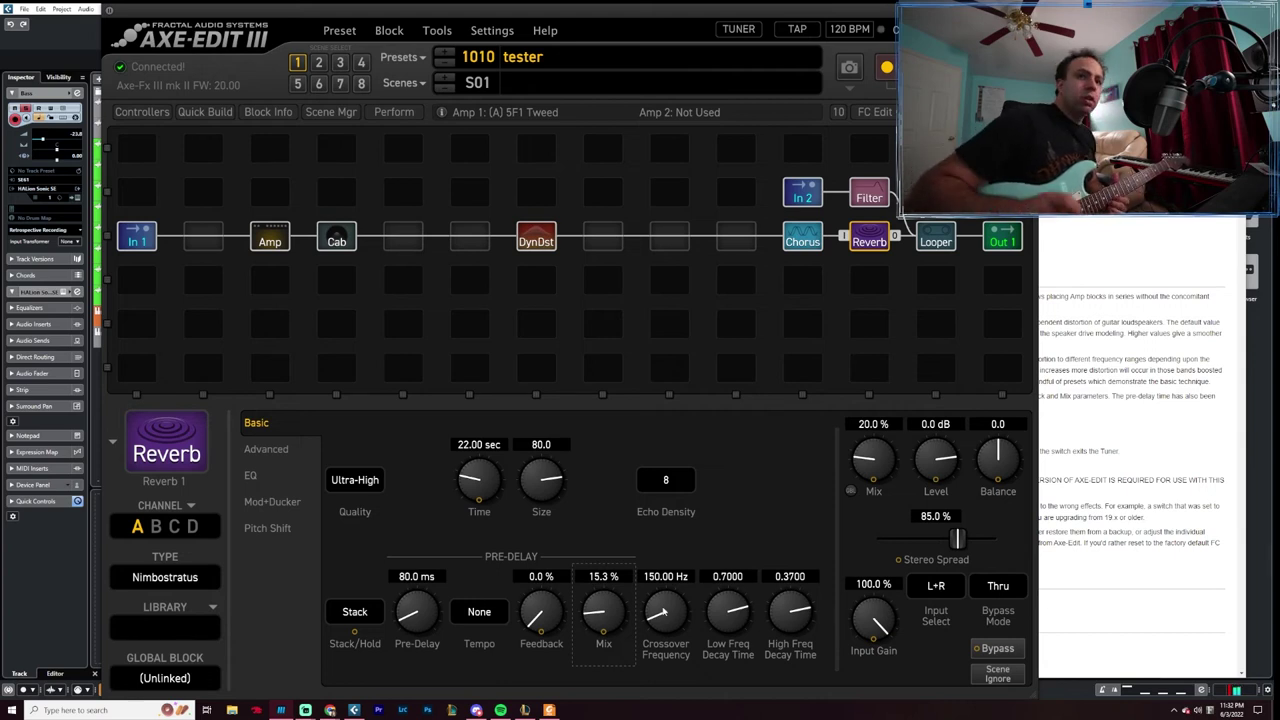
click(355, 611)
click(360, 630)
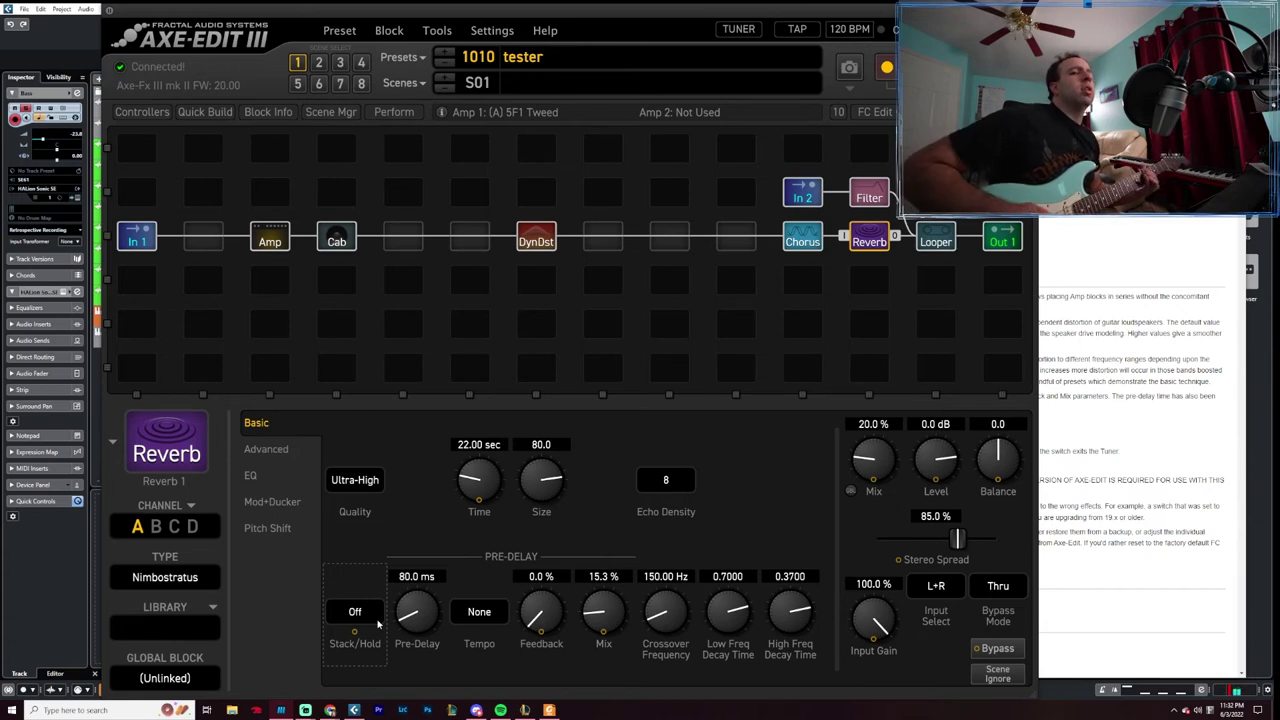
- Set Stack/Hold to Stack, modulated by LFO 1A with curve End at 0%
click(355, 611)
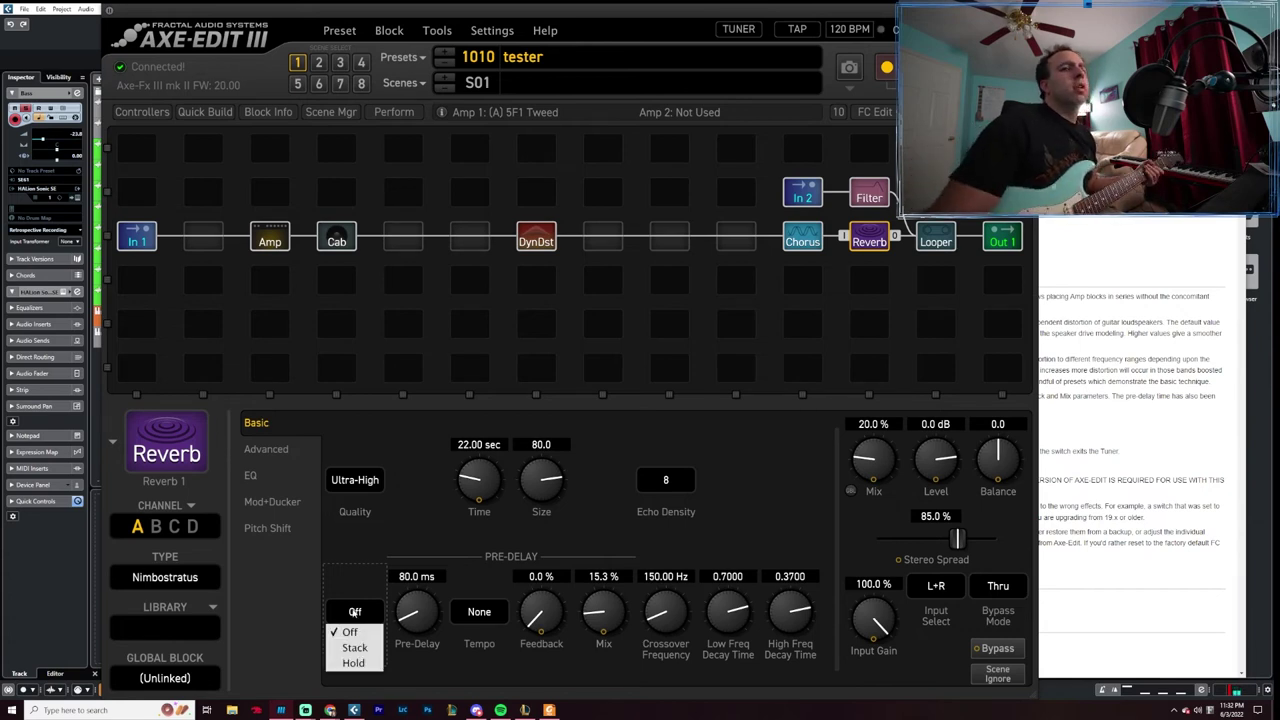
click(352, 640)
click(355, 631)
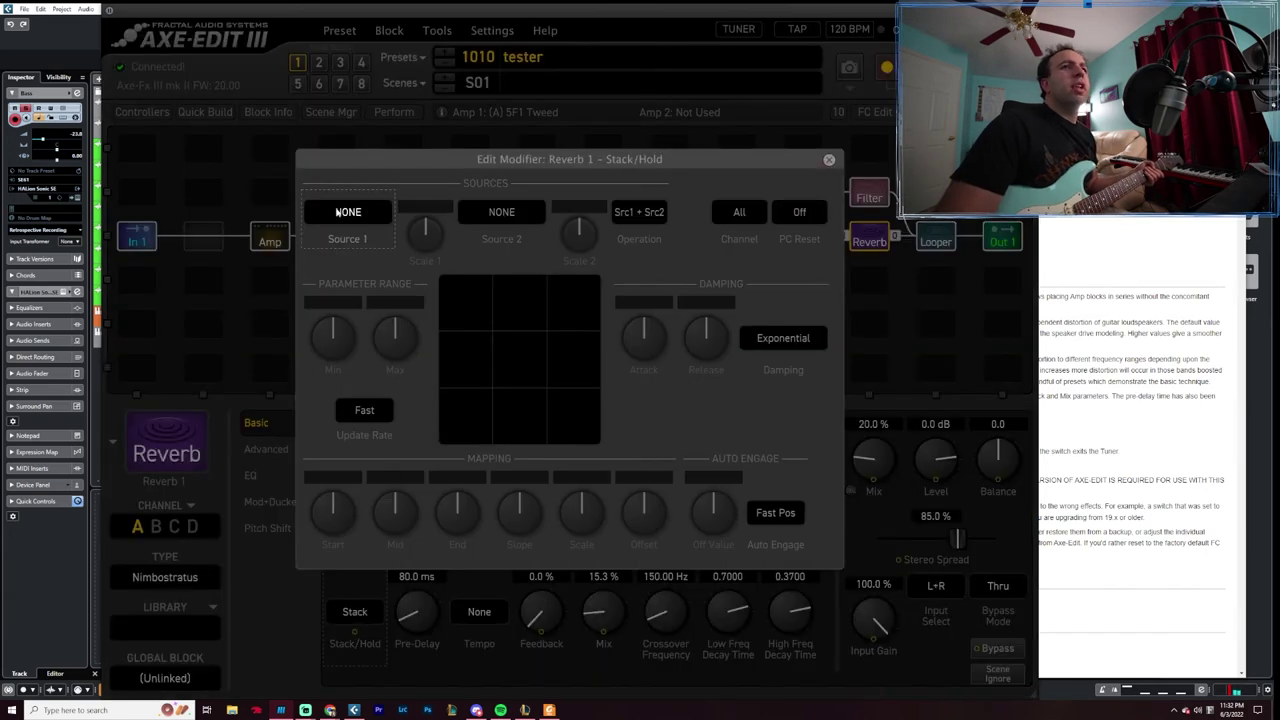
click(337, 212)
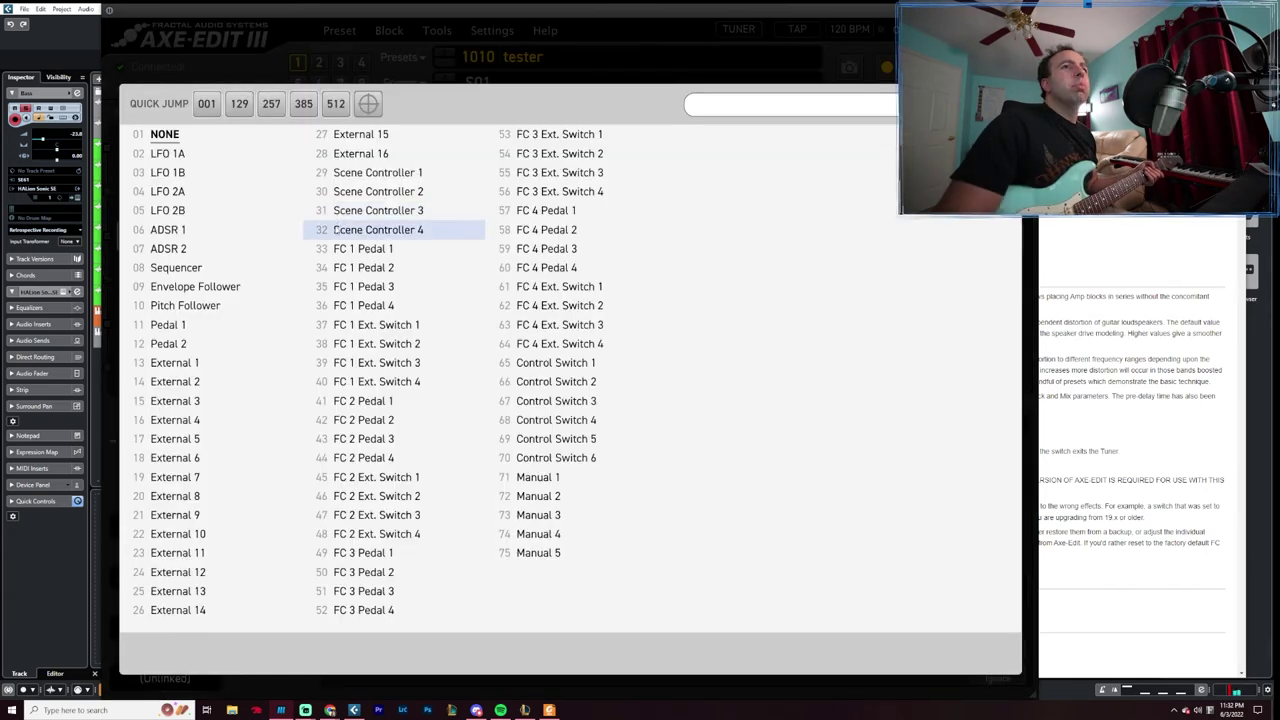
click(200, 154)
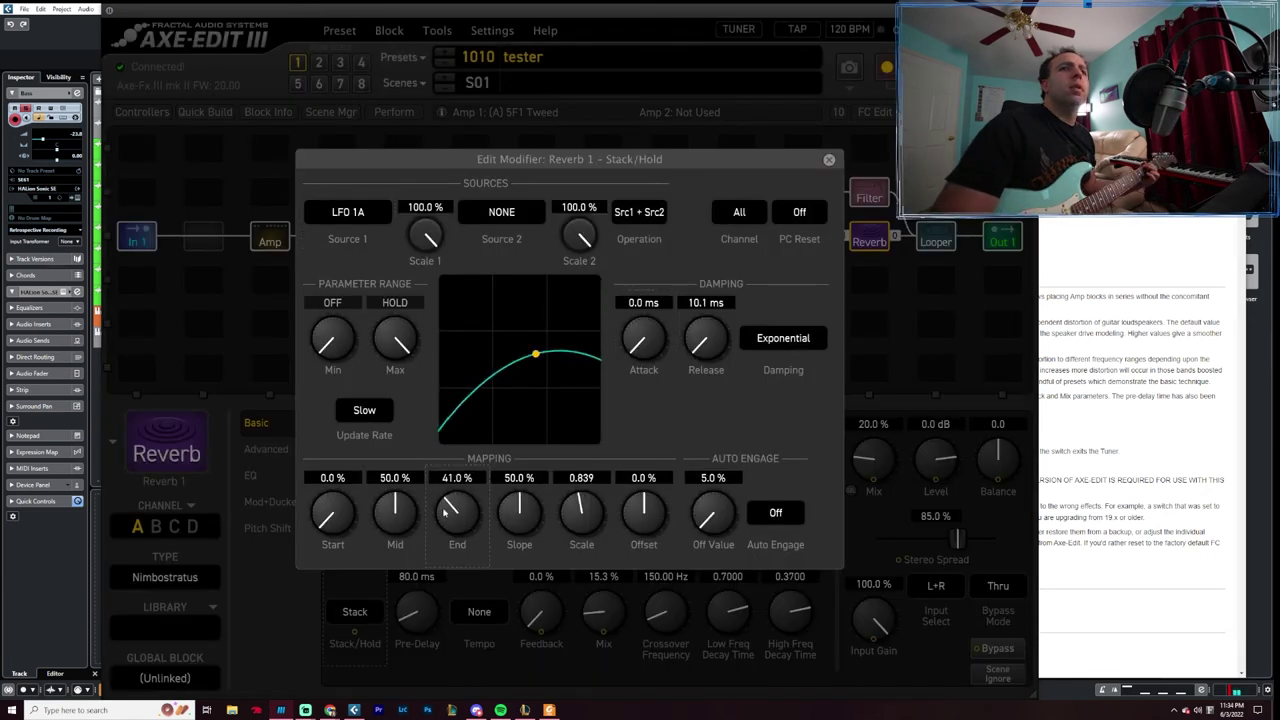
drag(445, 512, 465, 394)
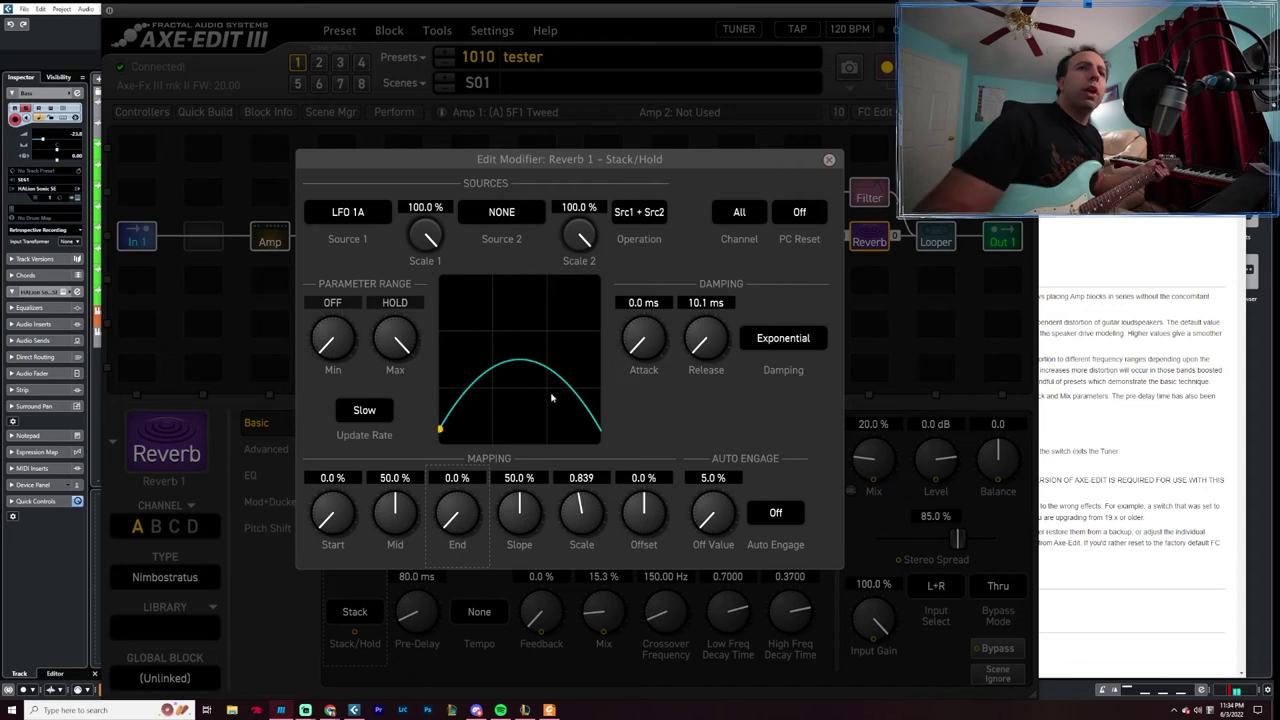
click(829, 160)
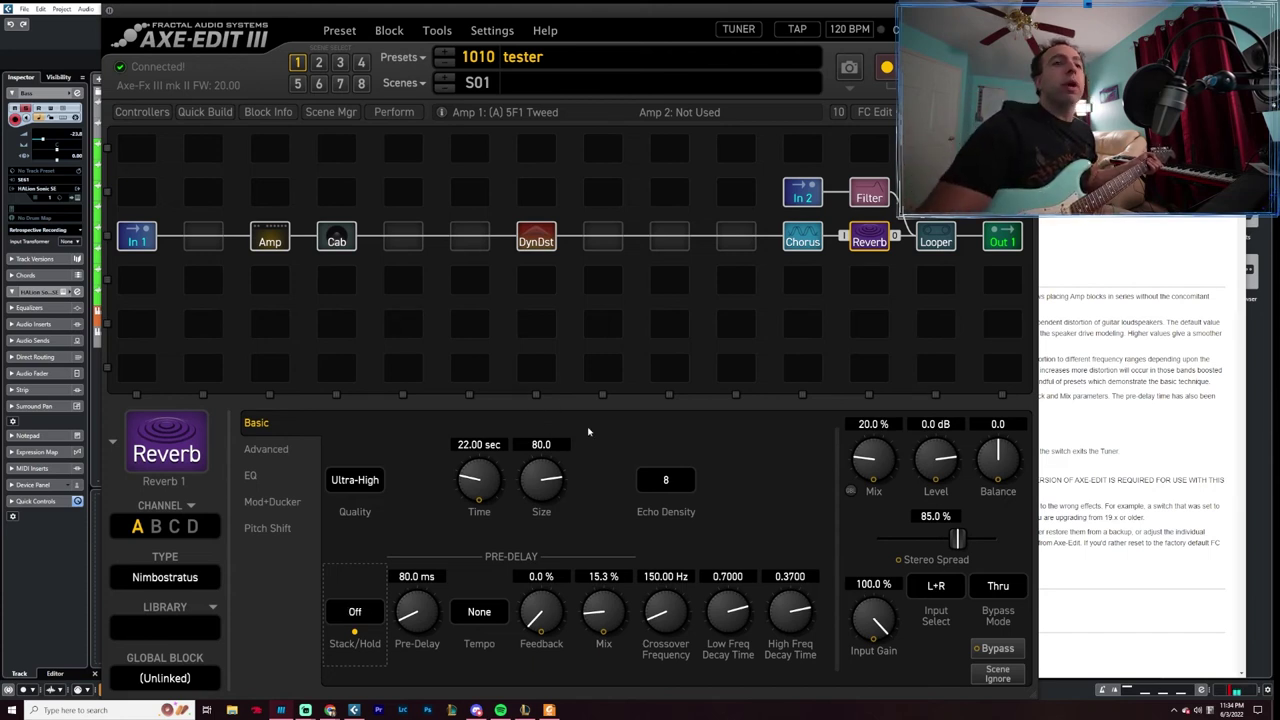
click(388, 625)
- Close the Stack/Hold modifier and bring the firmware release notes to the front
click(831, 163)
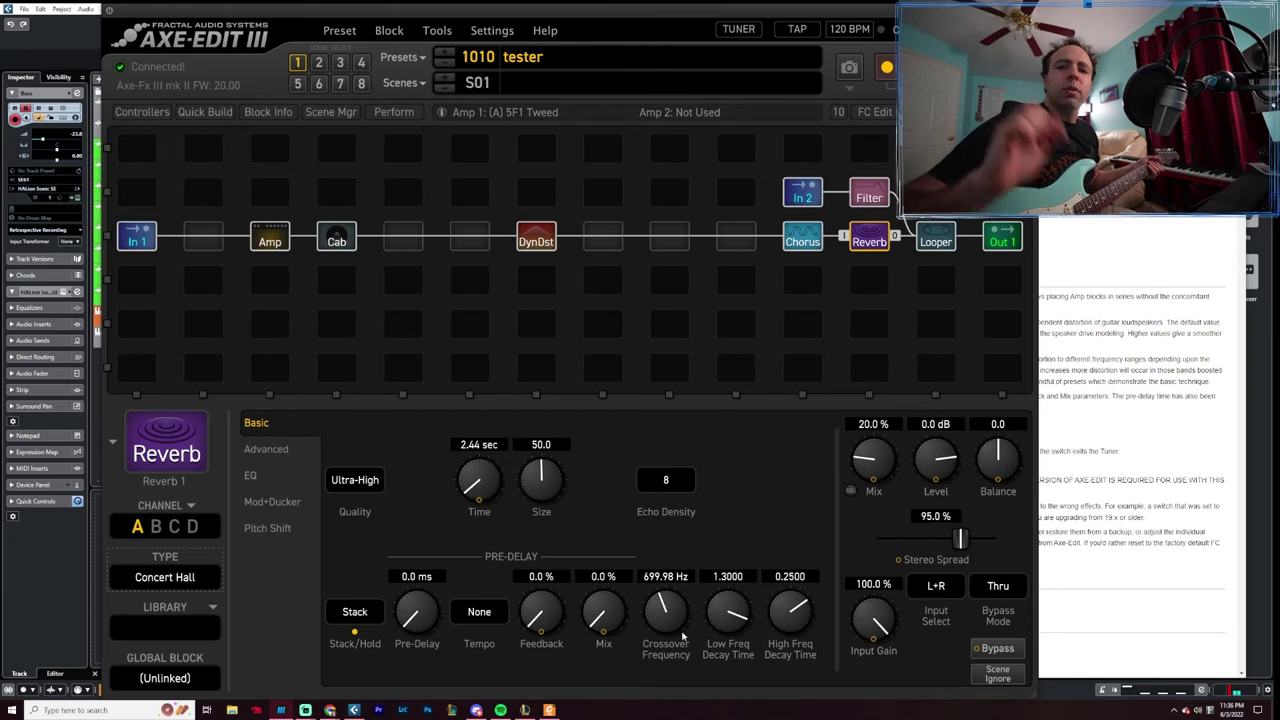
click(354, 710)
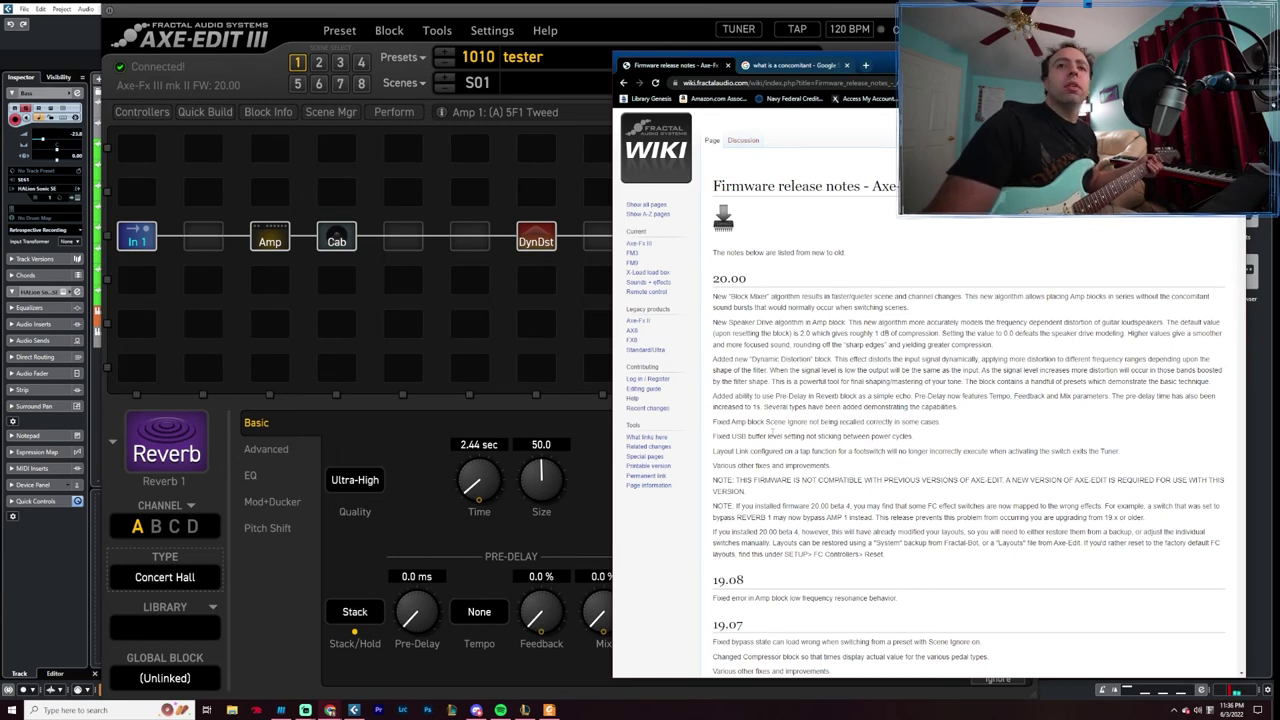
drag(718, 436, 815, 436)
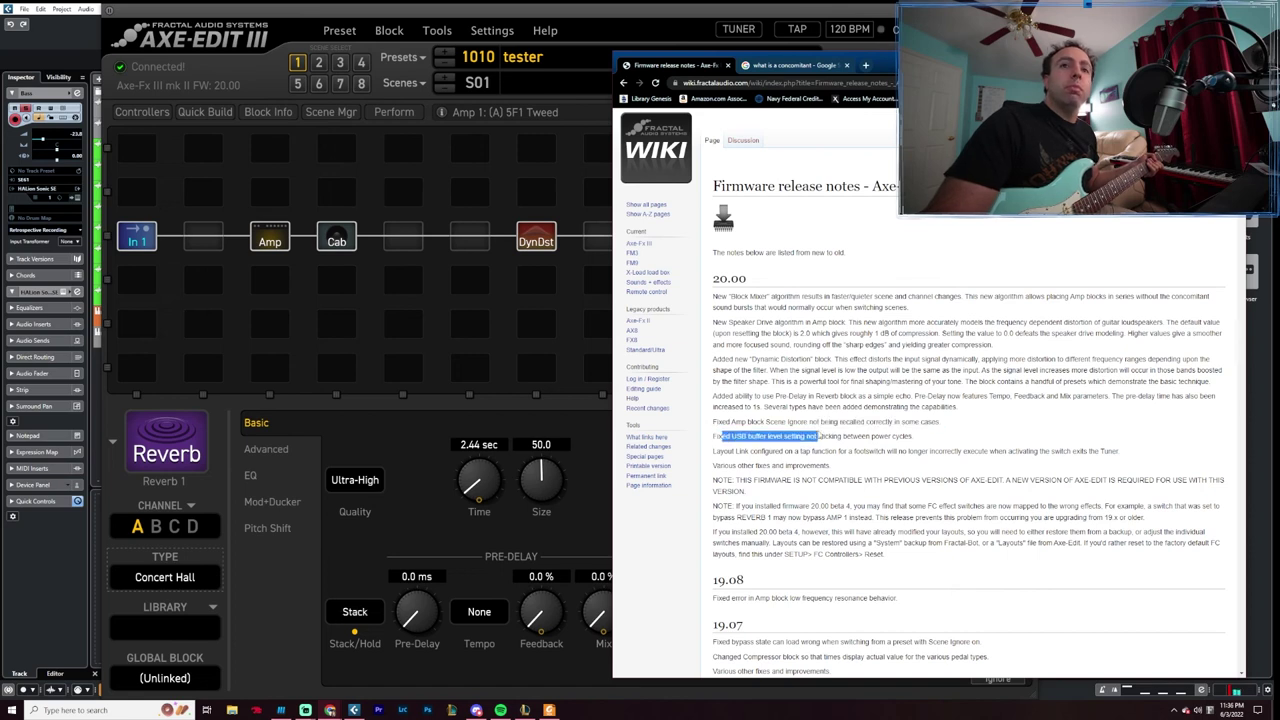
click(903, 435)
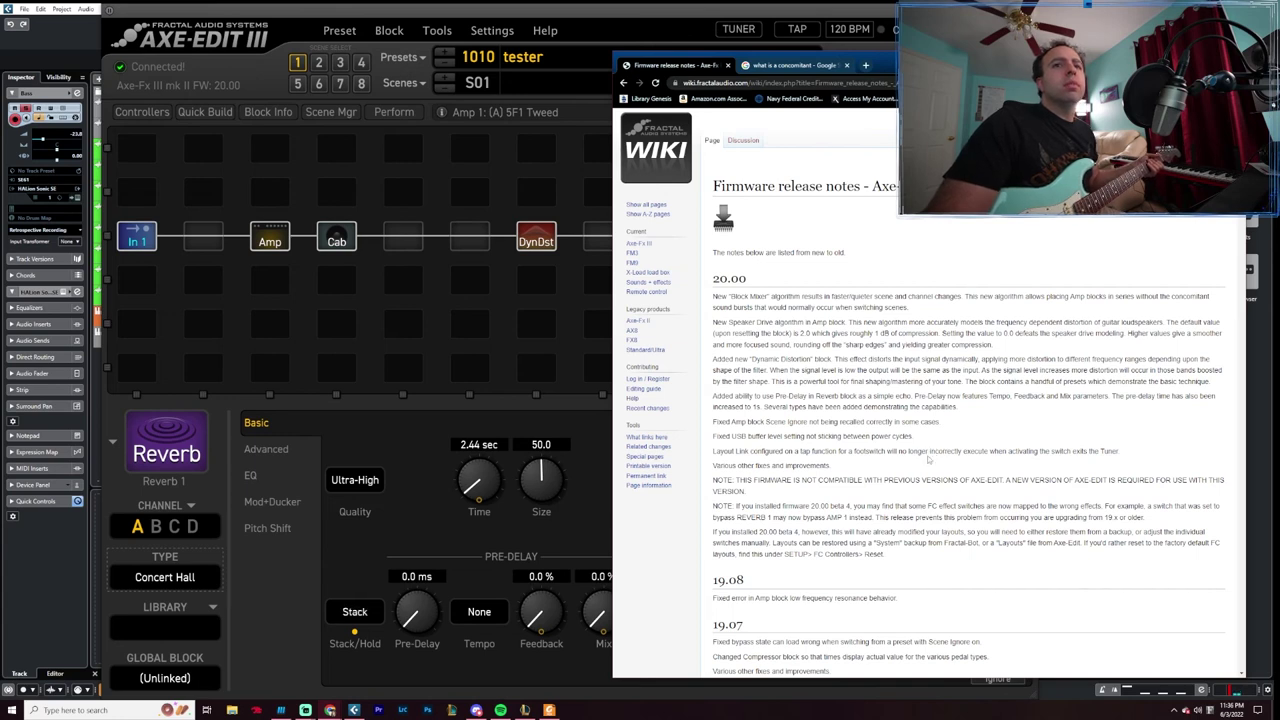
drag(763, 452, 826, 451)
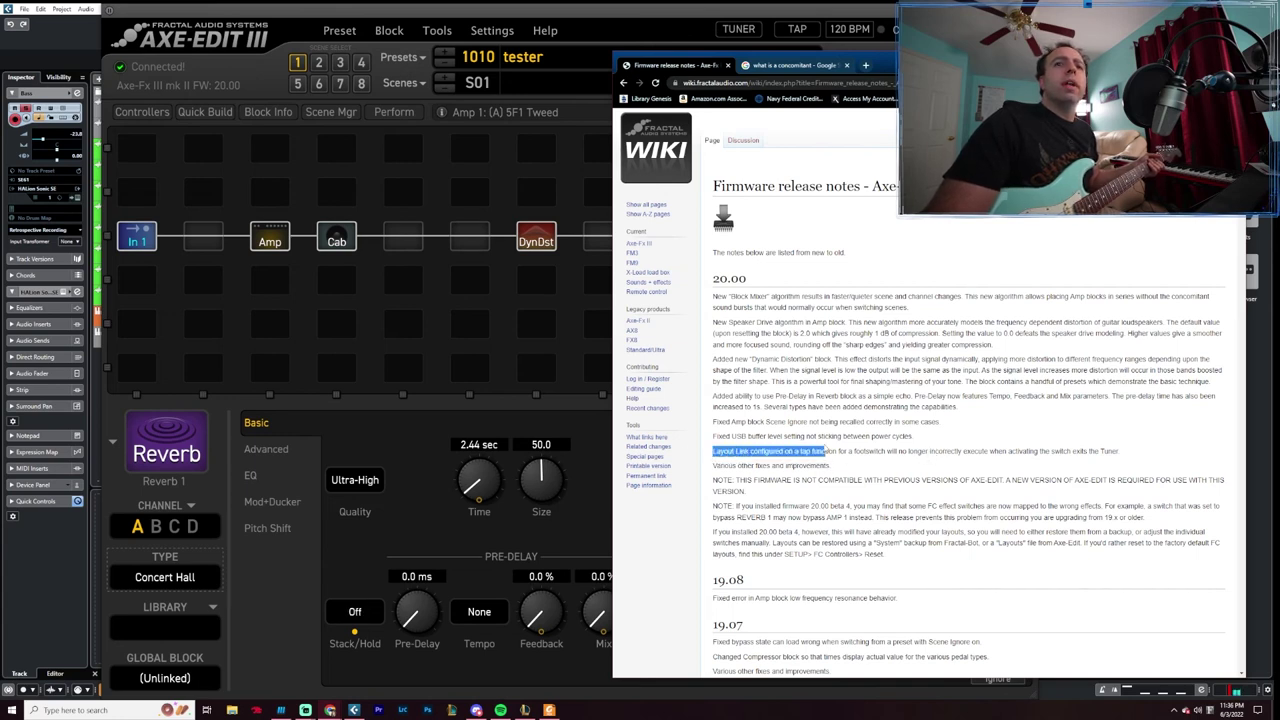
click(797, 453)
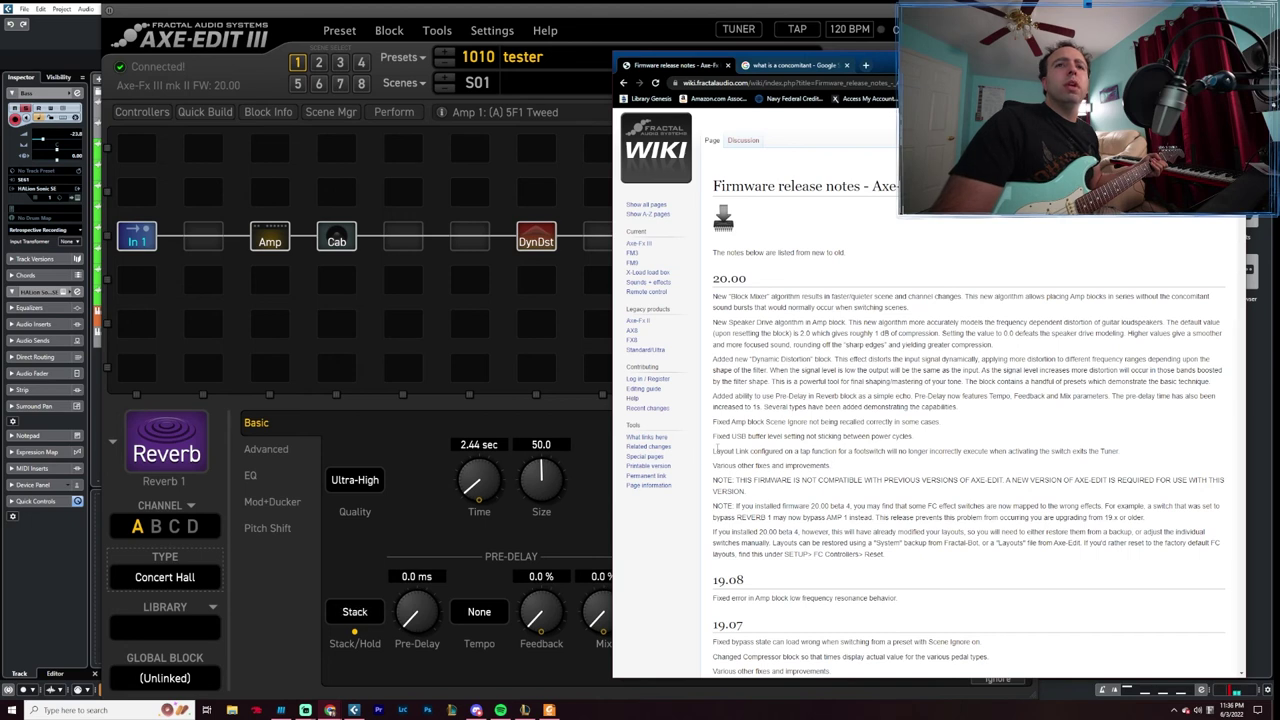
drag(716, 450, 1027, 450)
click(1002, 449)
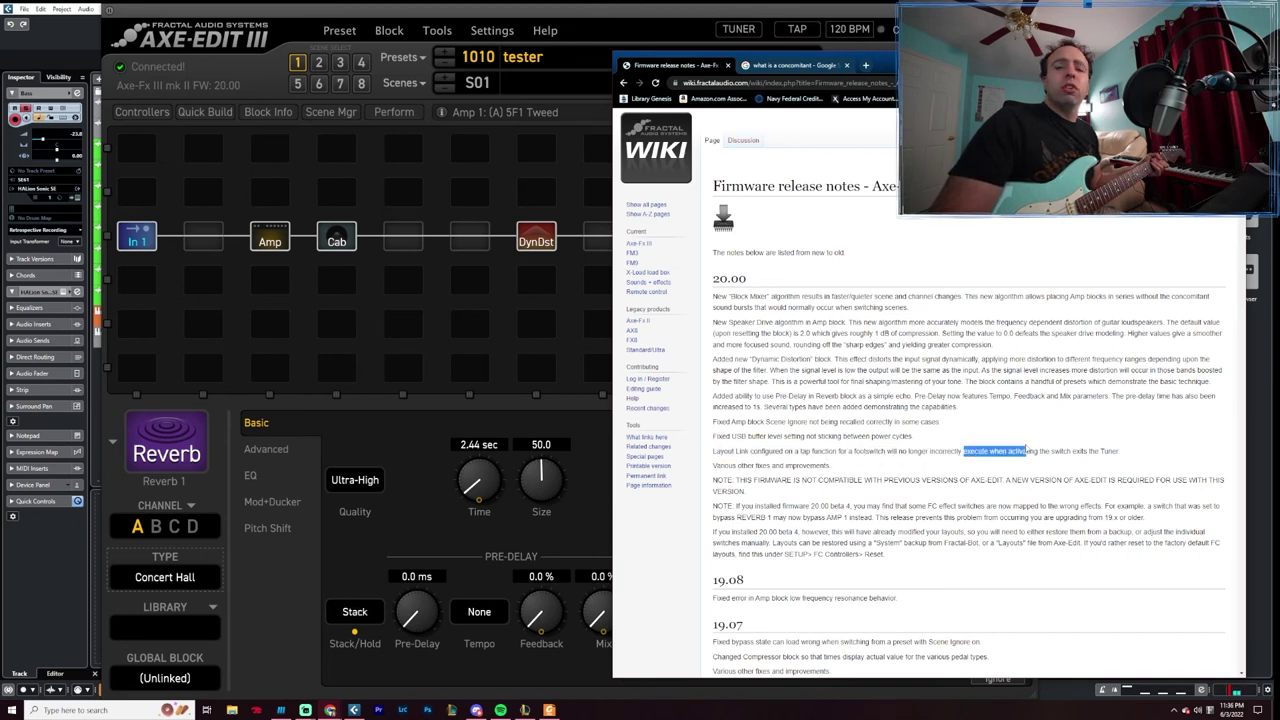
click(1045, 451)
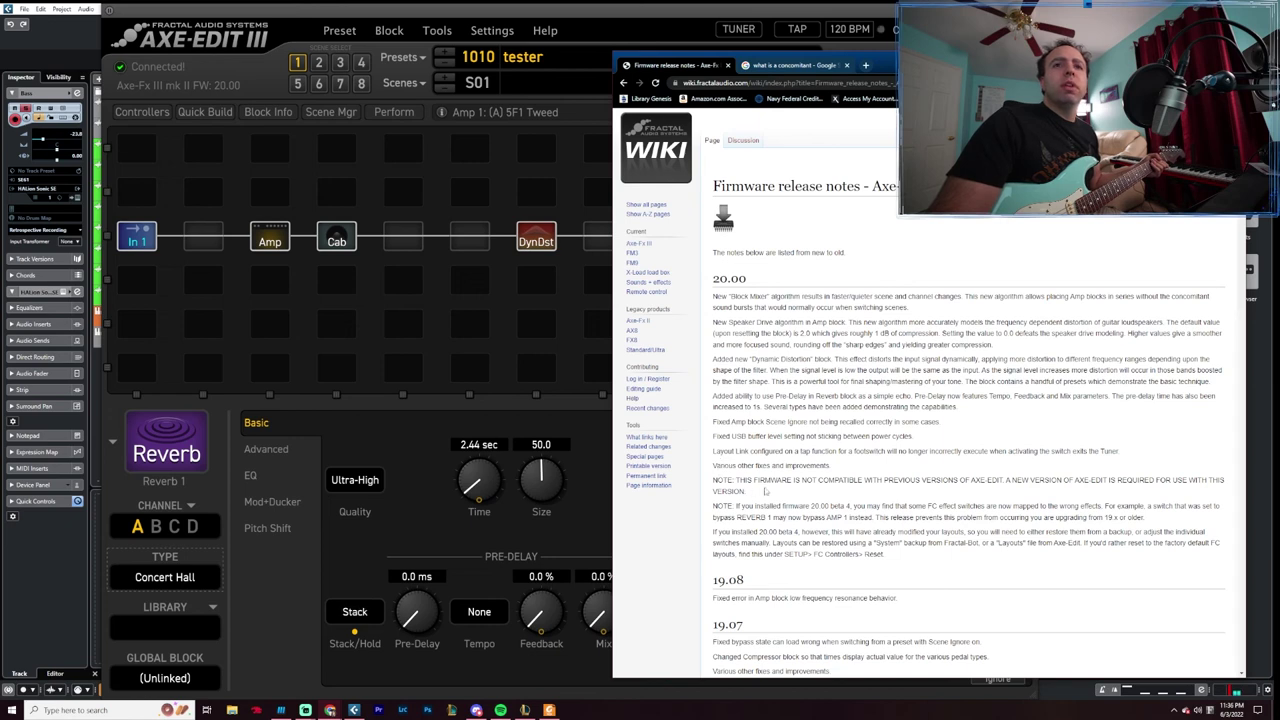
drag(757, 507, 1100, 520)
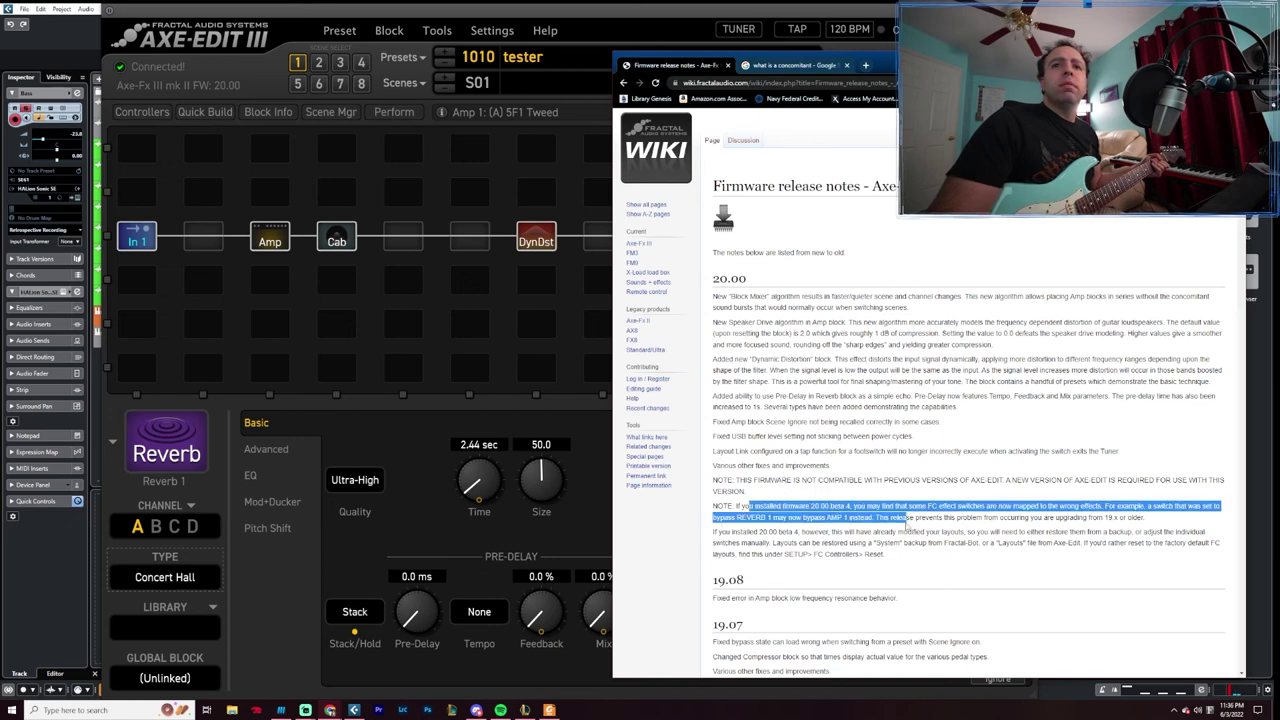
drag(832, 531, 903, 546)
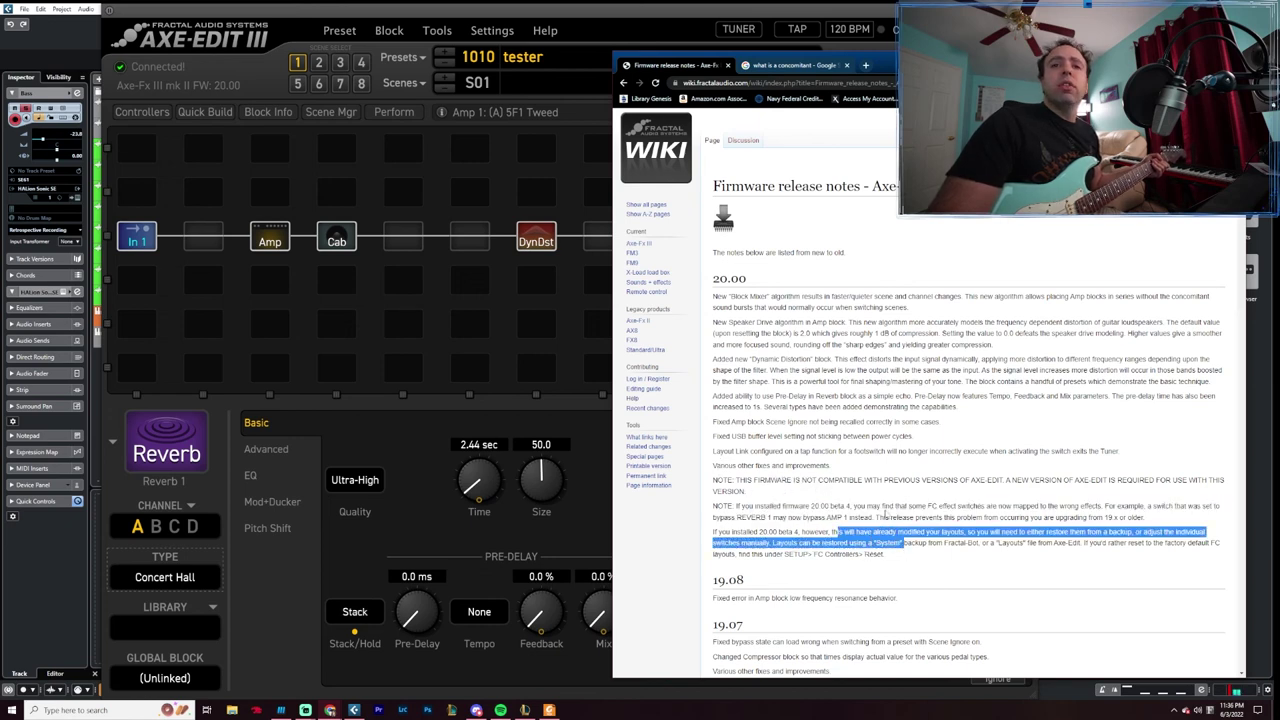
click(894, 500)
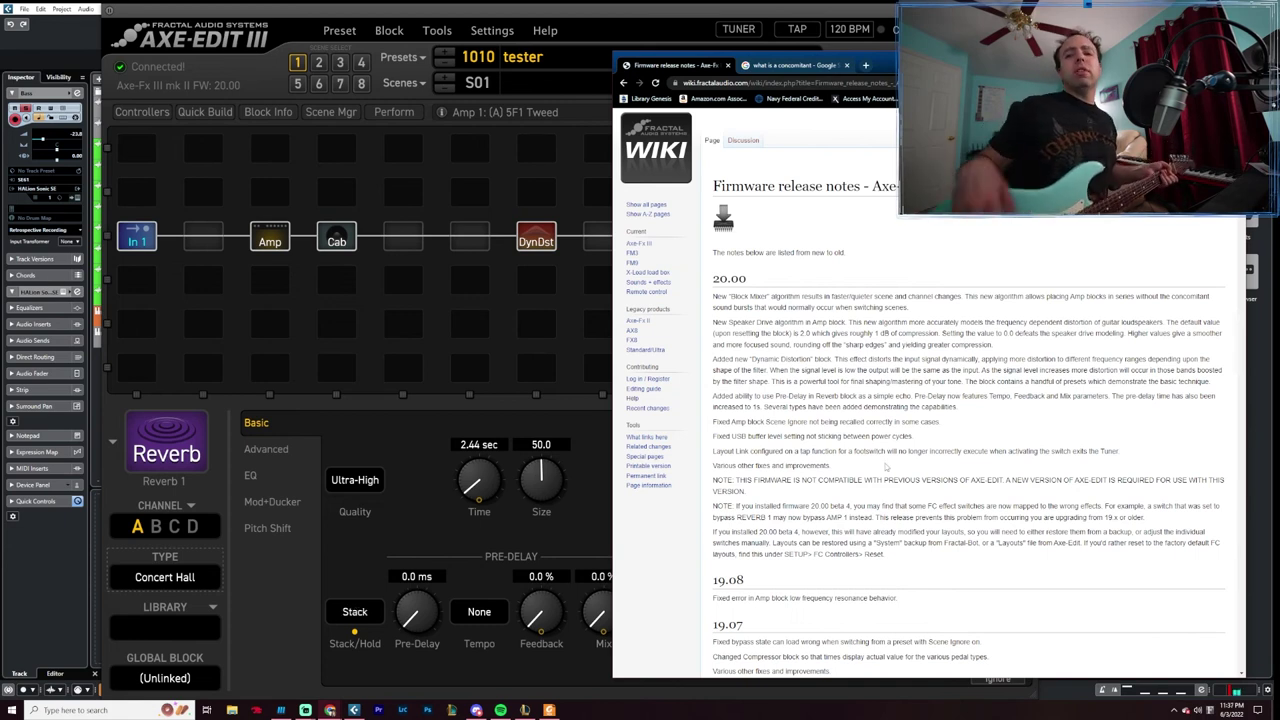